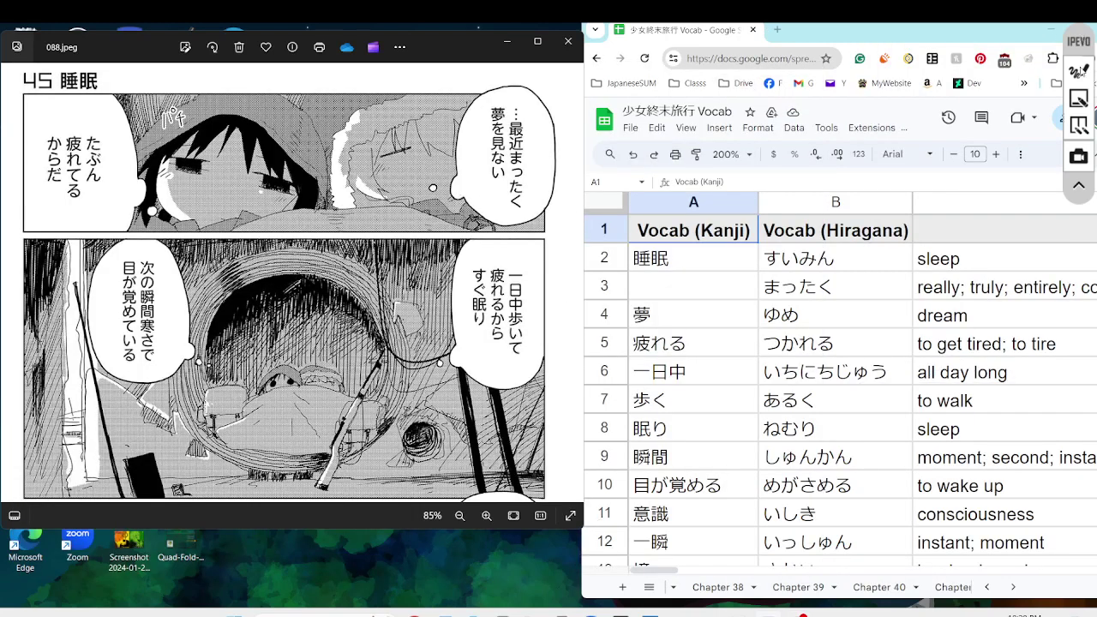
Pick the IPEVO red pen and circle the top manga panel
click(1079, 70)
click(1082, 127)
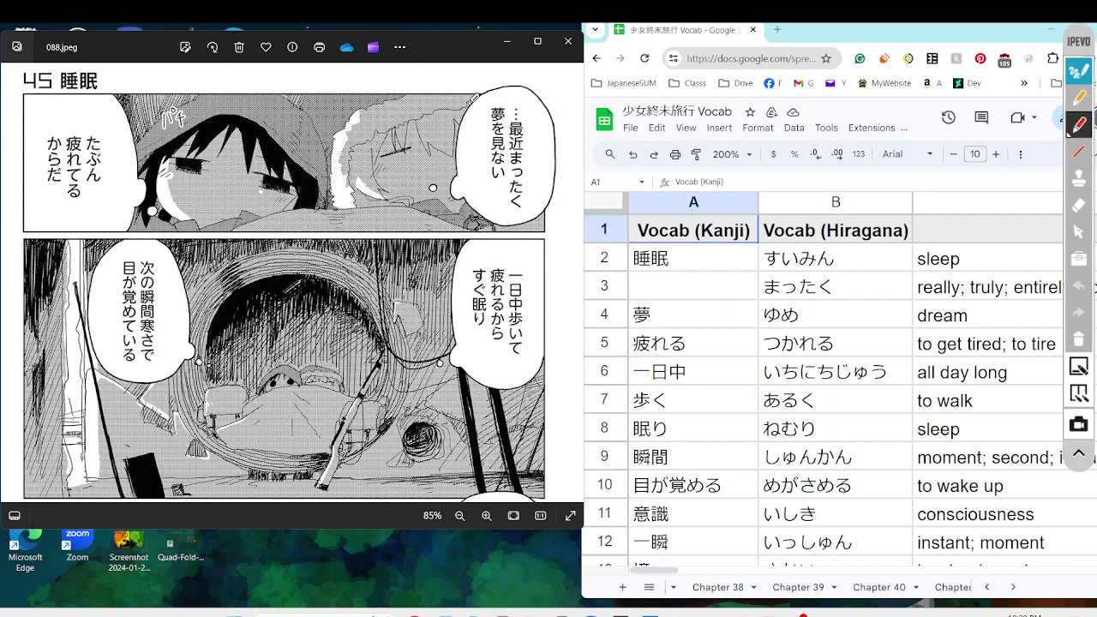
mouse_move(470, 101)
mouse_down()
mouse_move(511, 49)
mouse_move(557, 64)
mouse_move(569, 86)
mouse_move(559, 204)
mouse_move(533, 228)
mouse_move(316, 224)
mouse_move(52, 240)
mouse_move(209, 49)
mouse_move(467, 101)
mouse_move(474, 86)
mouse_up()
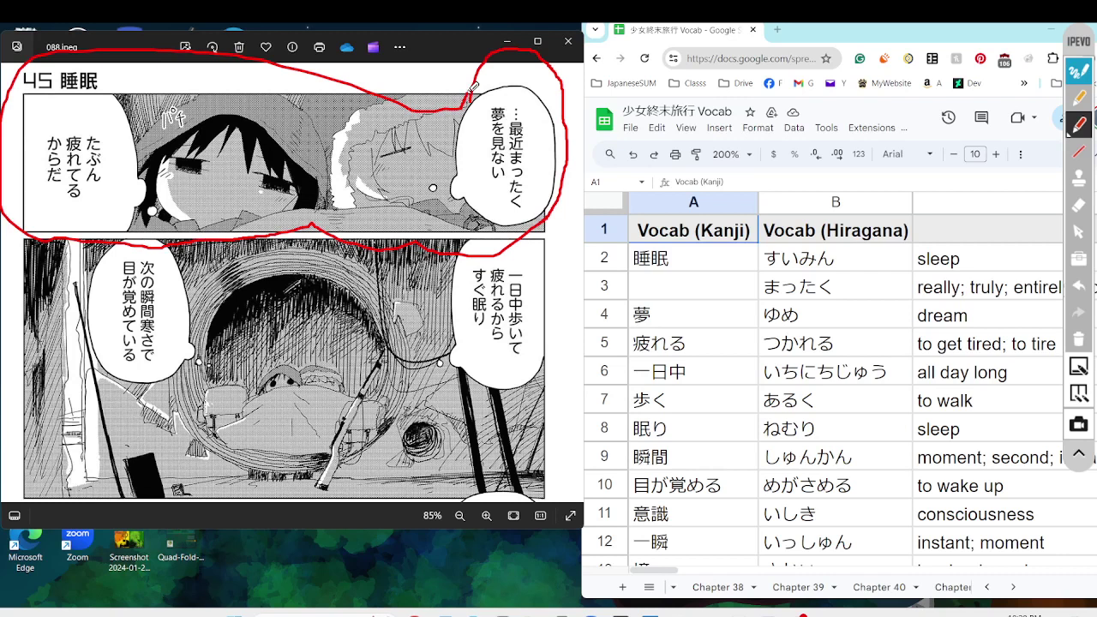
Raise the system volume twice and clear the red circle from the page
key(XF86AudioRaiseVolume)
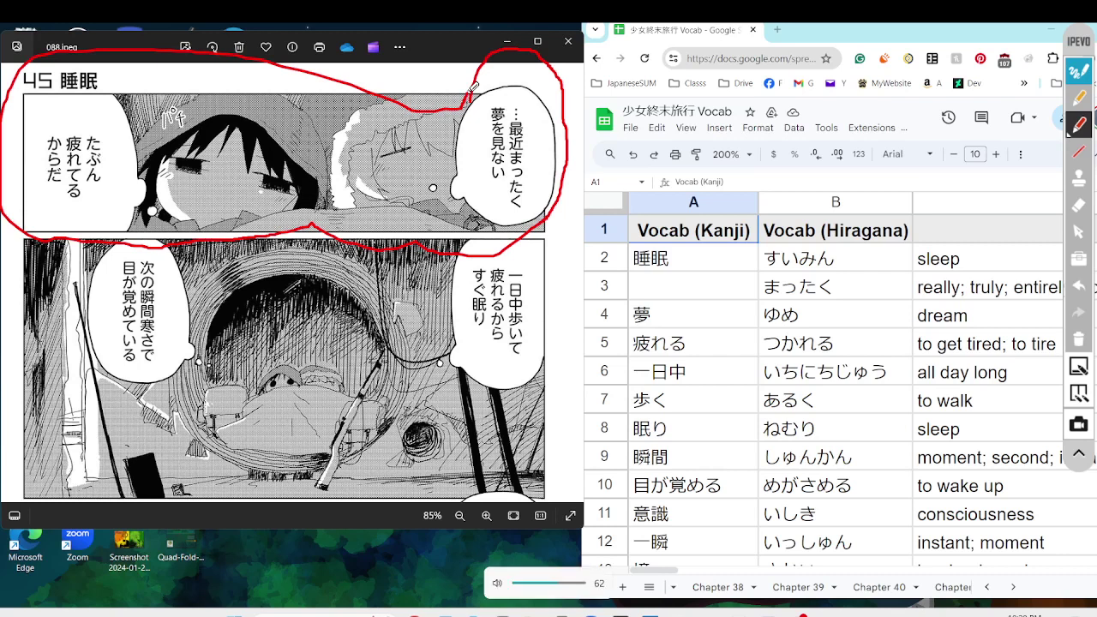
key(XF86AudioRaiseVolume)
key(XF86AudioRaiseVolume)
key(XF86AudioRaiseVolume)
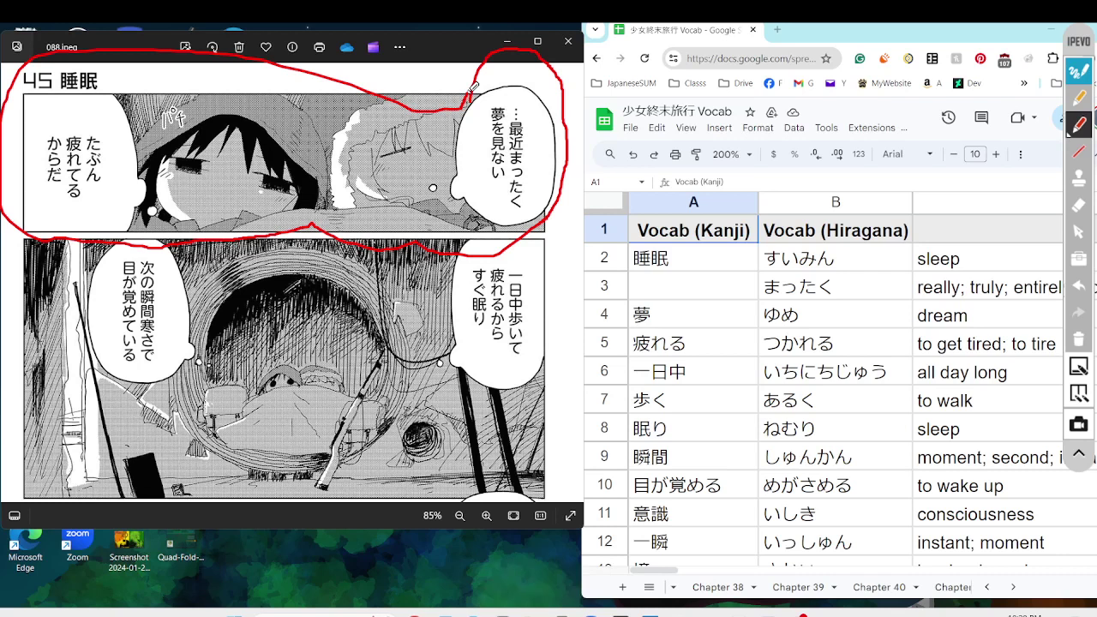
click(1081, 344)
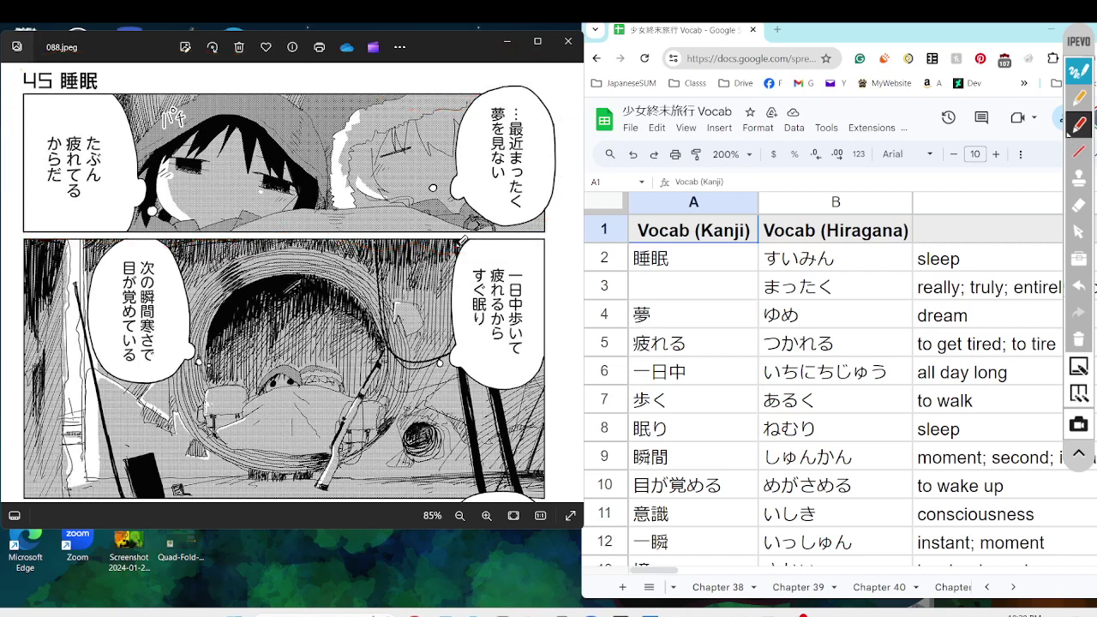
Loop the lower panel in red, then select sheet rows 5–10, 疲れる to 目が覚める
mouse_move(464, 240)
mouse_down()
mouse_move(576, 330)
mouse_move(484, 385)
mouse_move(109, 434)
mouse_move(120, 233)
mouse_move(459, 243)
mouse_up()
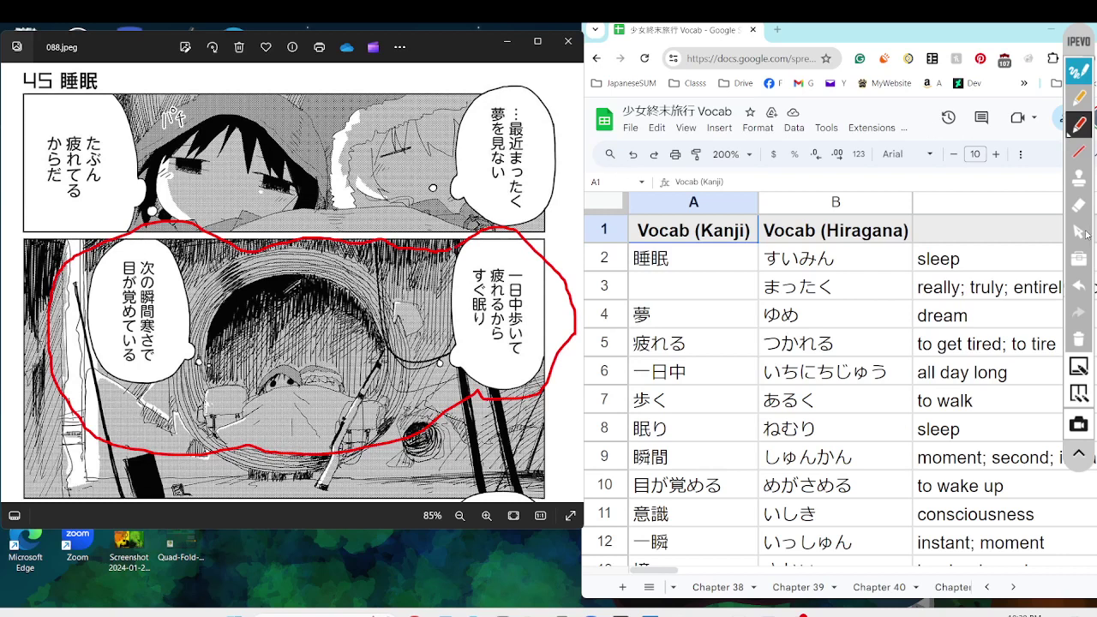
click(1086, 234)
scroll(611, 245, down, 3)
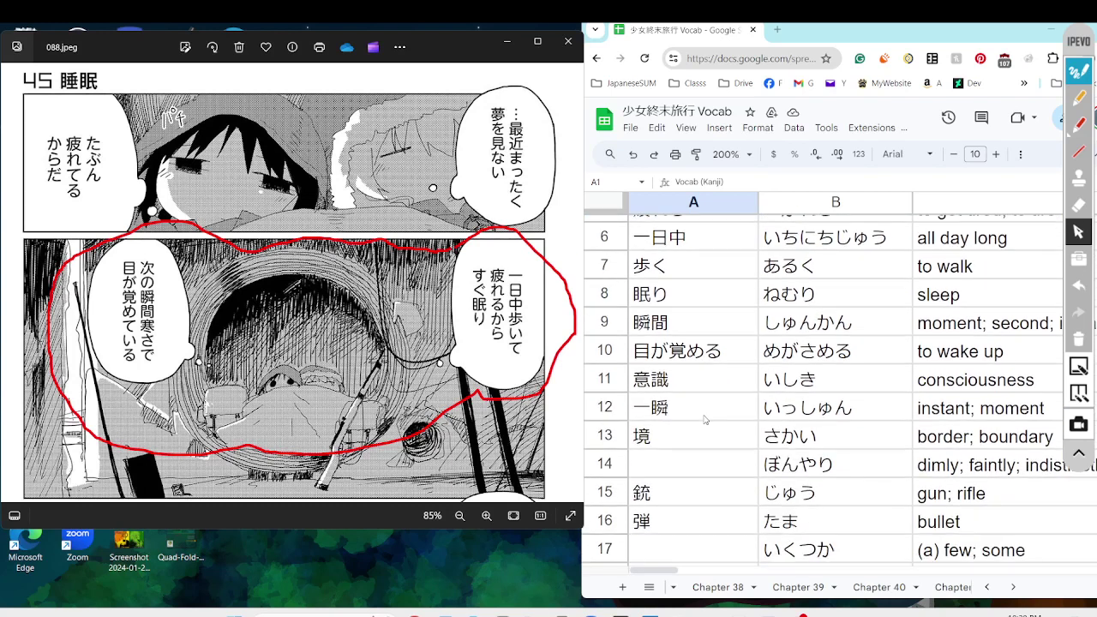
scroll(611, 244, up, 1)
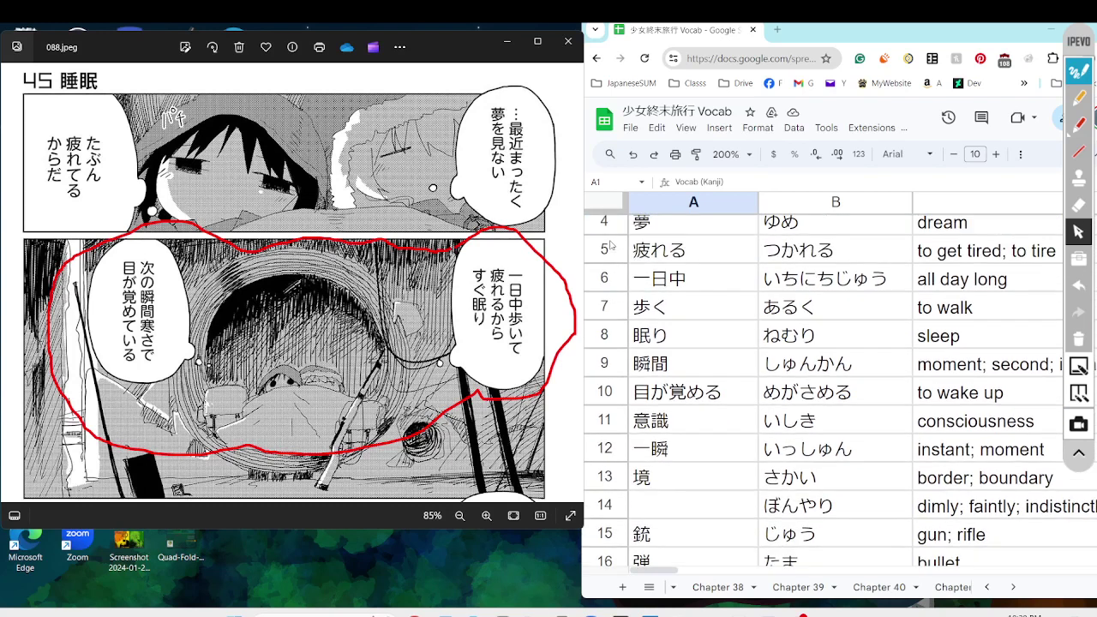
click(604, 250)
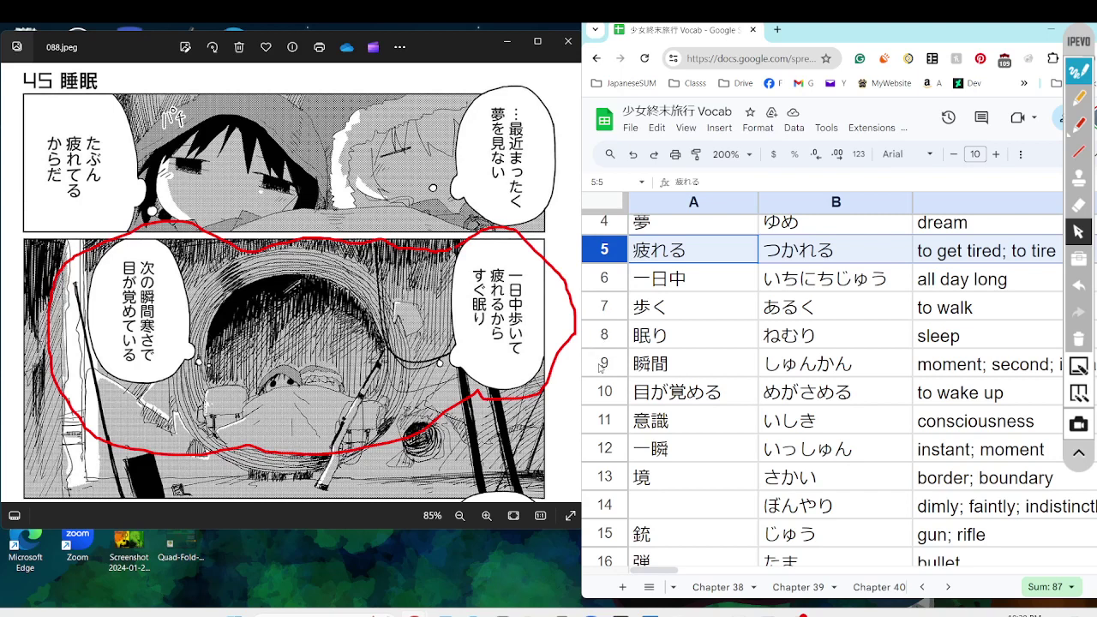
shift+click(602, 392)
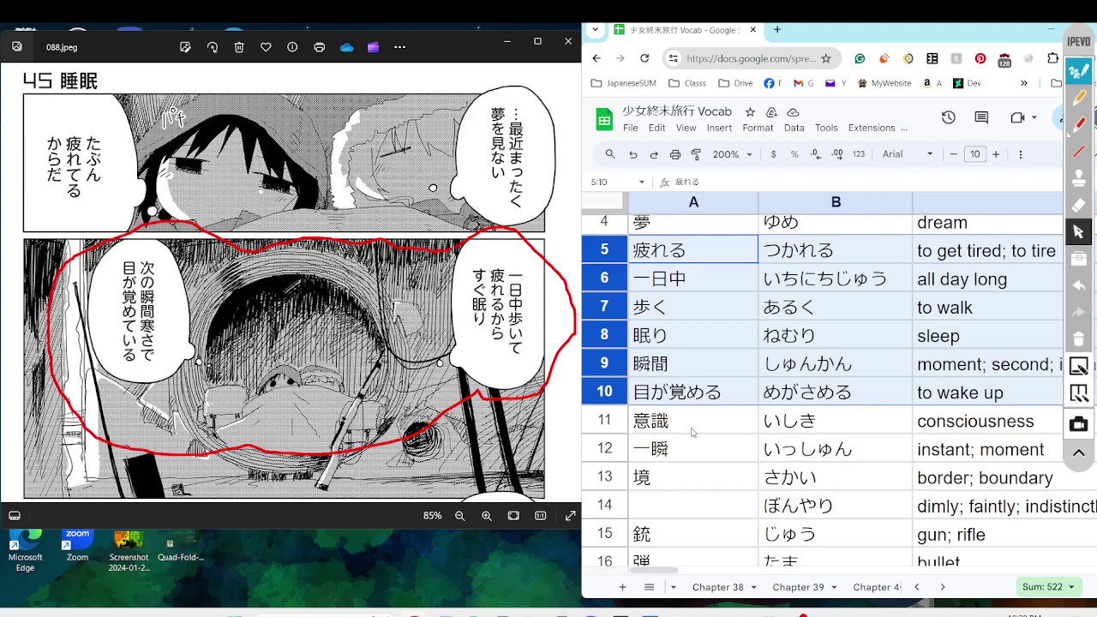
Underline 瞬間 in red and handwrite a reading note beside the bubble
click(1078, 122)
drag(136, 319, 173, 319)
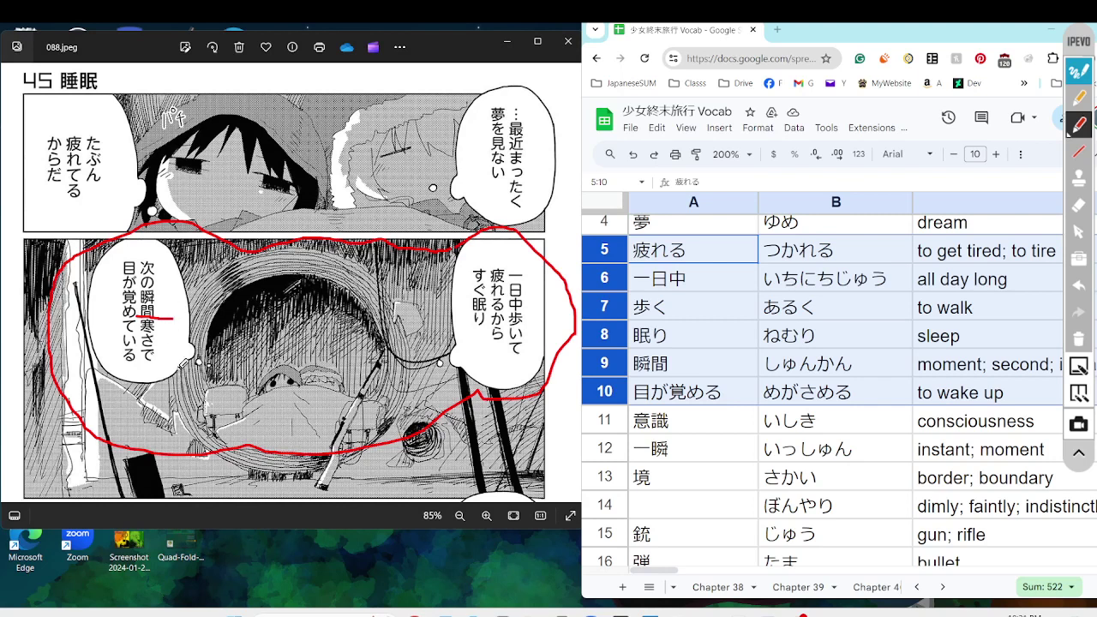
drag(169, 350, 161, 369)
mouse_move(166, 367)
mouse_down()
mouse_move(181, 355)
mouse_move(182, 374)
mouse_move(194, 359)
mouse_move(211, 382)
mouse_move(249, 346)
mouse_move(232, 386)
mouse_up()
mouse_move(260, 326)
mouse_down()
mouse_move(260, 359)
mouse_move(277, 372)
mouse_up()
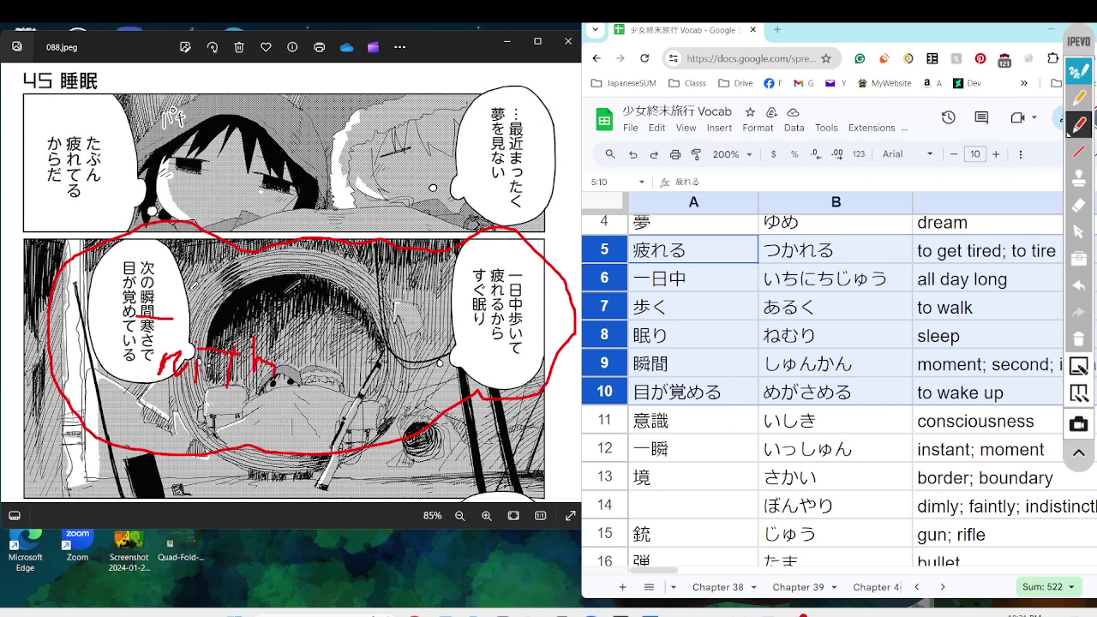
mouse_move(172, 272)
mouse_down()
mouse_move(173, 299)
mouse_move(182, 298)
mouse_up()
Erase the red notes, underline and circle, then clear any remaining marks
click(1078, 207)
mouse_move(204, 462)
mouse_down()
mouse_move(228, 352)
mouse_move(114, 403)
mouse_move(185, 271)
mouse_move(9, 373)
mouse_move(275, 488)
mouse_move(440, 208)
mouse_move(604, 313)
mouse_up()
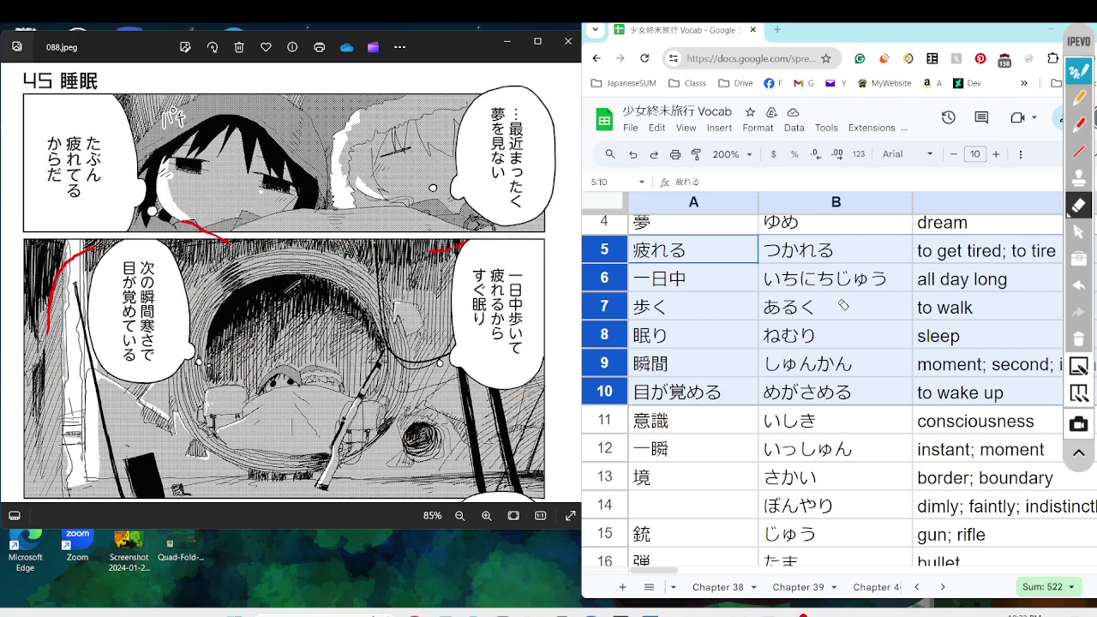
click(1081, 338)
Scroll down to page 87 and circle its top-right speech bubble in orange
click(1079, 233)
scroll(331, 471, down, 5)
scroll(333, 146, down, 2)
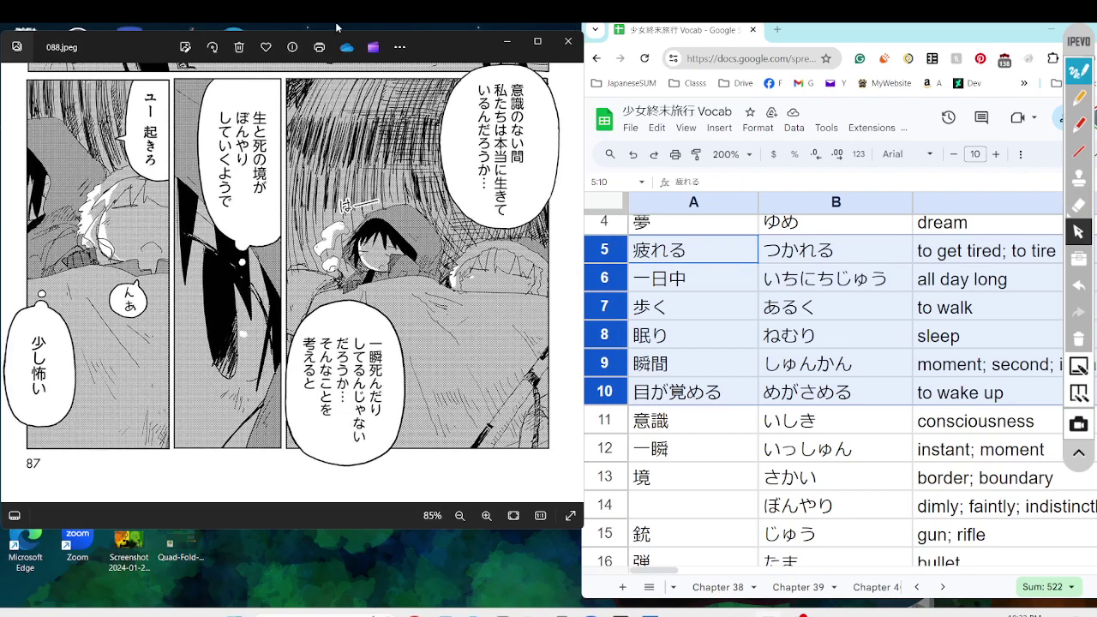
click(1078, 97)
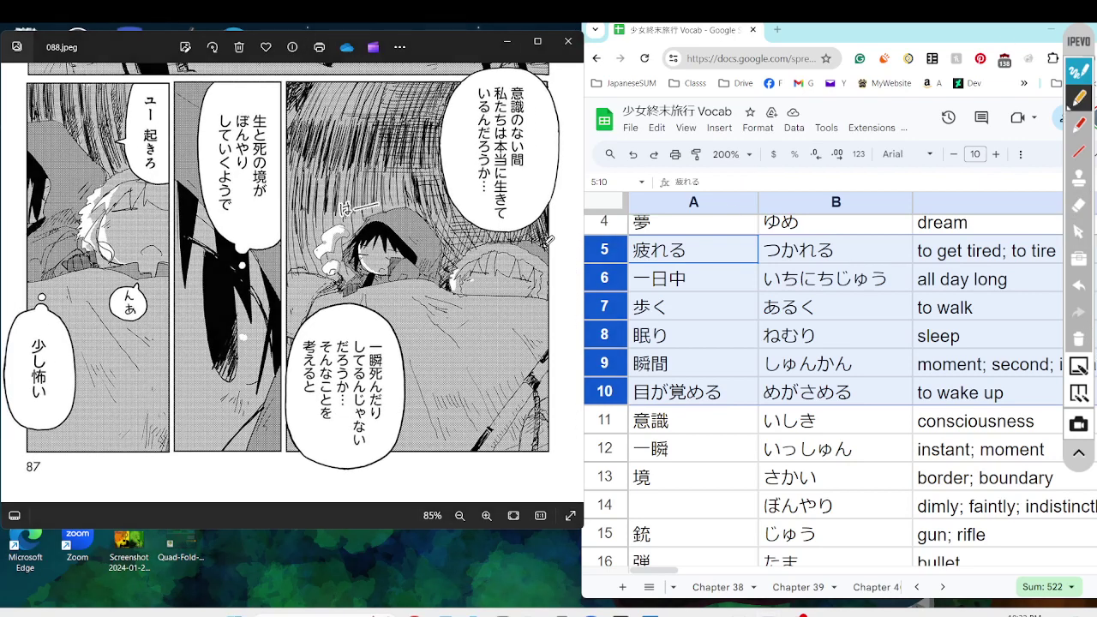
mouse_move(549, 245)
mouse_down()
mouse_move(407, 107)
mouse_move(565, 232)
mouse_move(553, 249)
mouse_up()
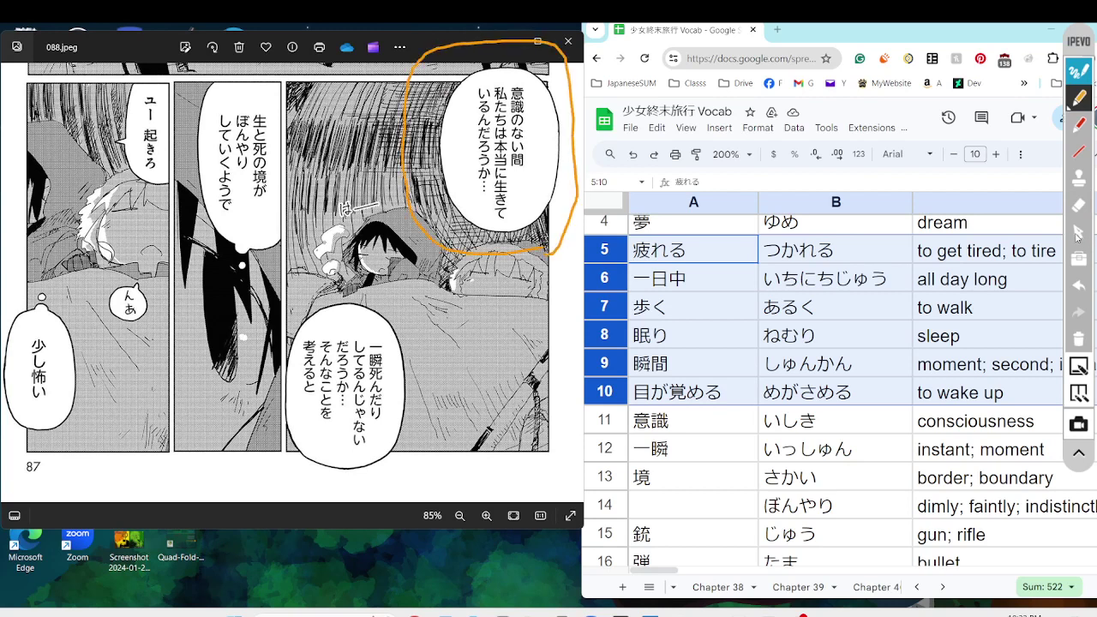
Select vocabulary row 11, 意識, in the sheet
click(1077, 233)
scroll(791, 453, down, 3)
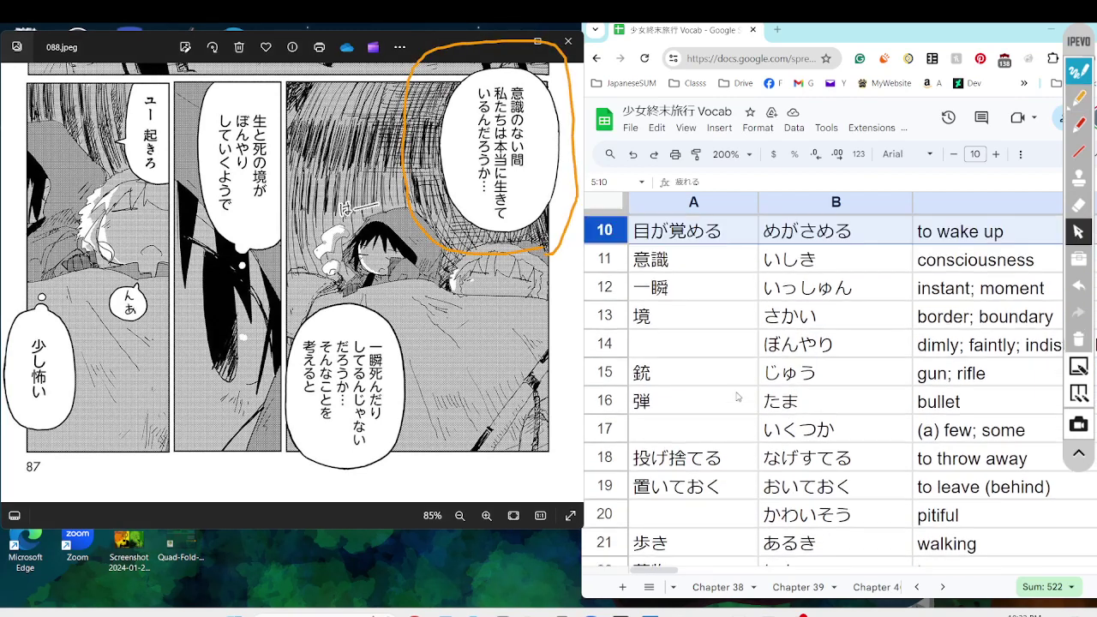
click(605, 267)
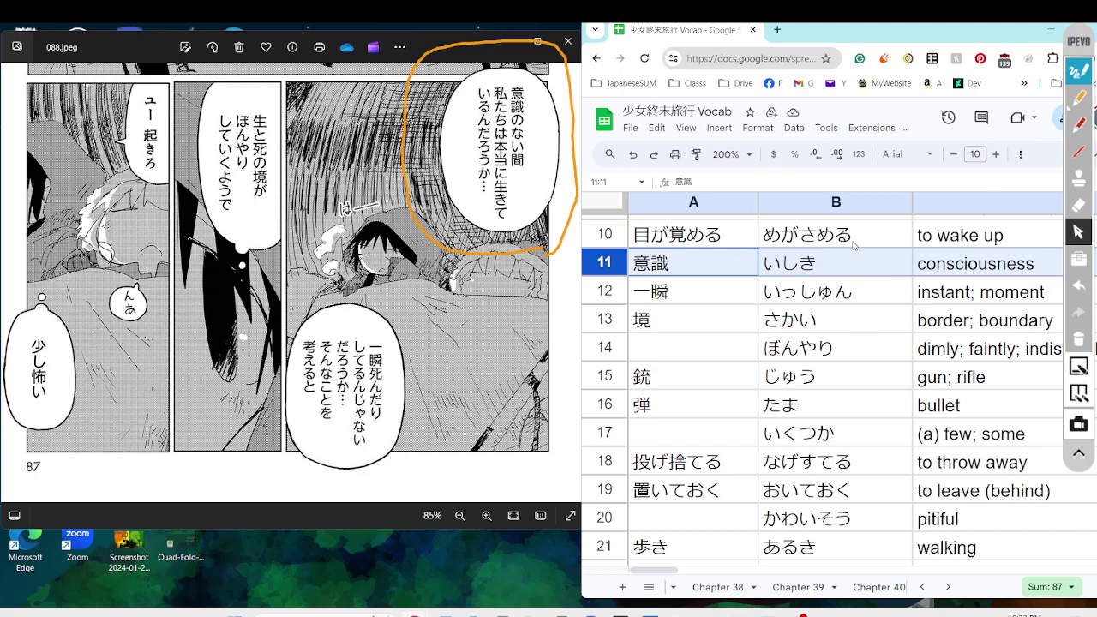
Replace the top-right circle with an orange loop around the lower speech bubble
click(1079, 347)
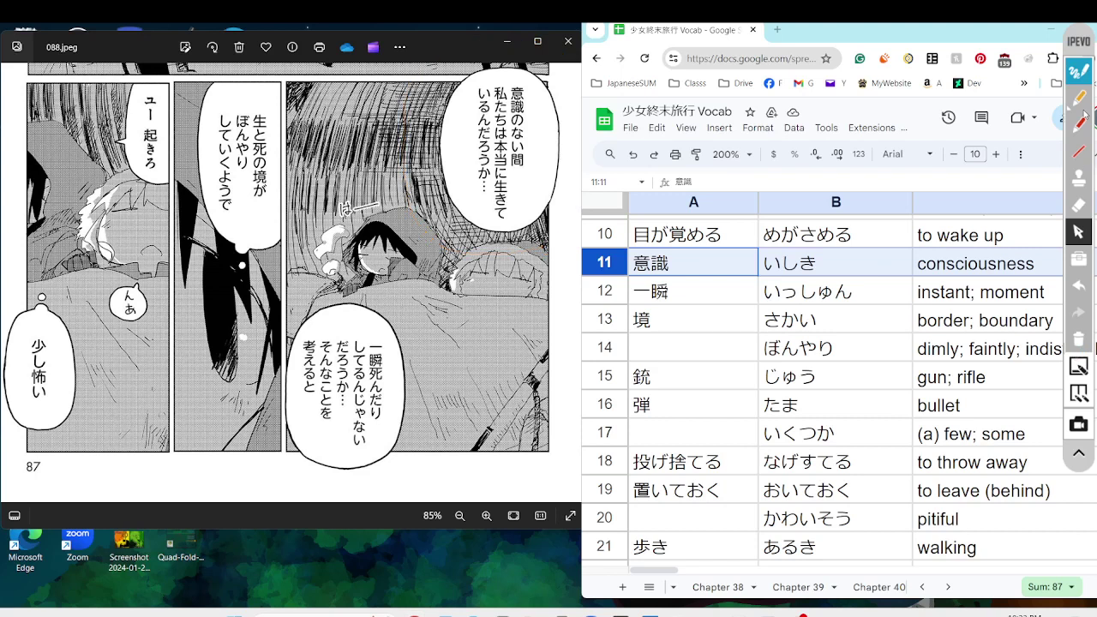
click(1082, 108)
mouse_move(390, 244)
mouse_down()
mouse_move(238, 514)
mouse_move(455, 317)
mouse_move(398, 245)
mouse_up()
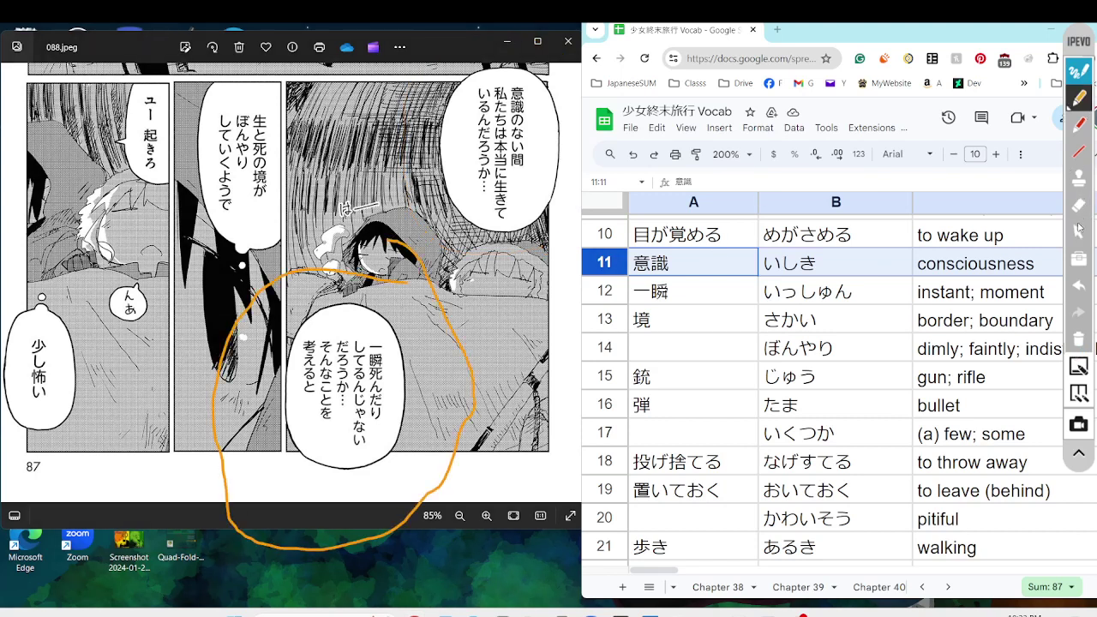
Select row 12, 一瞬, and highlight 考えると in the lower bubble
click(1079, 232)
click(610, 290)
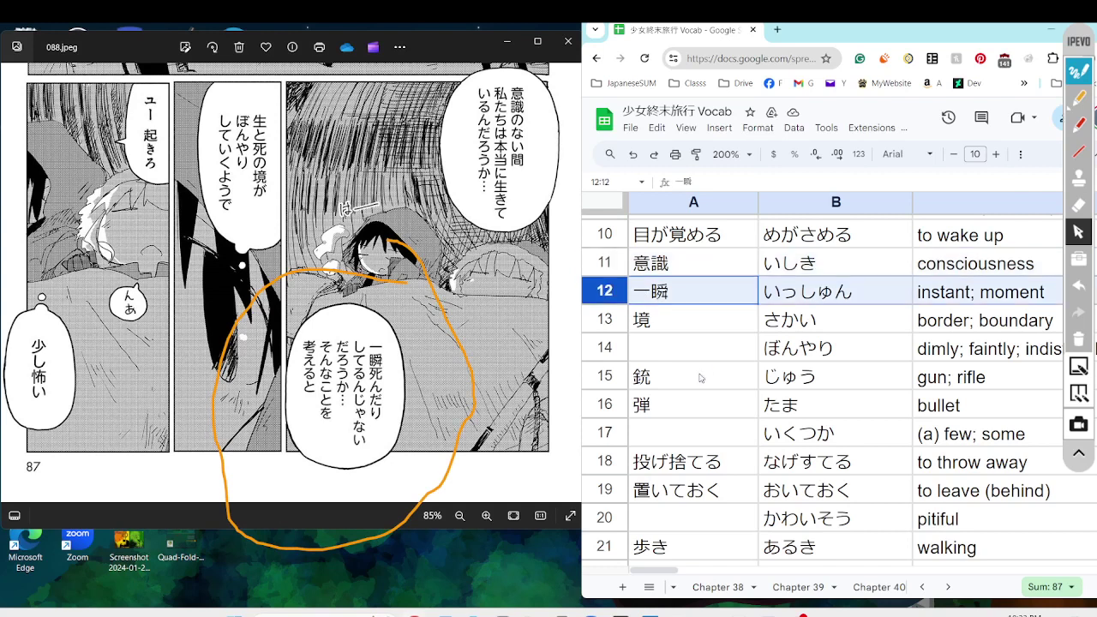
click(1078, 98)
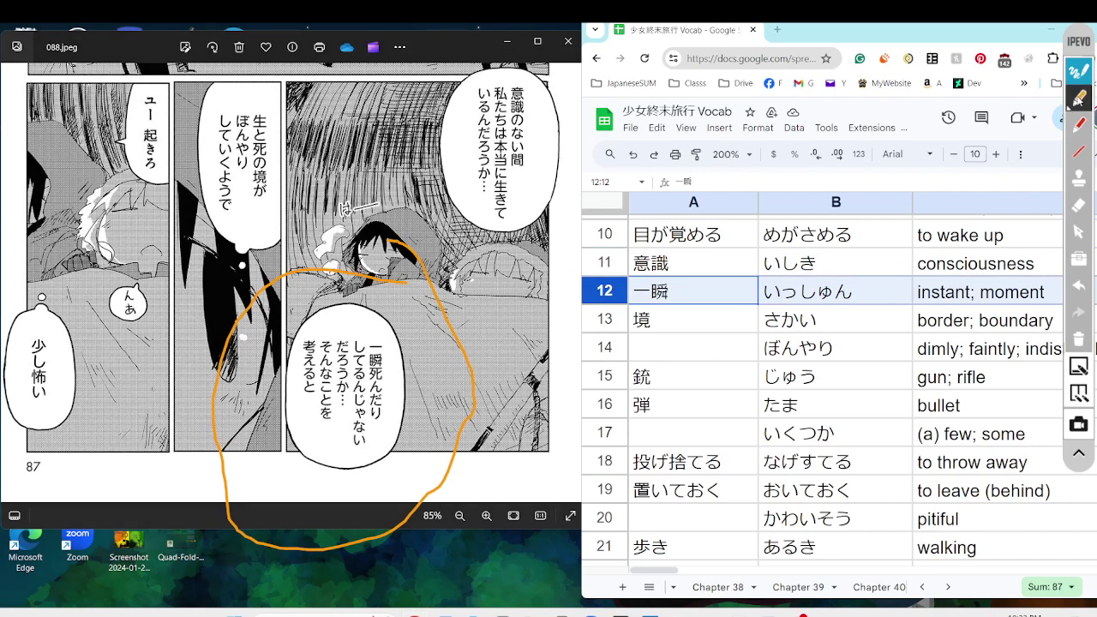
mouse_move(326, 336)
mouse_down()
mouse_move(320, 429)
mouse_move(307, 345)
mouse_move(326, 423)
mouse_move(314, 356)
mouse_move(331, 344)
mouse_move(311, 369)
mouse_move(317, 385)
mouse_up()
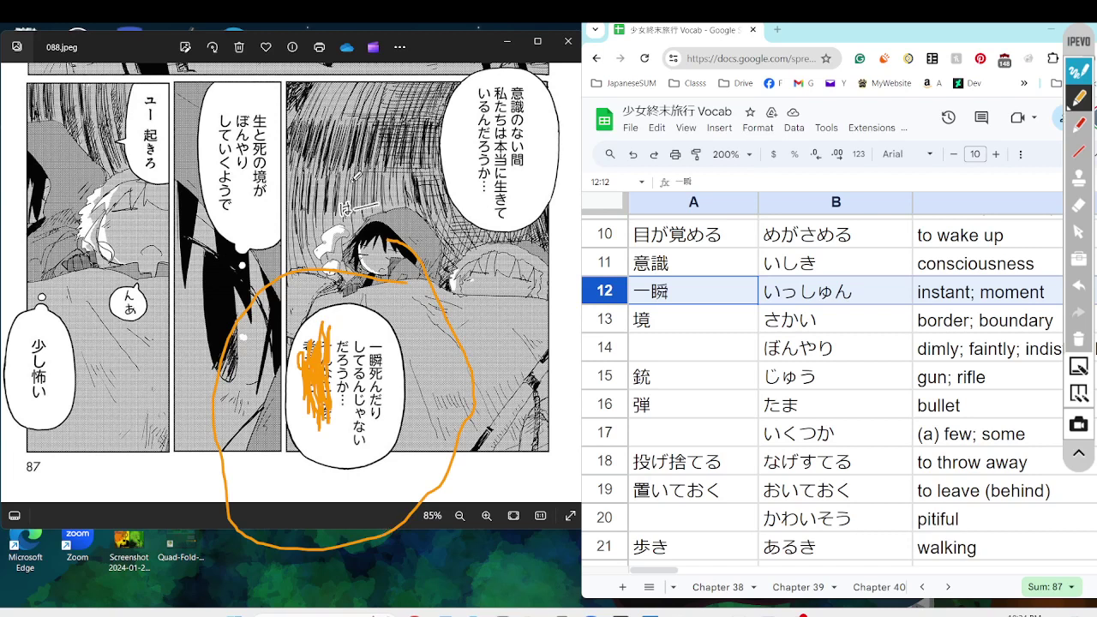
Circle the top-right bubble in orange and mark 一瞬死んだり and other phrases below
mouse_move(533, 220)
mouse_down()
mouse_move(541, 35)
mouse_move(541, 211)
mouse_up()
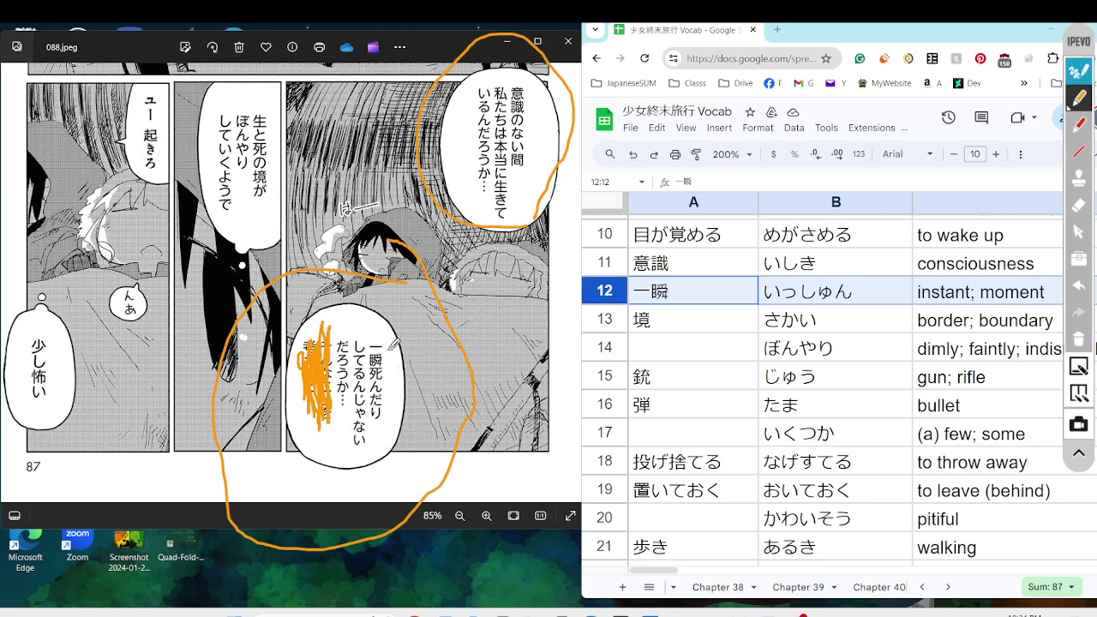
drag(391, 347, 390, 388)
drag(351, 383, 351, 369)
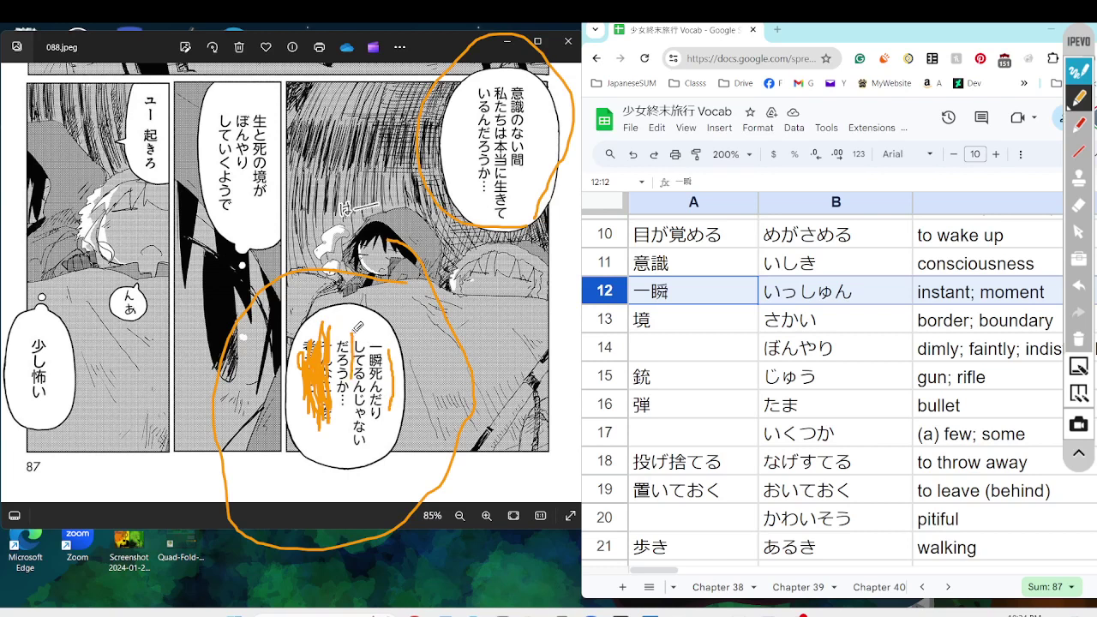
drag(341, 417, 347, 439)
mouse_move(367, 396)
mouse_down()
mouse_move(356, 421)
mouse_move(392, 387)
mouse_up()
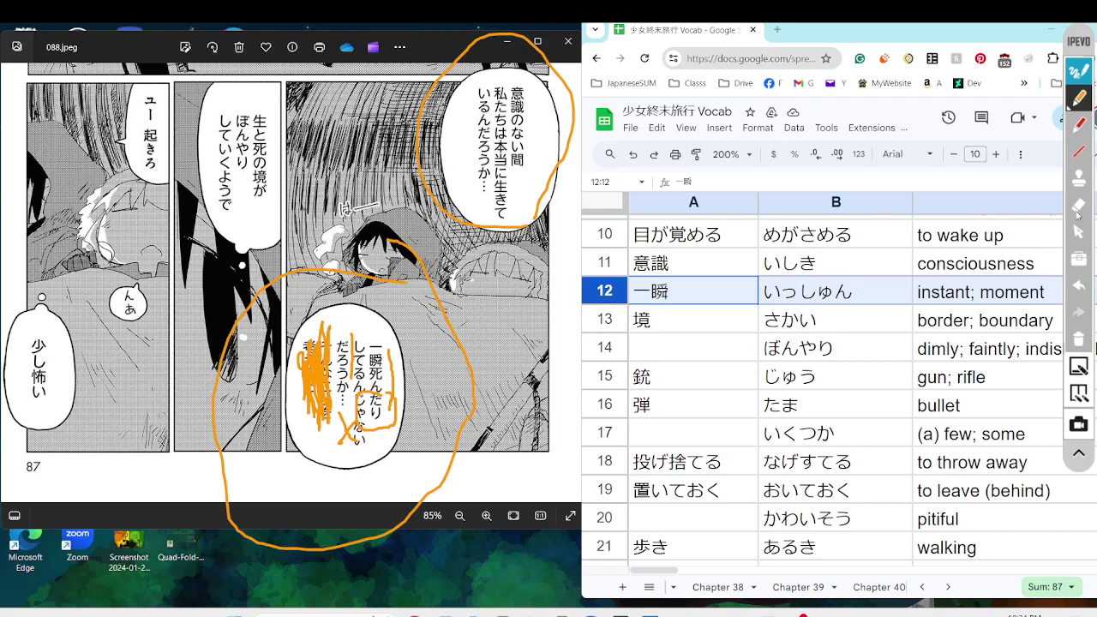
Erase the marks inside the lower bubble and its orange circle
click(1079, 206)
mouse_move(413, 444)
mouse_down()
mouse_move(386, 403)
mouse_move(360, 446)
mouse_move(347, 313)
mouse_move(289, 463)
mouse_up()
drag(451, 333, 377, 214)
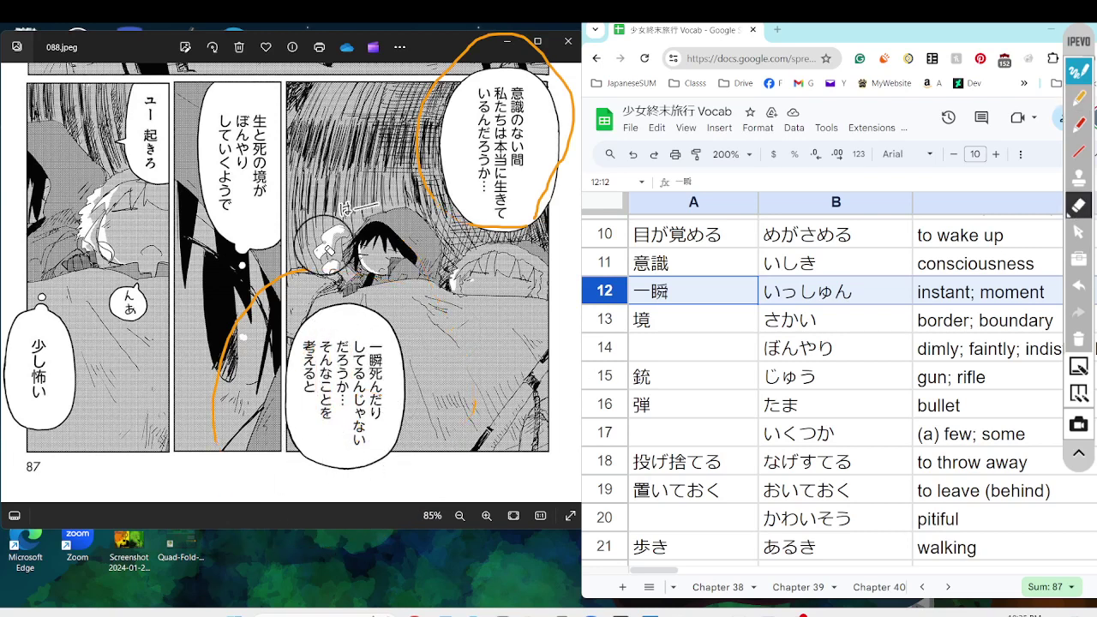
Trace orange lines around the middle panel, clearing and redrawing once
click(1081, 98)
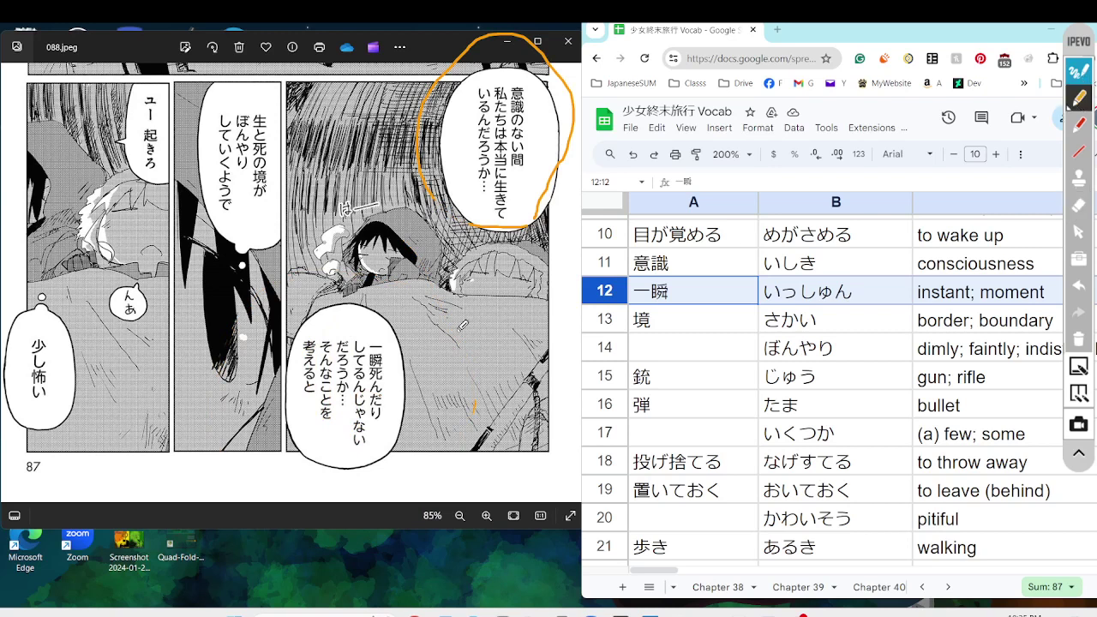
mouse_move(337, 324)
mouse_down()
mouse_move(333, 434)
mouse_move(187, 345)
mouse_move(176, 62)
mouse_move(331, 113)
mouse_move(310, 317)
mouse_move(333, 343)
mouse_up()
click(1086, 342)
mouse_move(333, 338)
mouse_down()
mouse_move(340, 431)
mouse_move(282, 412)
mouse_move(184, 219)
mouse_move(270, 62)
mouse_move(333, 338)
mouse_up()
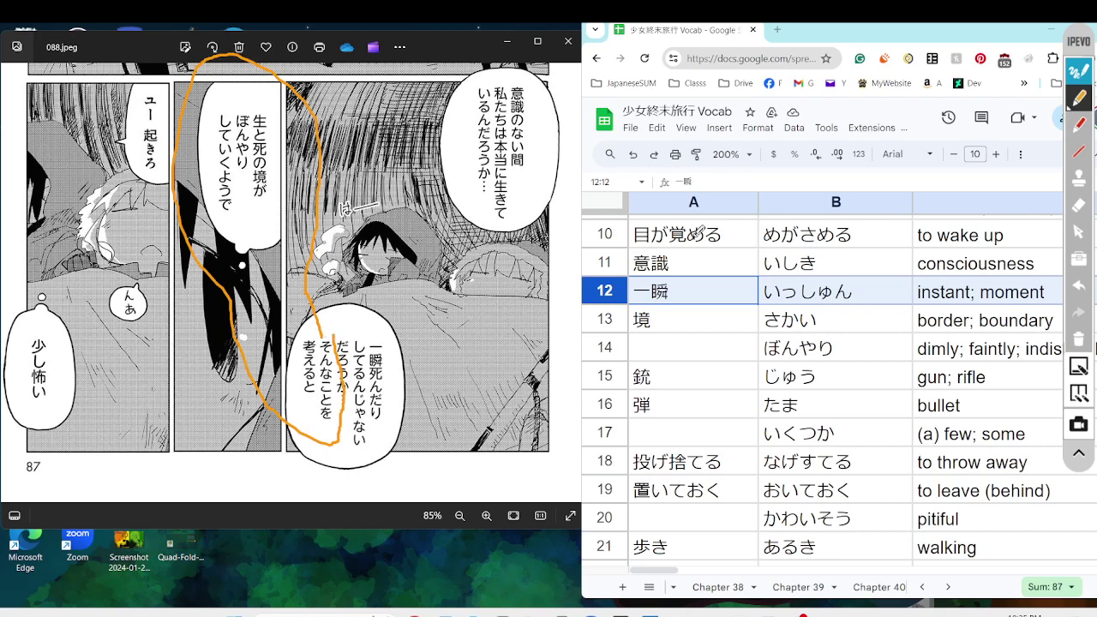
Select vocabulary rows 13 and 14, 境 and ぼんやり
click(1081, 237)
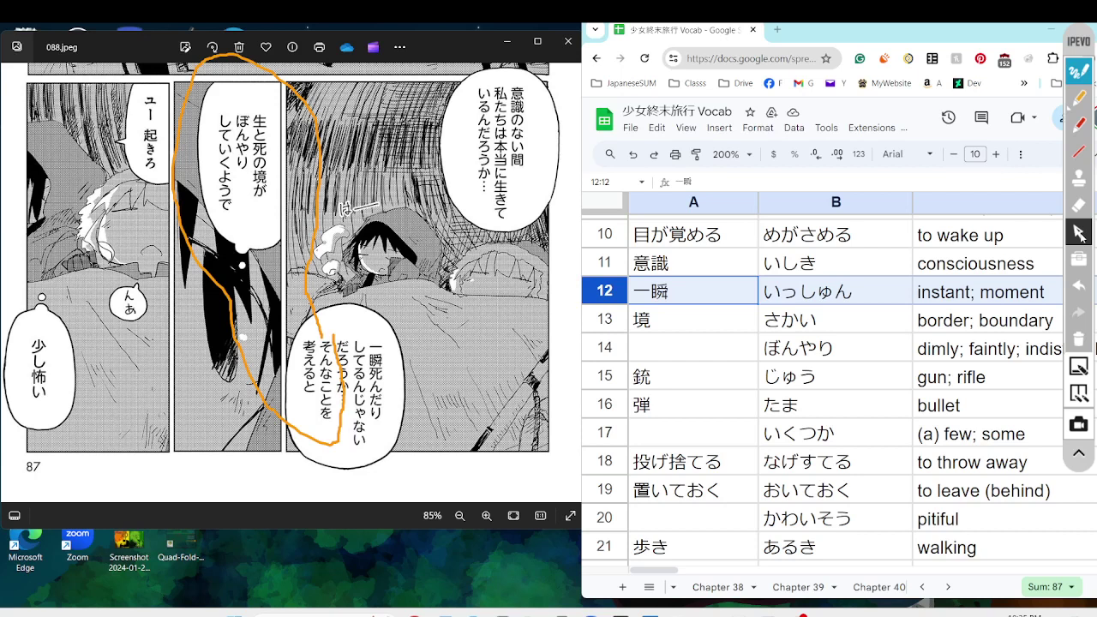
click(606, 319)
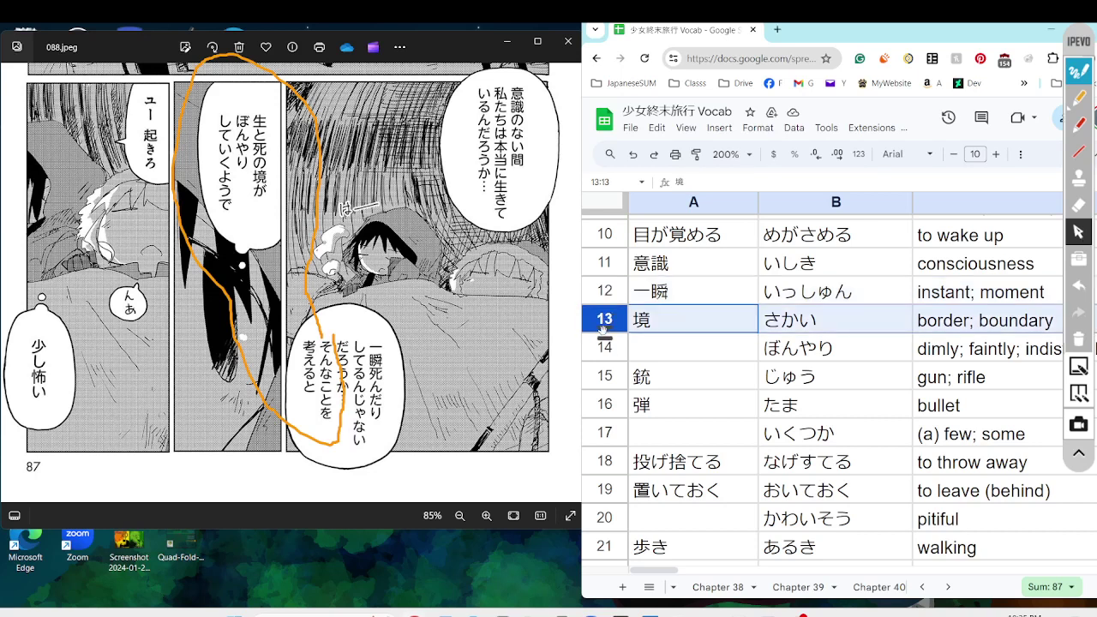
shift+click(604, 347)
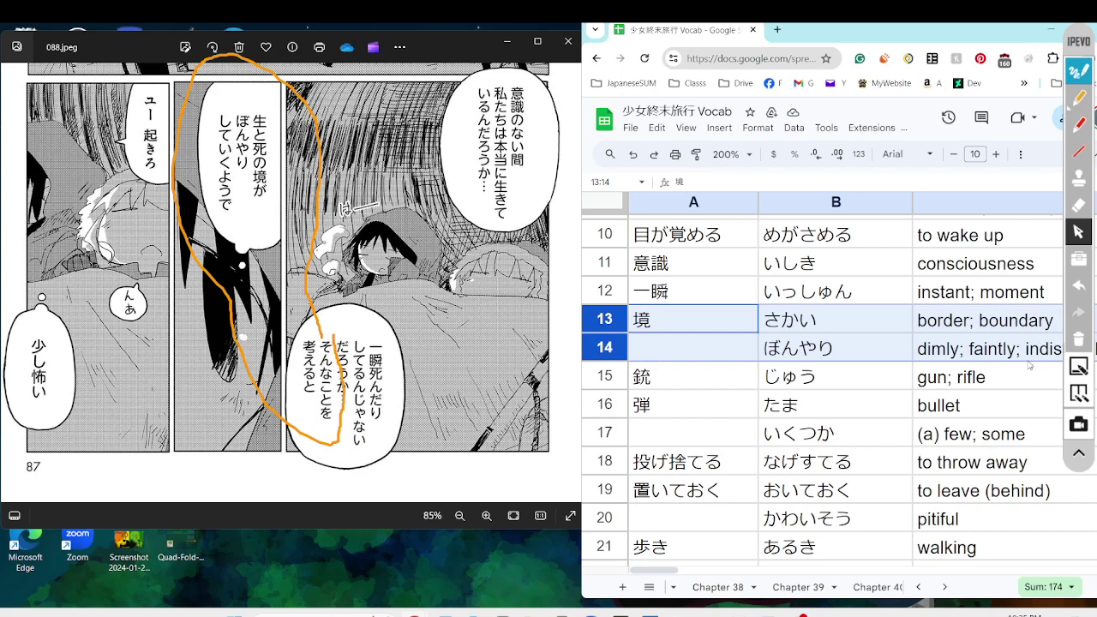
Read ぼんやり's full definition in its cell, then clear the orange marks
click(1000, 357)
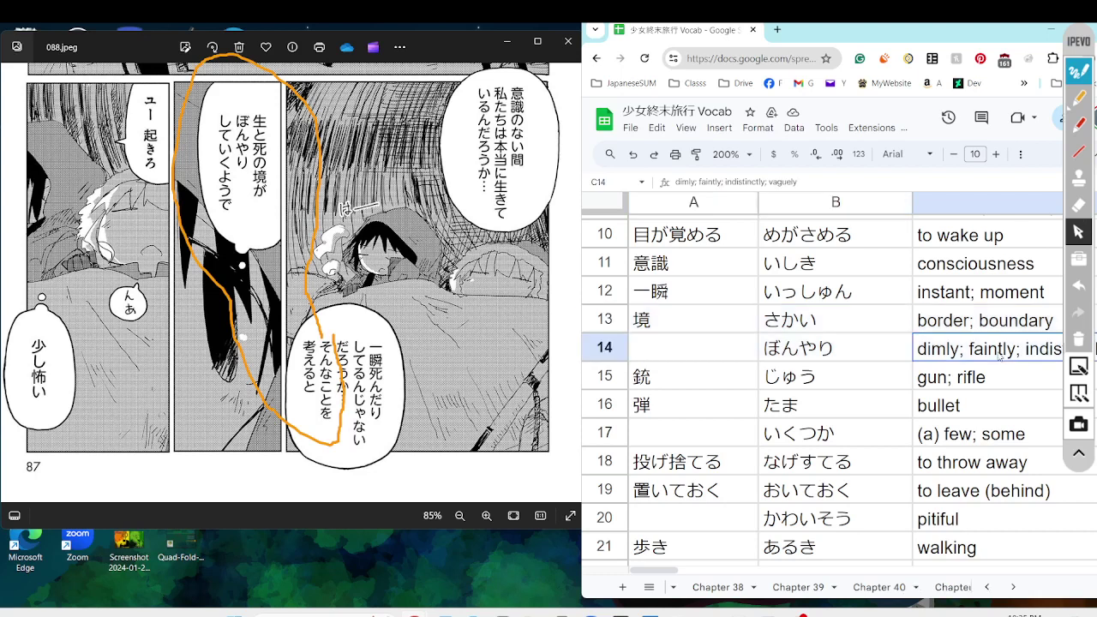
double_click(777, 179)
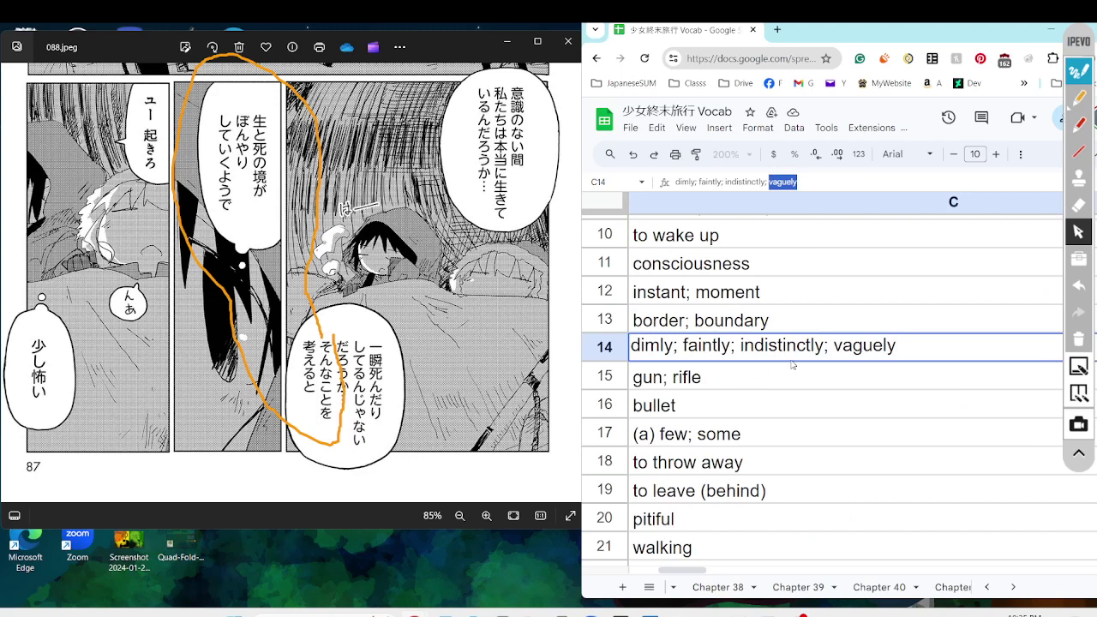
click(720, 409)
key(Home)
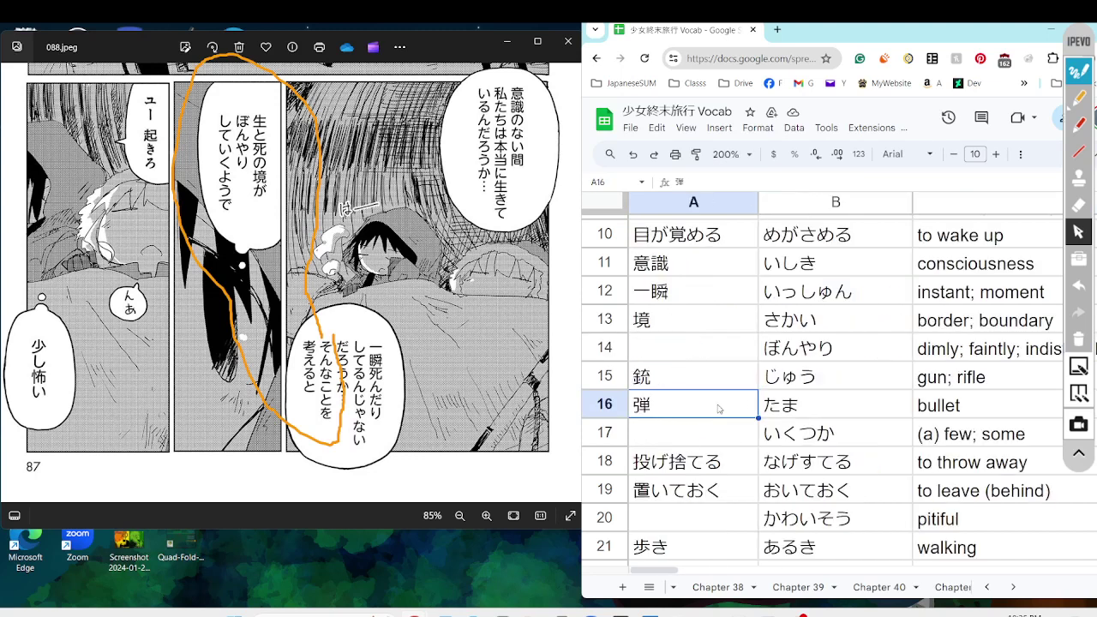
key(Up)
key(Up)
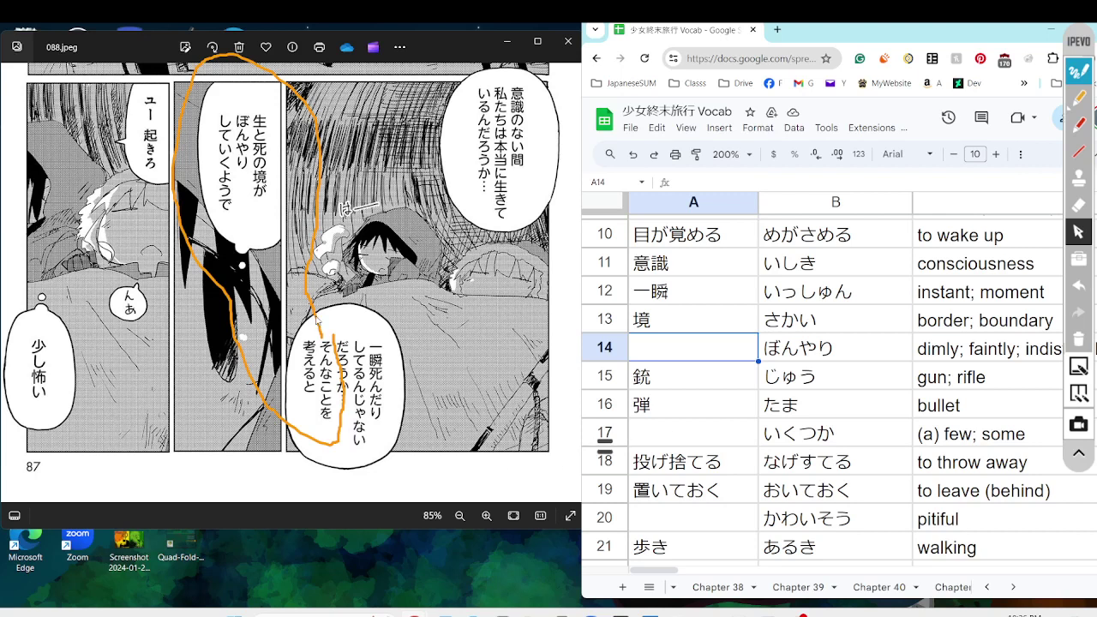
click(1079, 340)
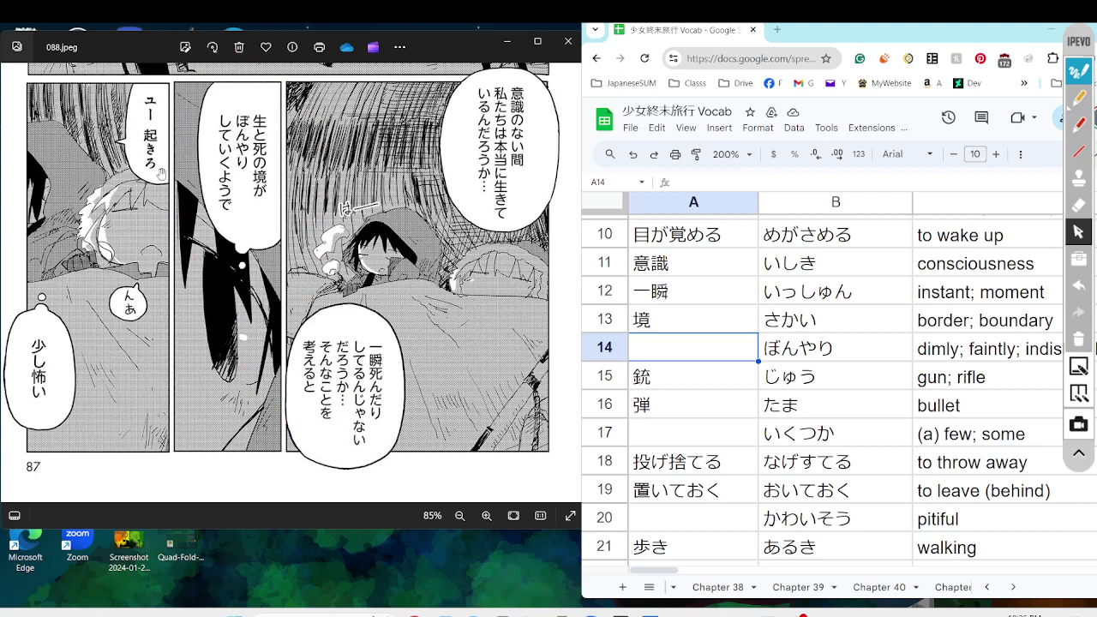
Scroll through pages 089–091.jpeg and advance to 092.jpeg
scroll(70, 266, down, 3)
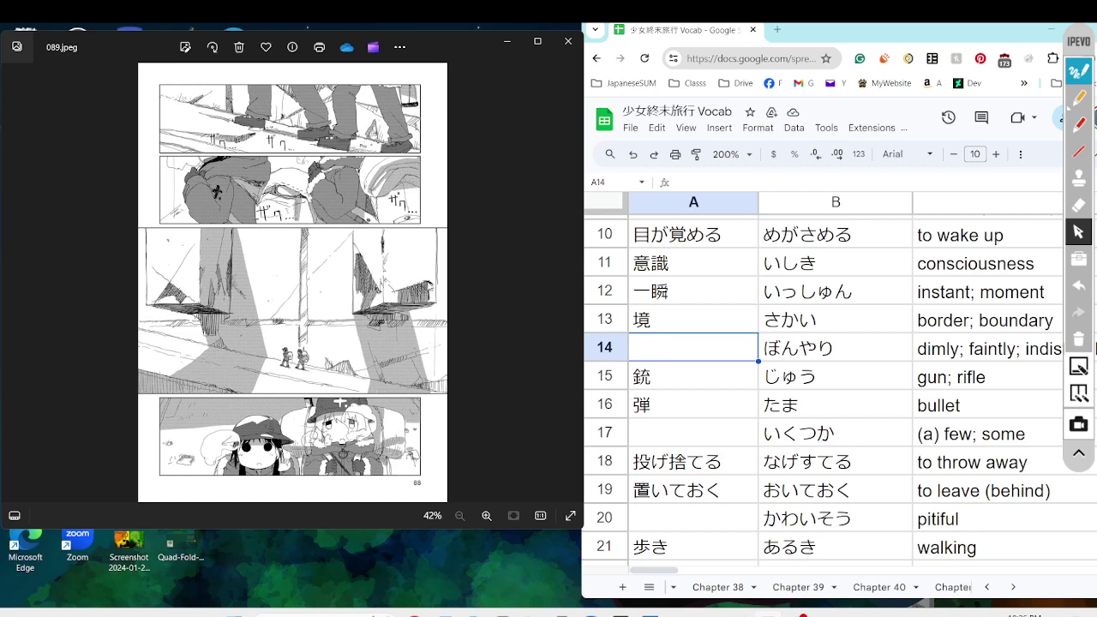
scroll(428, 285, down, 1)
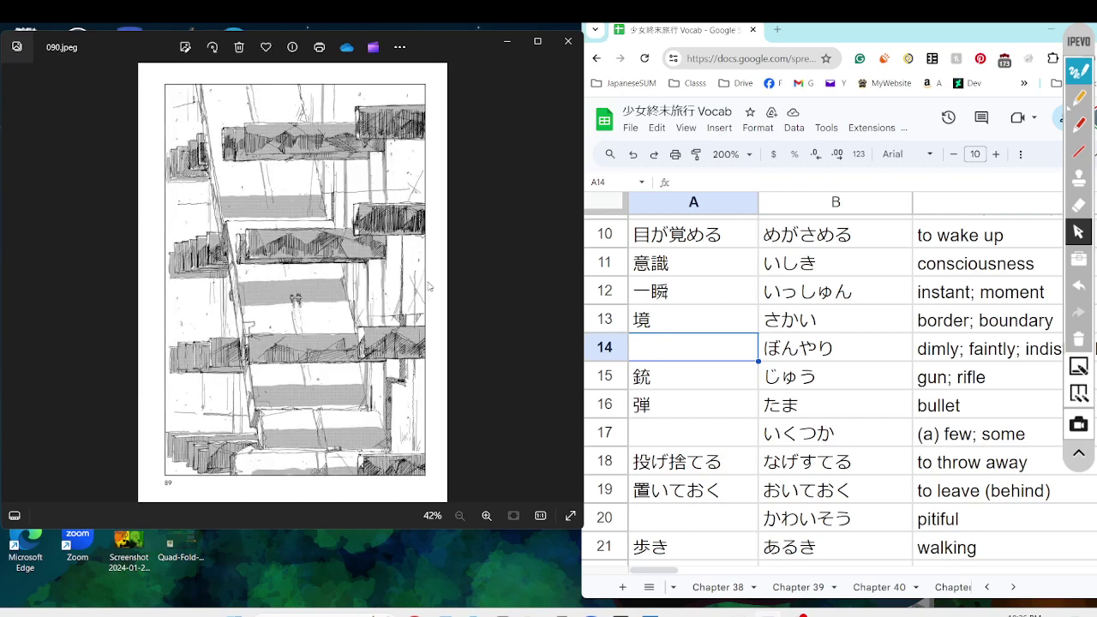
scroll(430, 286, down, 1)
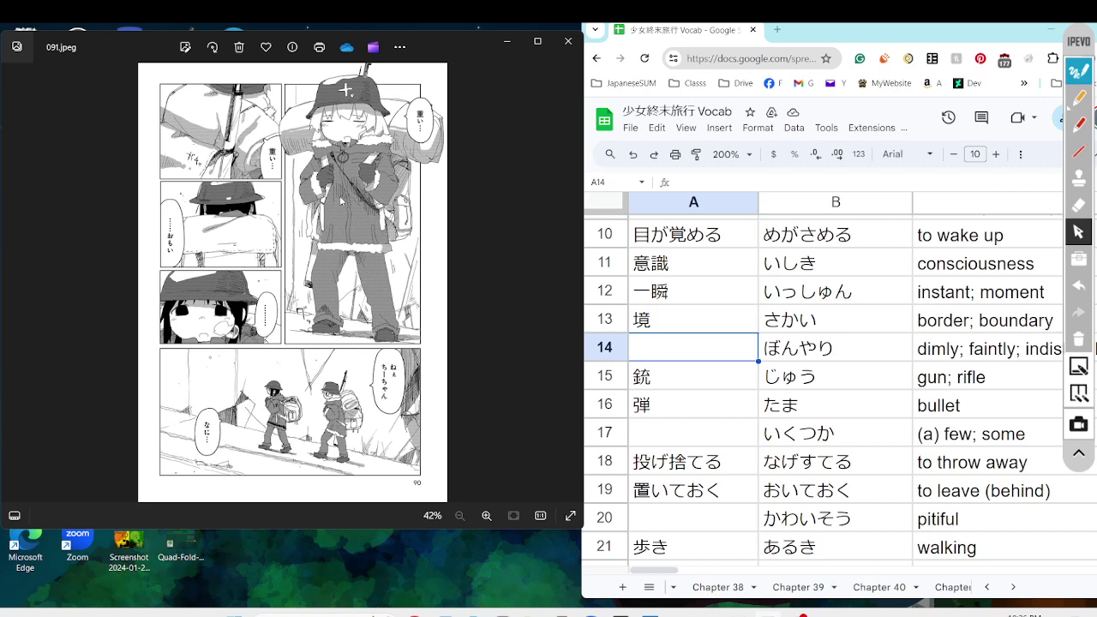
key(Right)
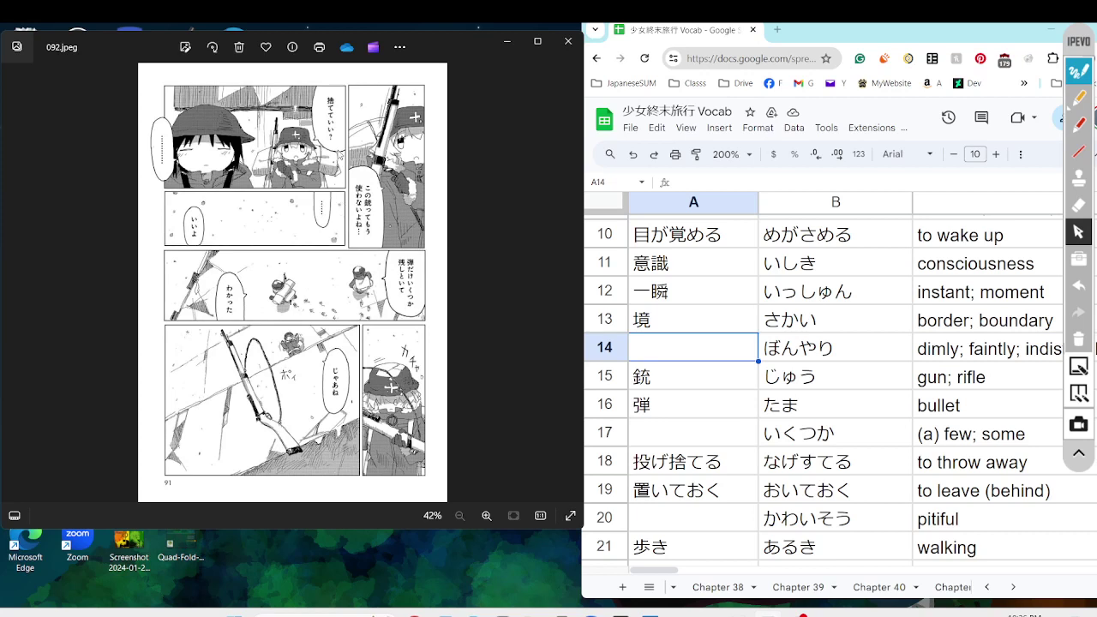
Pan to the top of 092.jpeg and circle its opening panels in orange
scroll(340, 155, up, 2)
drag(339, 154, 333, 251)
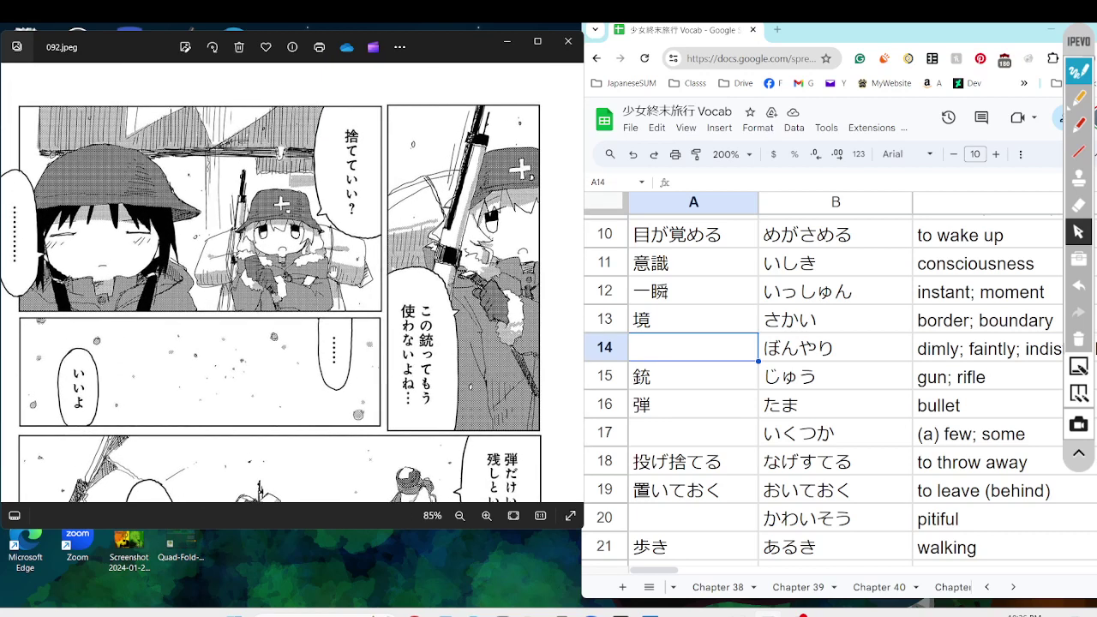
click(1082, 125)
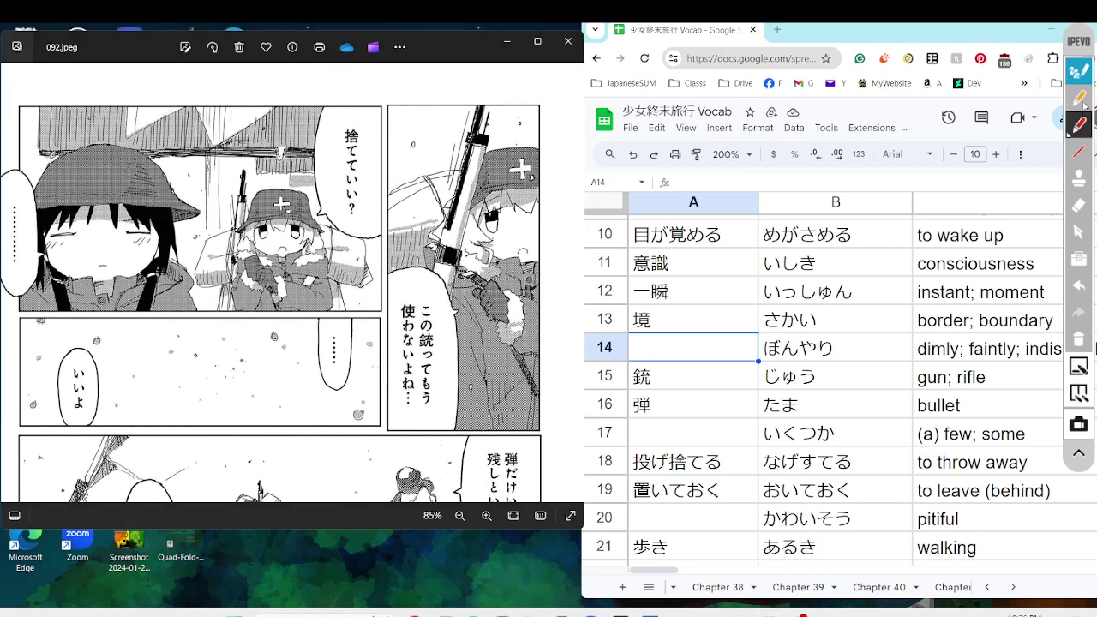
click(1080, 98)
mouse_move(9, 395)
mouse_down()
mouse_move(33, 456)
mouse_move(550, 448)
mouse_move(571, 410)
mouse_move(554, 129)
mouse_move(299, 67)
mouse_move(42, 198)
mouse_move(41, 301)
mouse_move(5, 487)
mouse_up()
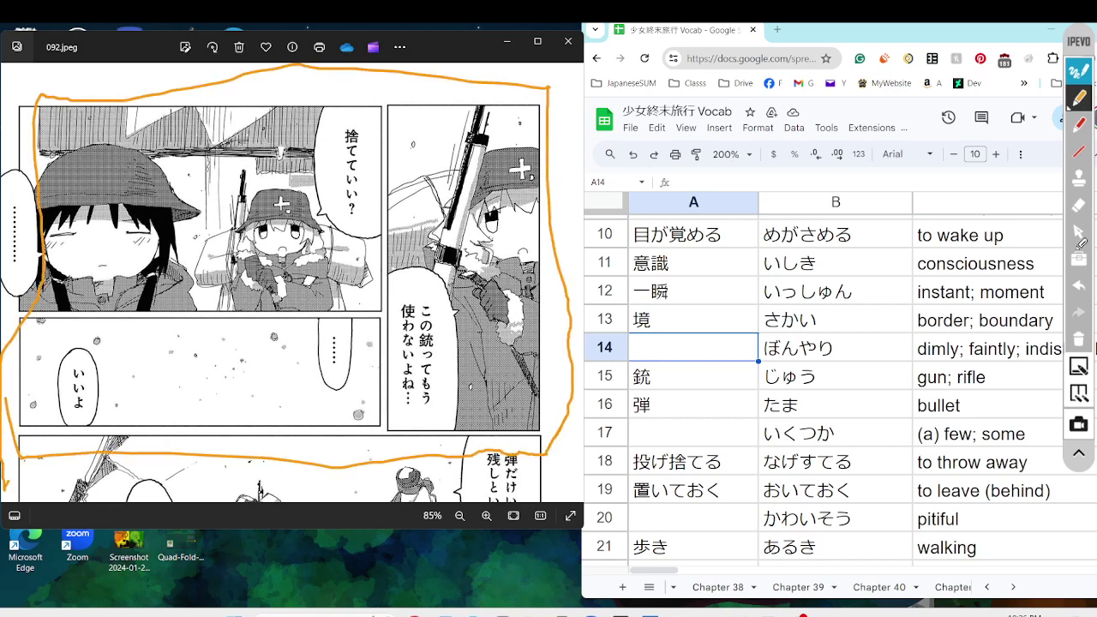
Select row 15, 銃 (gun; rifle), in the sheet
click(1079, 232)
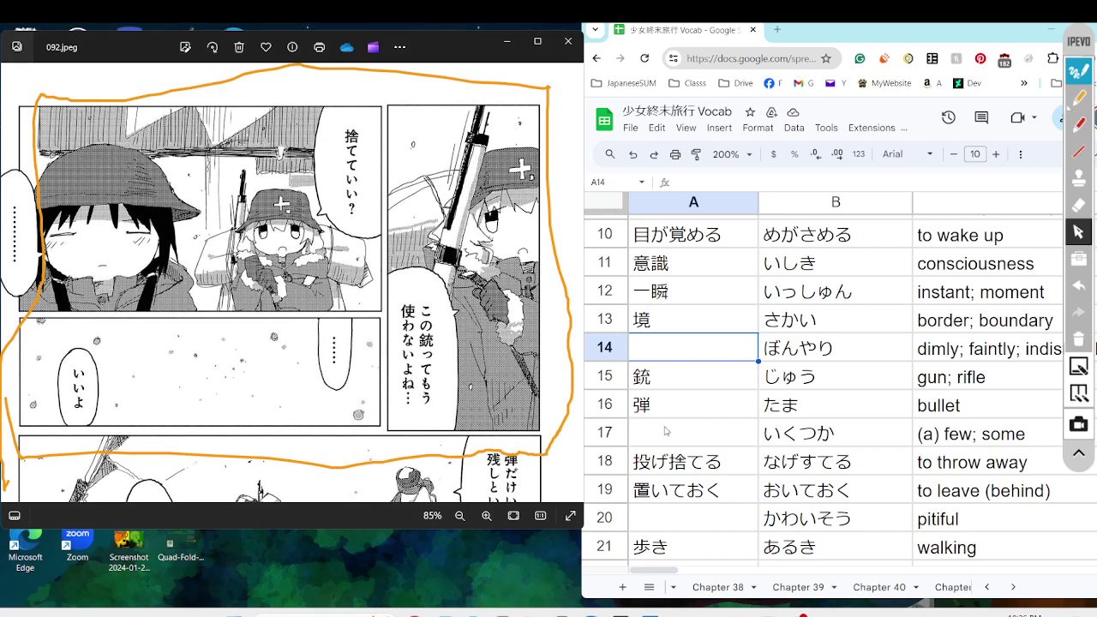
click(606, 377)
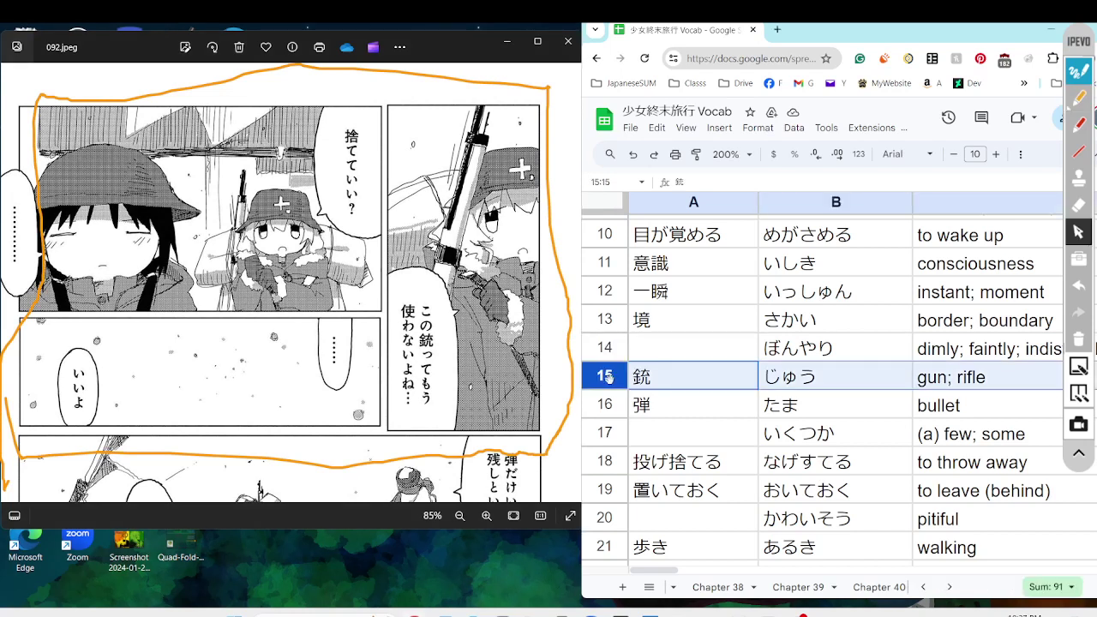
scroll(713, 463, down, 2)
scroll(713, 463, up, 1)
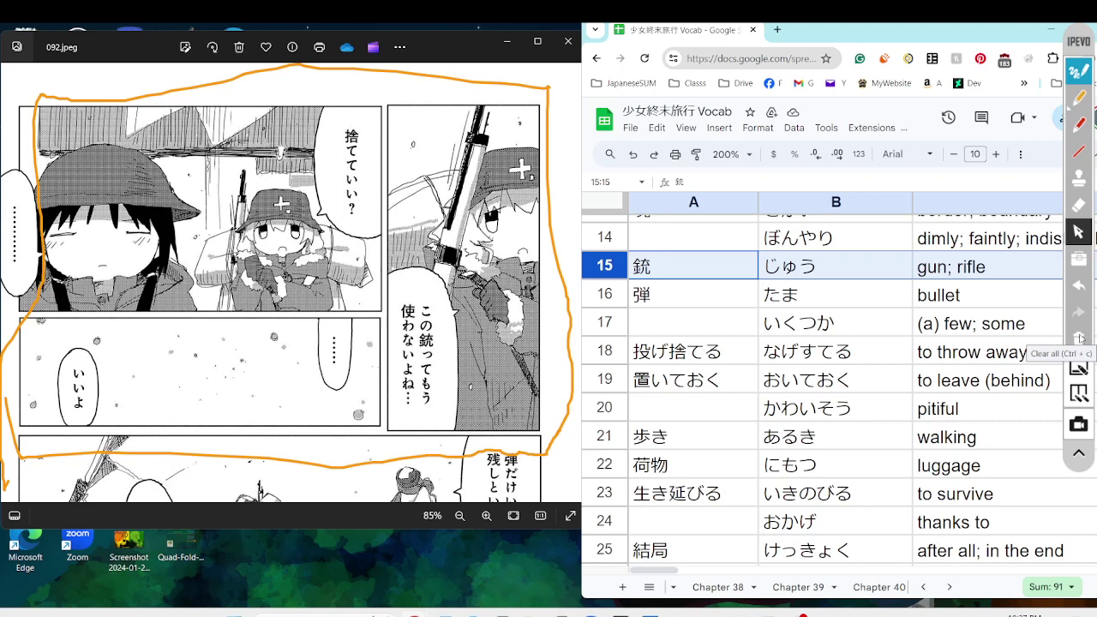
Clear the orange outline and pan 092.jpeg down to its lower panels
click(1080, 339)
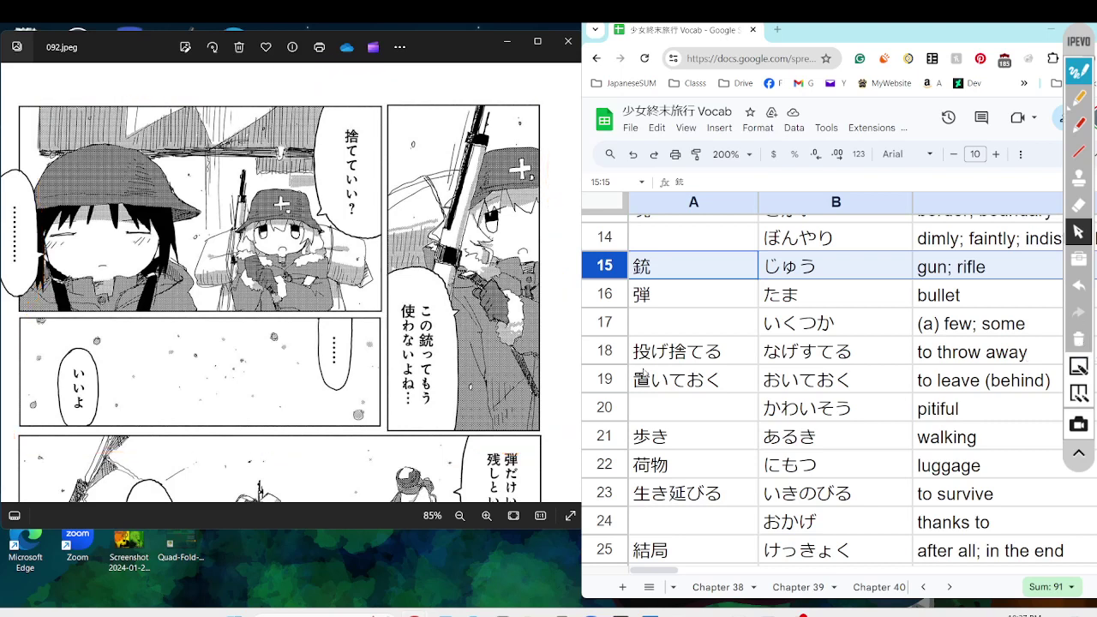
mouse_move(449, 391)
mouse_down()
mouse_move(421, 119)
mouse_move(424, 27)
mouse_up()
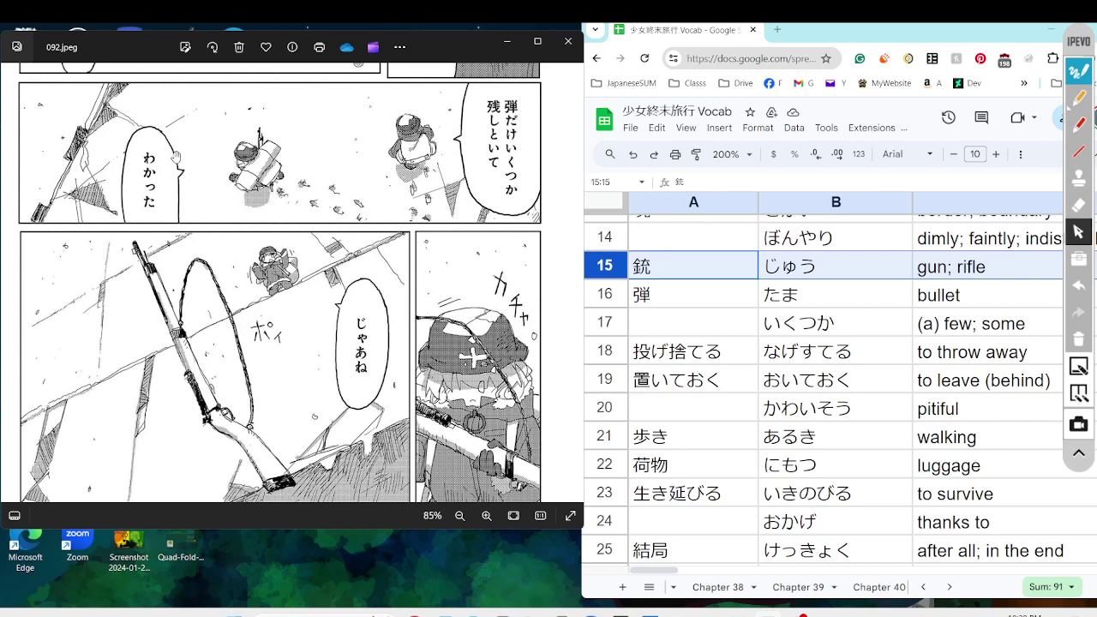
Advance to 093.jpeg and zoom in on the two-figure panel
scroll(375, 339, down, 3)
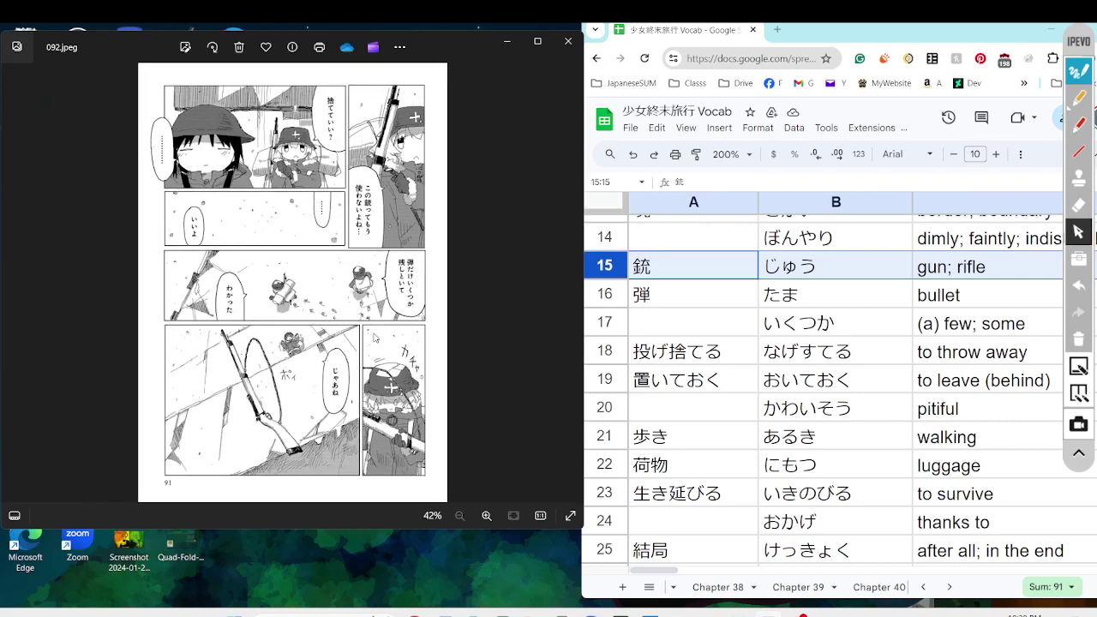
key(Right)
scroll(307, 244, up, 3)
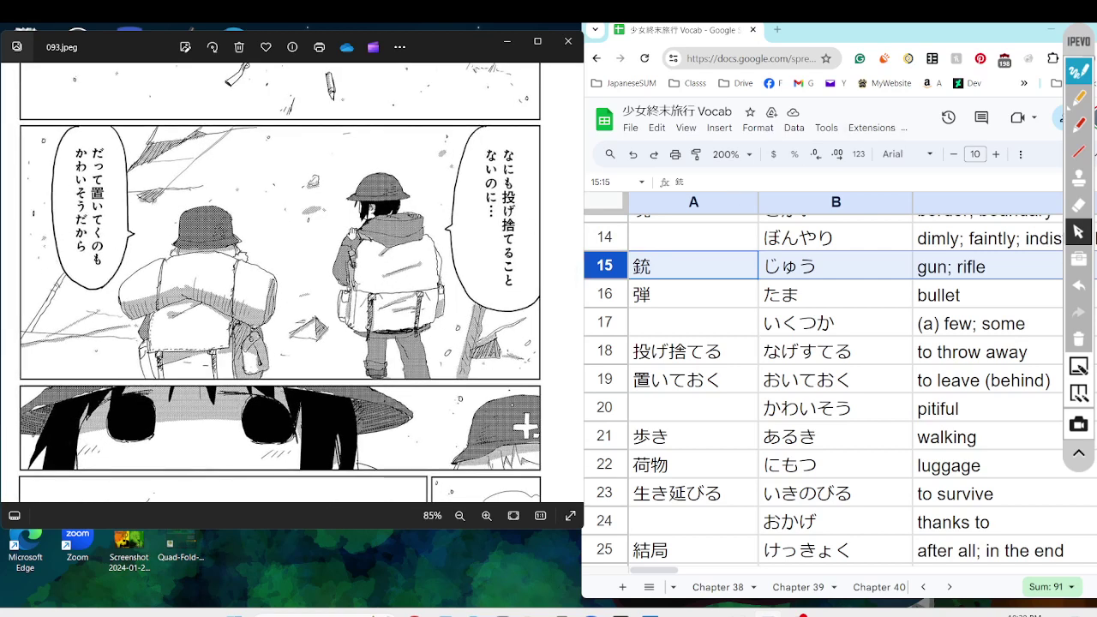
mouse_move(376, 233)
mouse_down()
mouse_move(367, 251)
mouse_move(348, 249)
mouse_up()
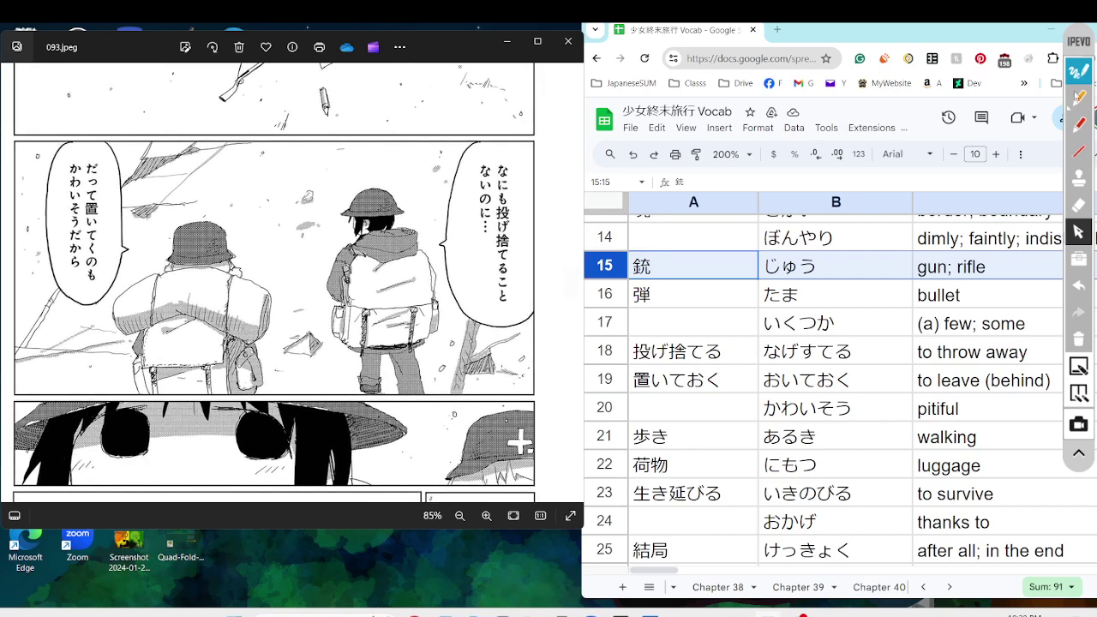
Circle the two-bubble panel in orange and select row 18, the 投げ捨てる entry
click(1076, 99)
mouse_move(415, 163)
mouse_down()
mouse_move(437, 142)
mouse_move(534, 128)
mouse_move(555, 278)
mouse_move(507, 380)
mouse_move(159, 387)
mouse_move(8, 190)
mouse_move(357, 128)
mouse_move(428, 138)
mouse_move(421, 153)
mouse_up()
click(1085, 232)
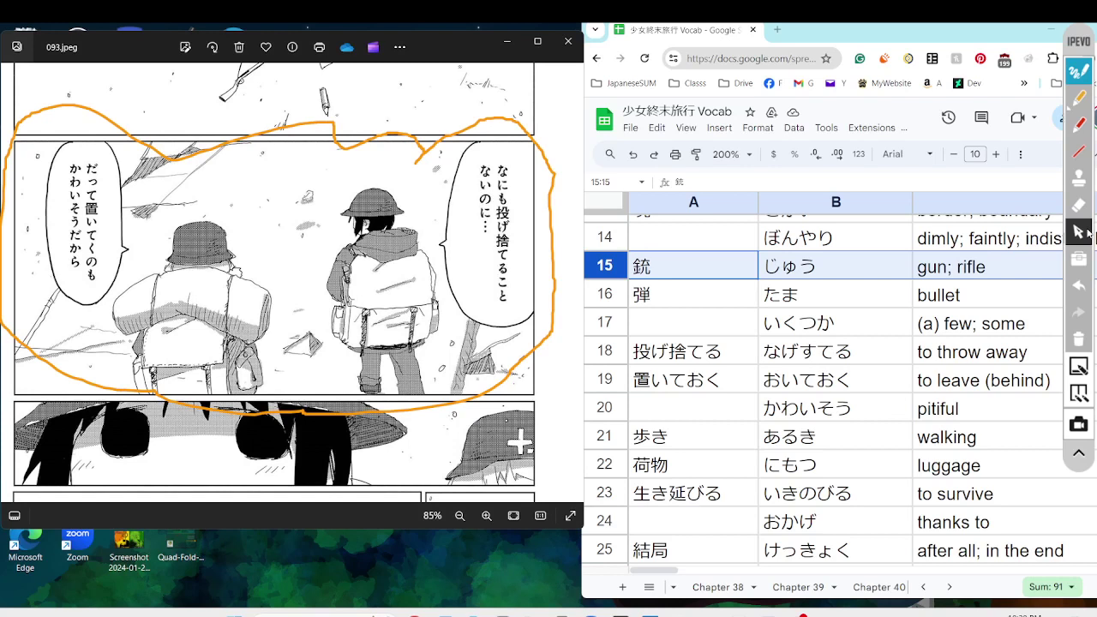
click(605, 349)
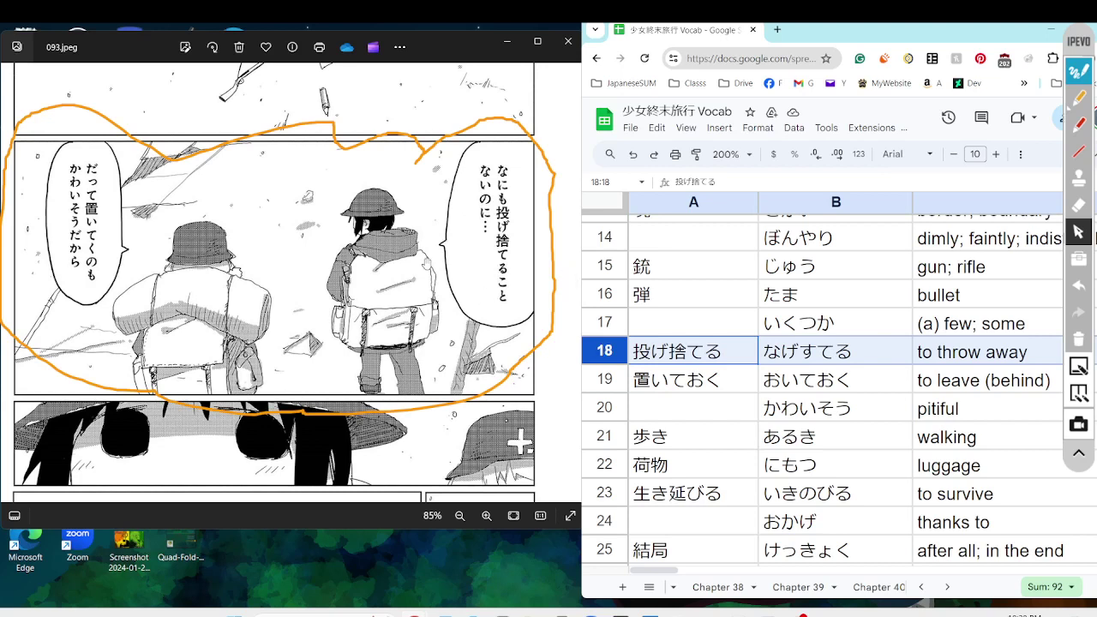
Clear the old circle, show the discarded-rifle panel, and re-circle both bubbles in orange
click(1079, 340)
mouse_move(379, 183)
mouse_down()
mouse_move(364, 271)
mouse_move(371, 264)
mouse_up()
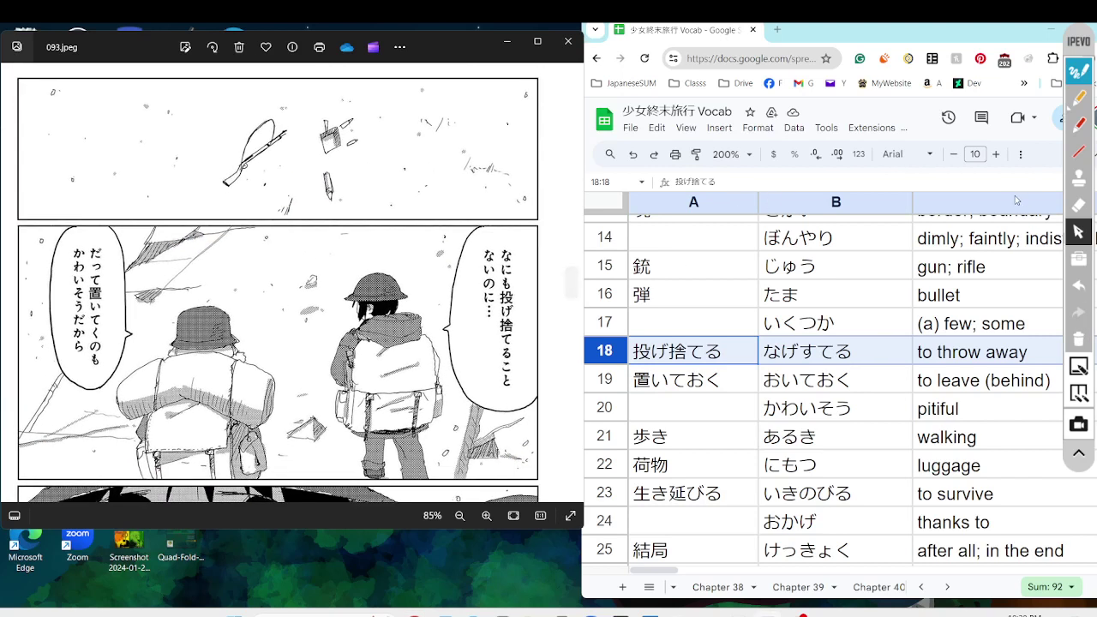
click(1079, 96)
mouse_move(438, 221)
mouse_down()
mouse_move(525, 197)
mouse_move(546, 245)
mouse_move(540, 437)
mouse_move(238, 463)
mouse_move(79, 424)
mouse_move(8, 253)
mouse_move(37, 186)
mouse_move(166, 206)
mouse_move(466, 204)
mouse_up()
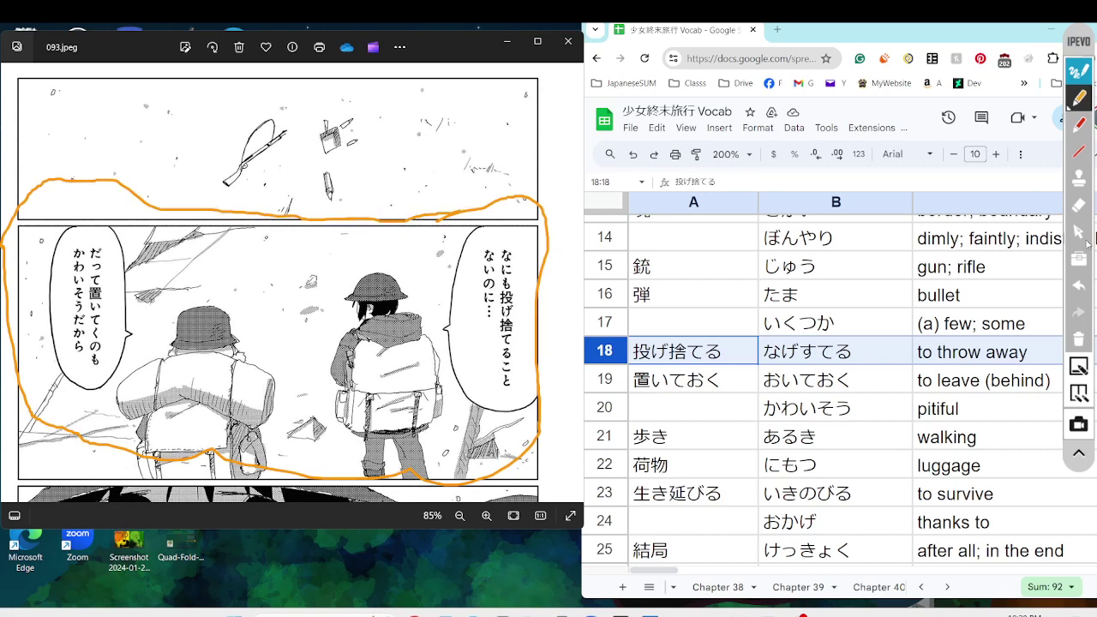
click(1085, 243)
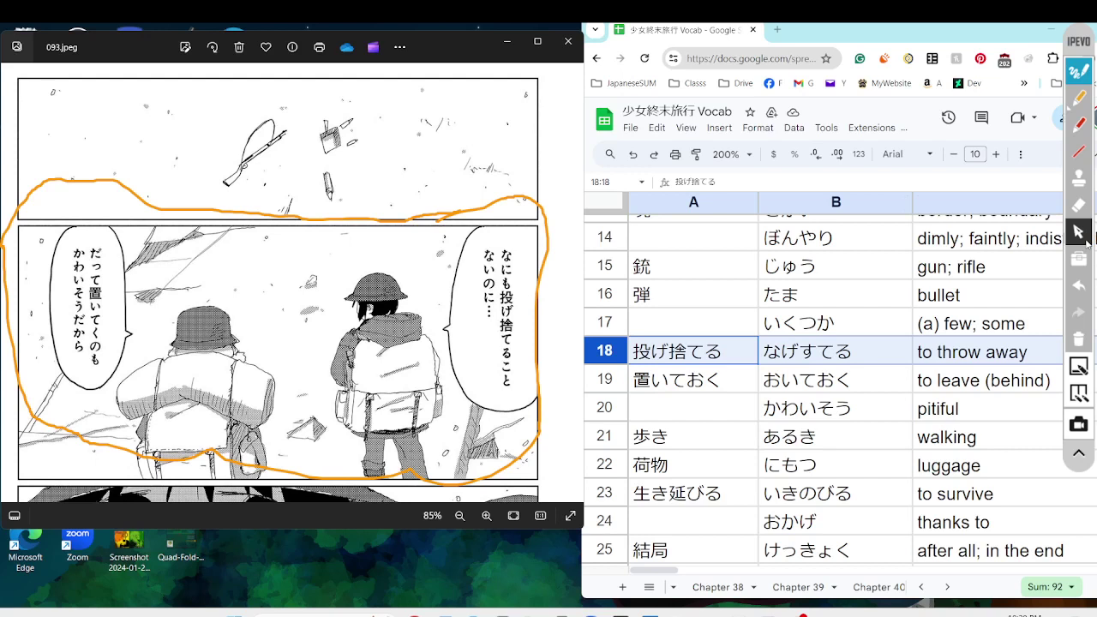
Erase the orange annotation and go back to 092.jpeg, zoomed in
click(1079, 340)
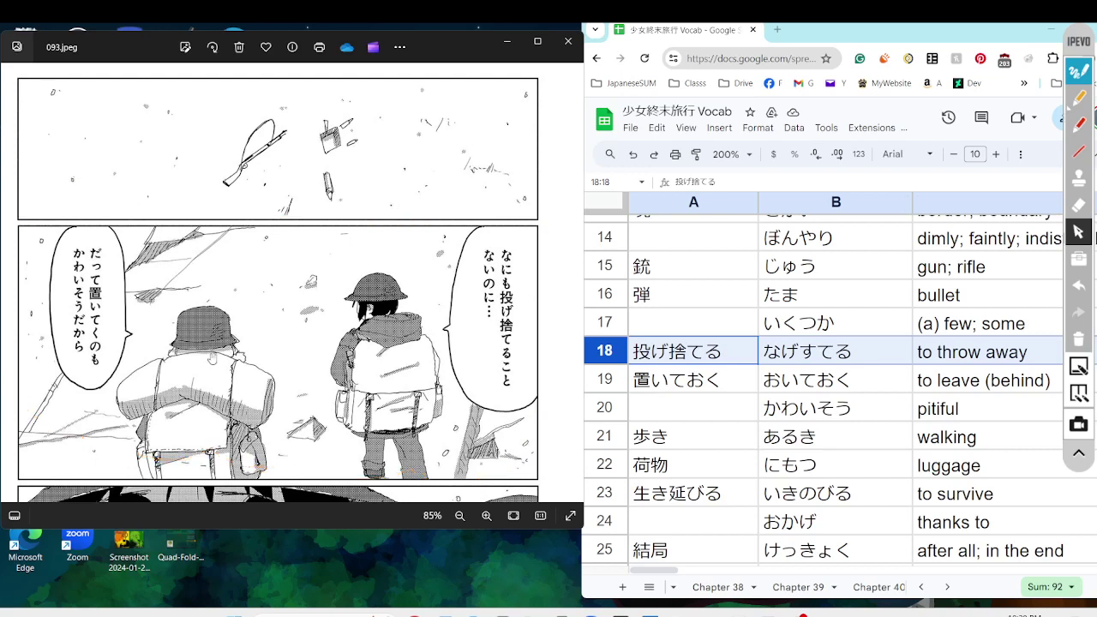
scroll(212, 358, down, 2)
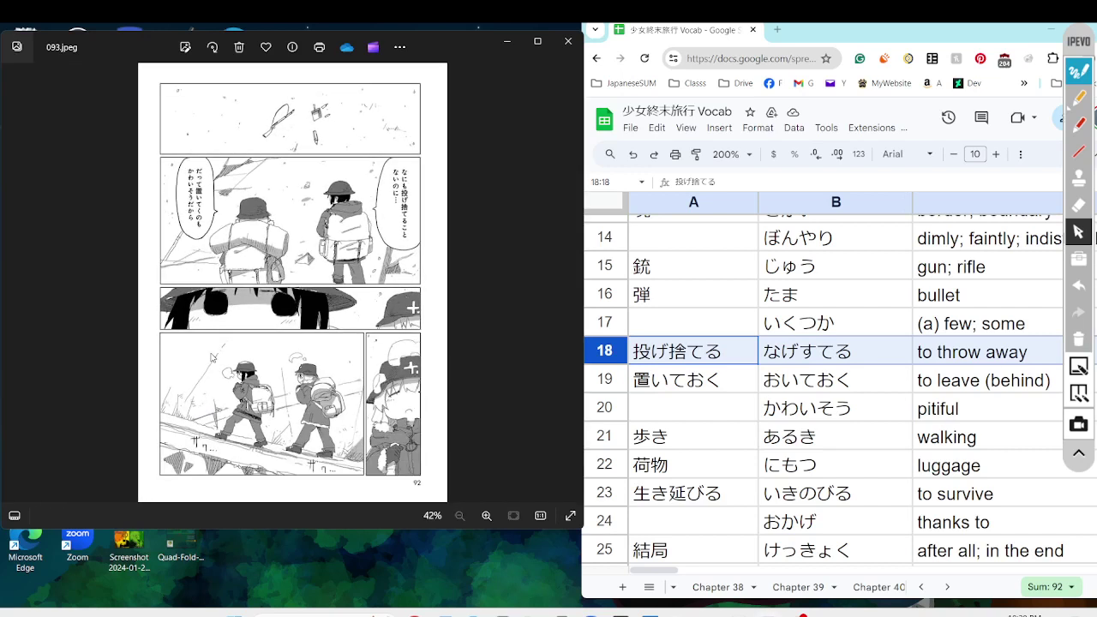
key(Left)
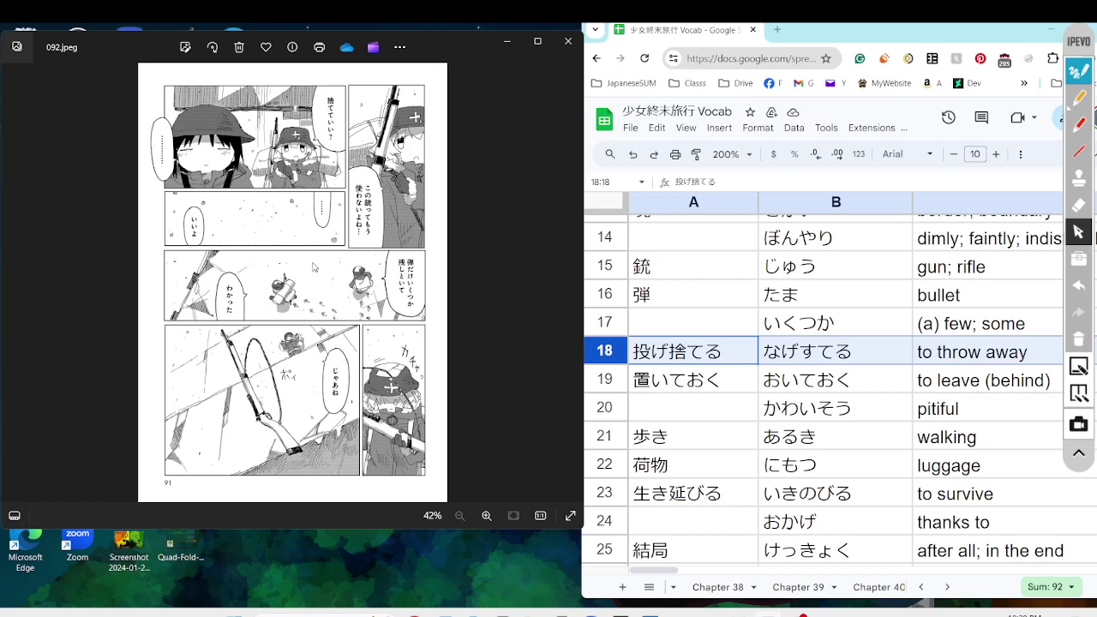
scroll(348, 279, up, 2)
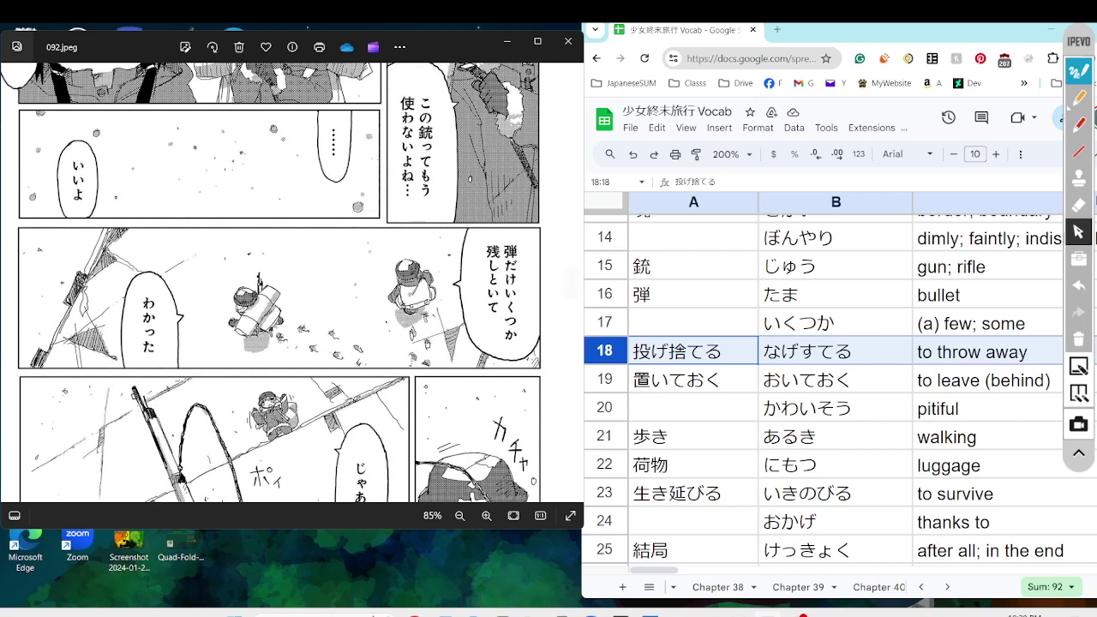
Draw a two-segment red line across the 092 panel, clear it, and zoom out
click(1079, 151)
click(433, 374)
click(248, 327)
double_click(182, 342)
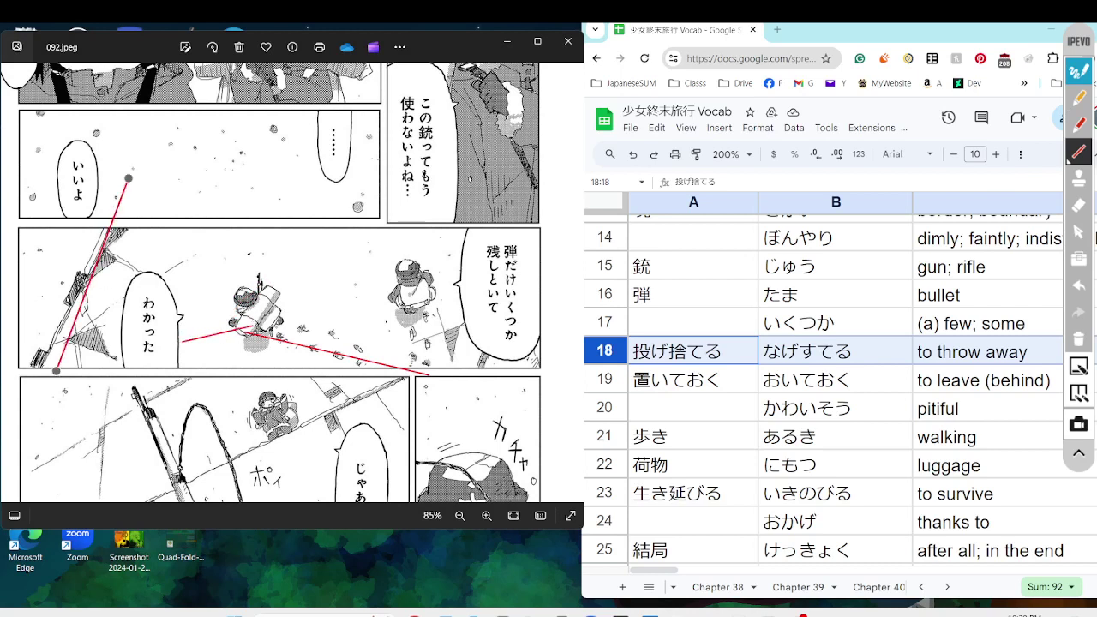
click(1080, 340)
click(1081, 234)
scroll(296, 407, down, 3)
Return to page 92 and read through it zoomed in
key(Right)
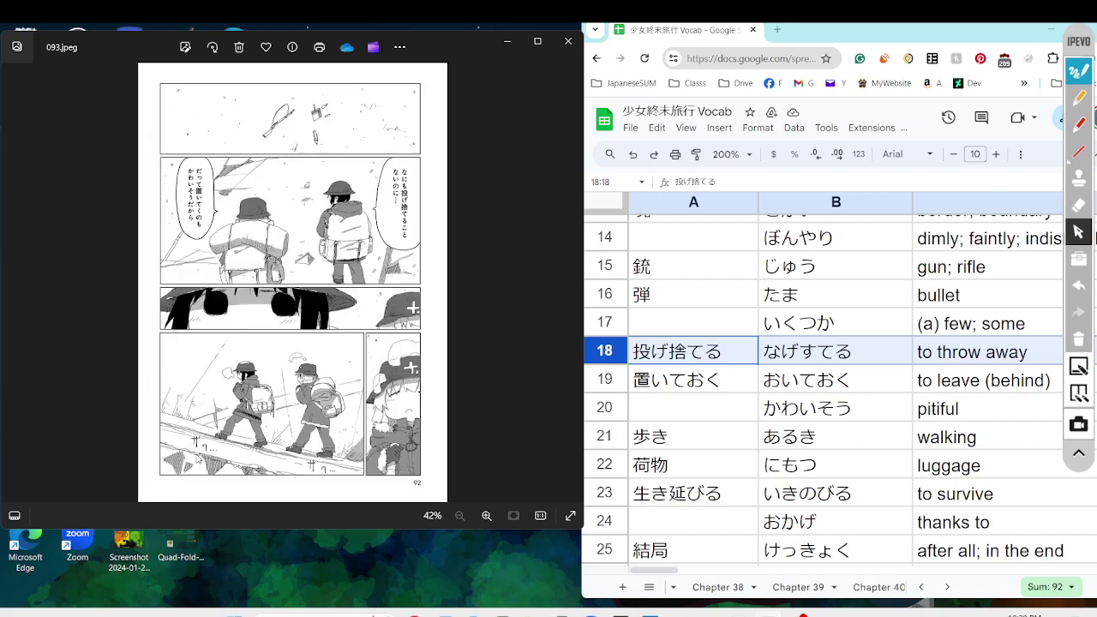
scroll(283, 275, up, 3)
scroll(301, 283, up, 2)
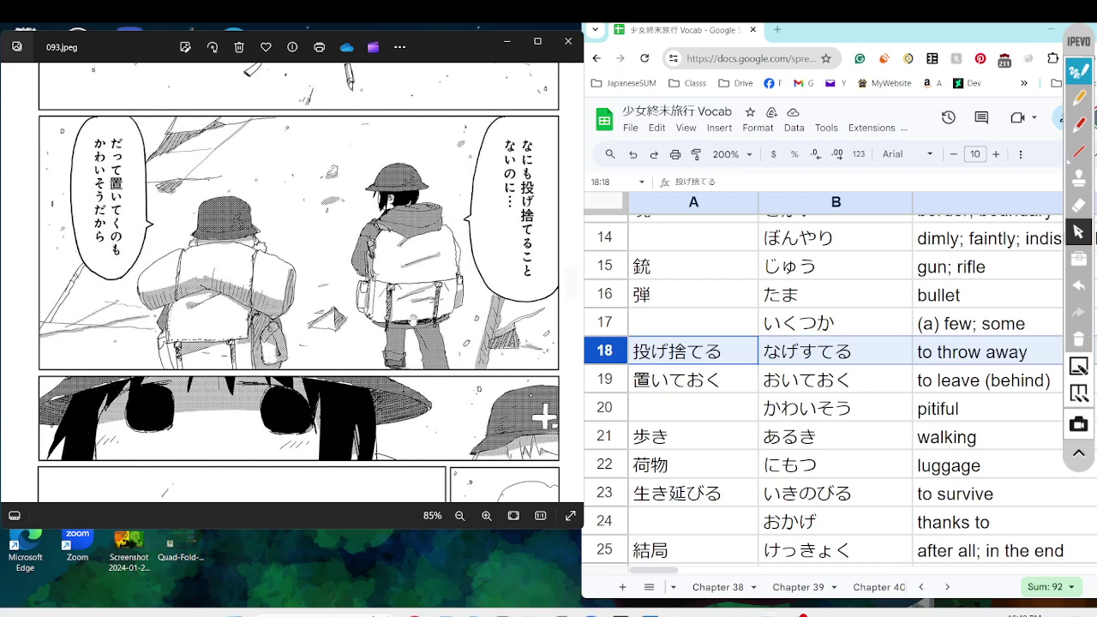
scroll(216, 355, down, 5)
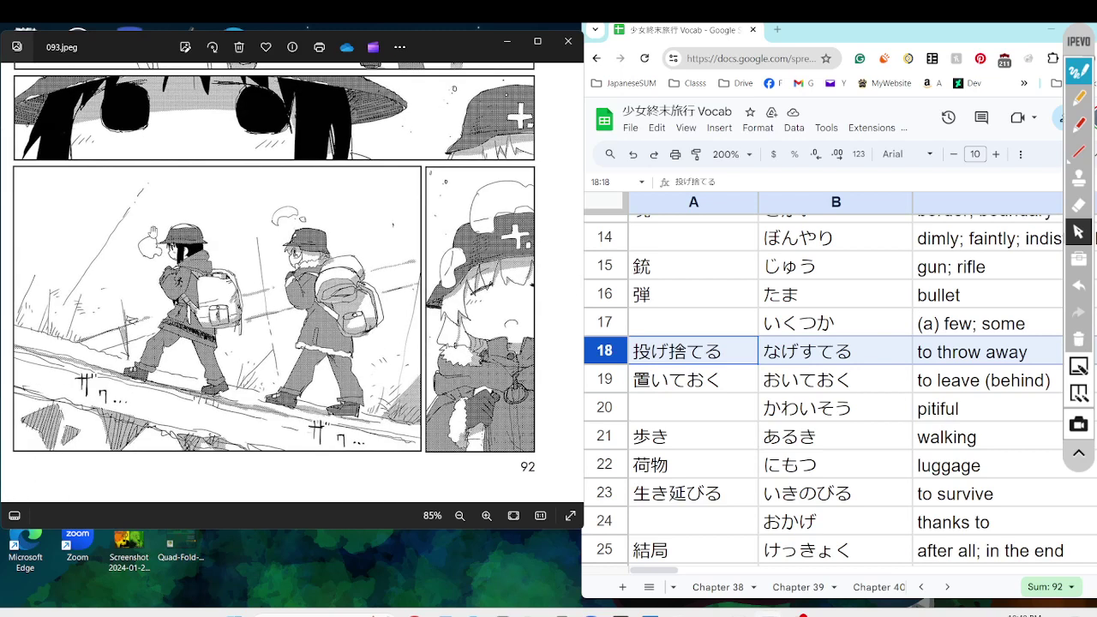
scroll(151, 231, down, 3)
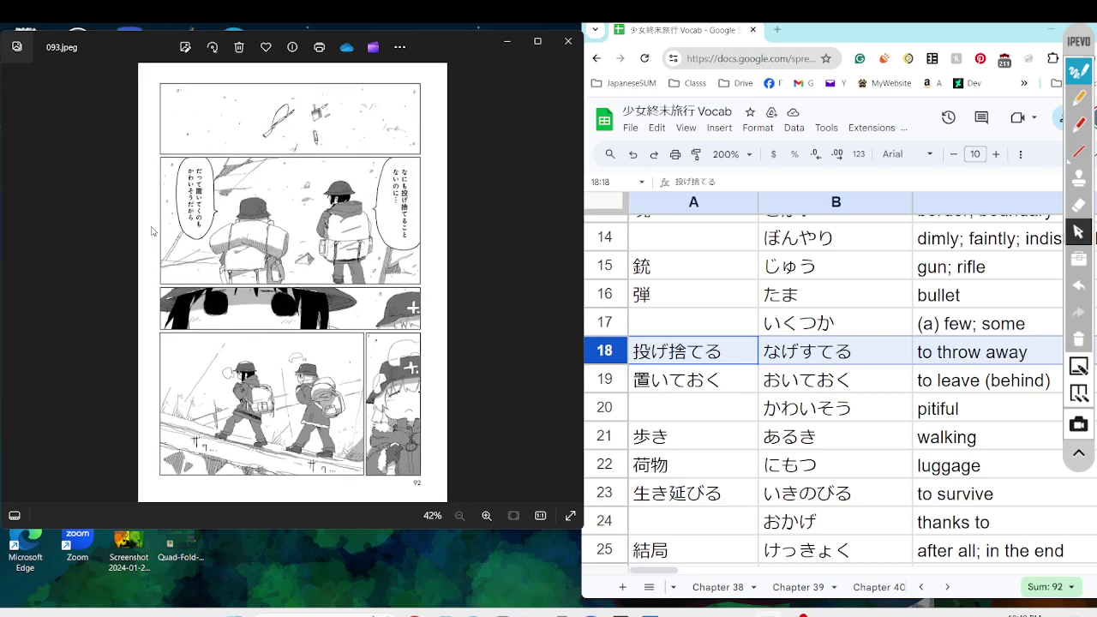
Page forward through pages 93 and 94 to page 95 (096.jpeg)
key(Right)
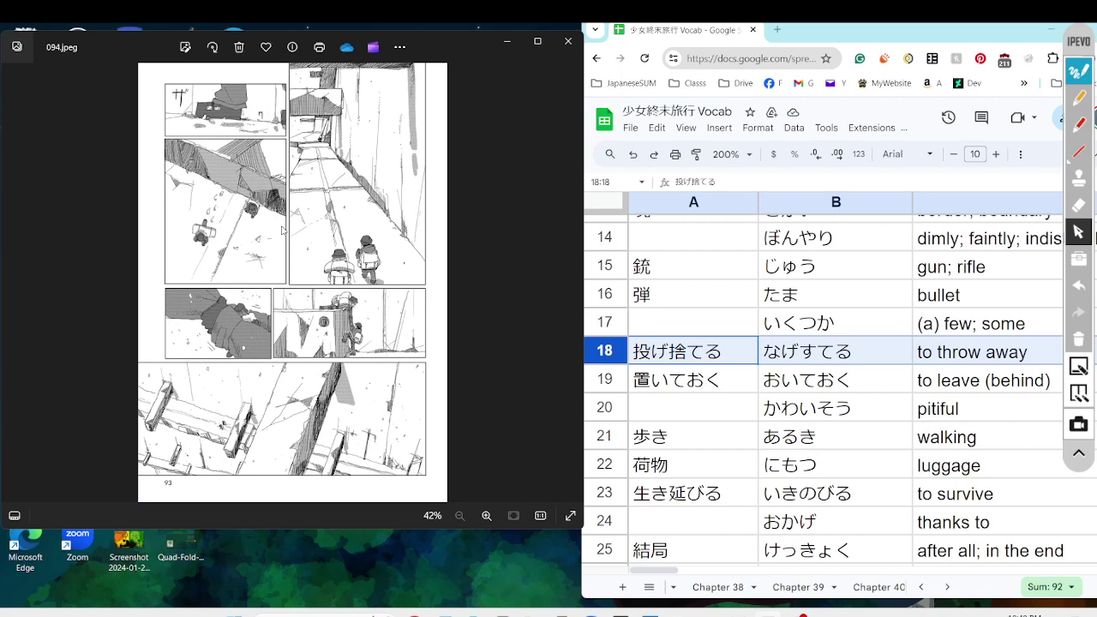
key(Right)
scroll(298, 370, up, 5)
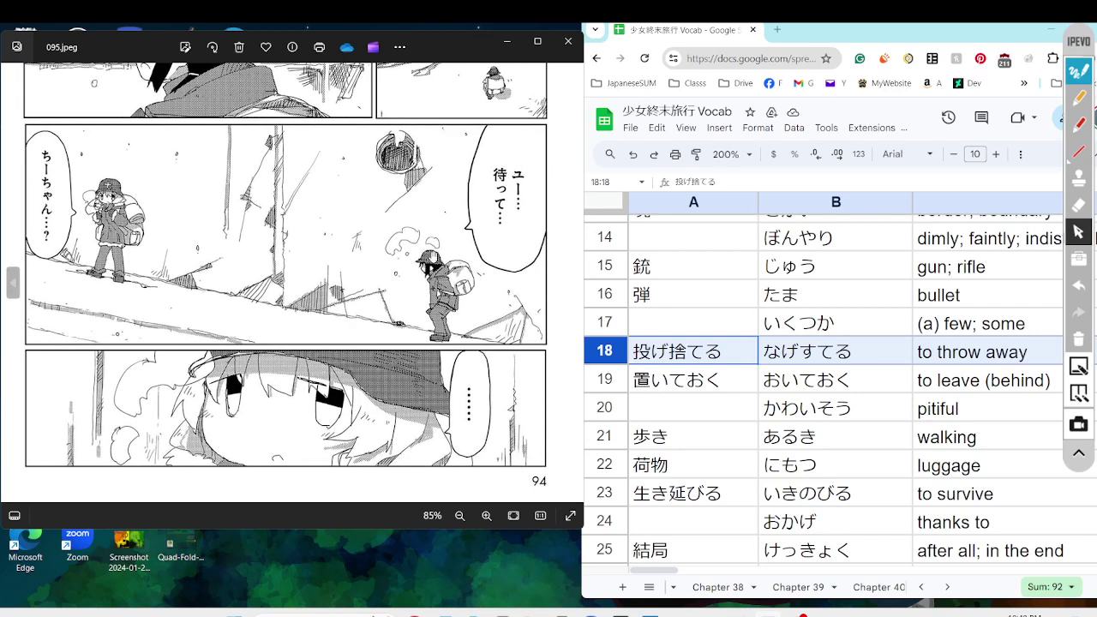
scroll(439, 257, down, 5)
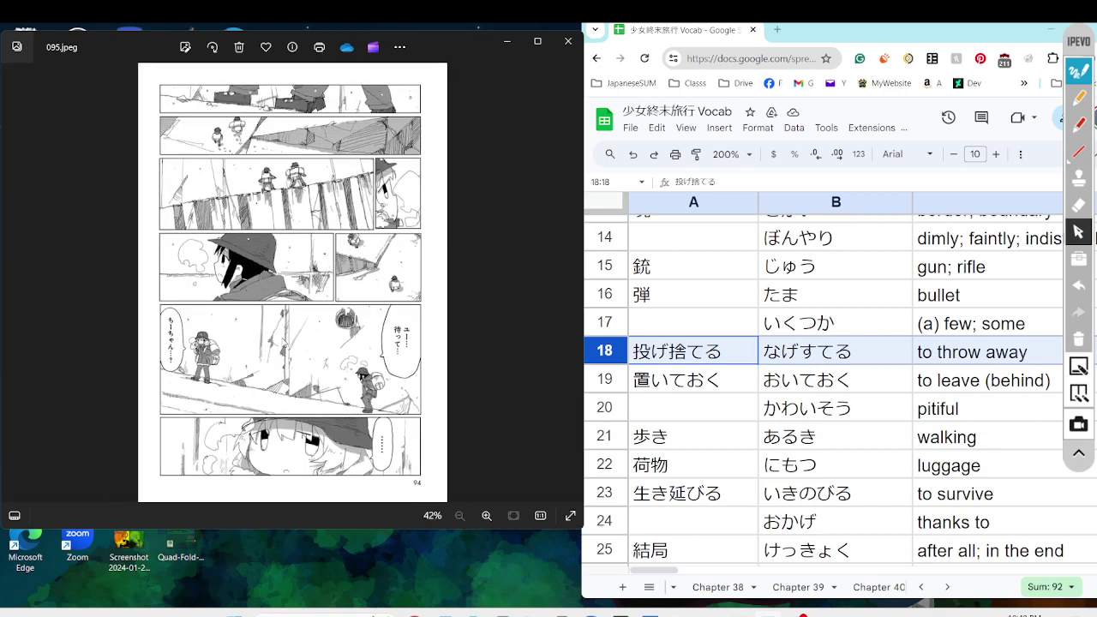
key(Right)
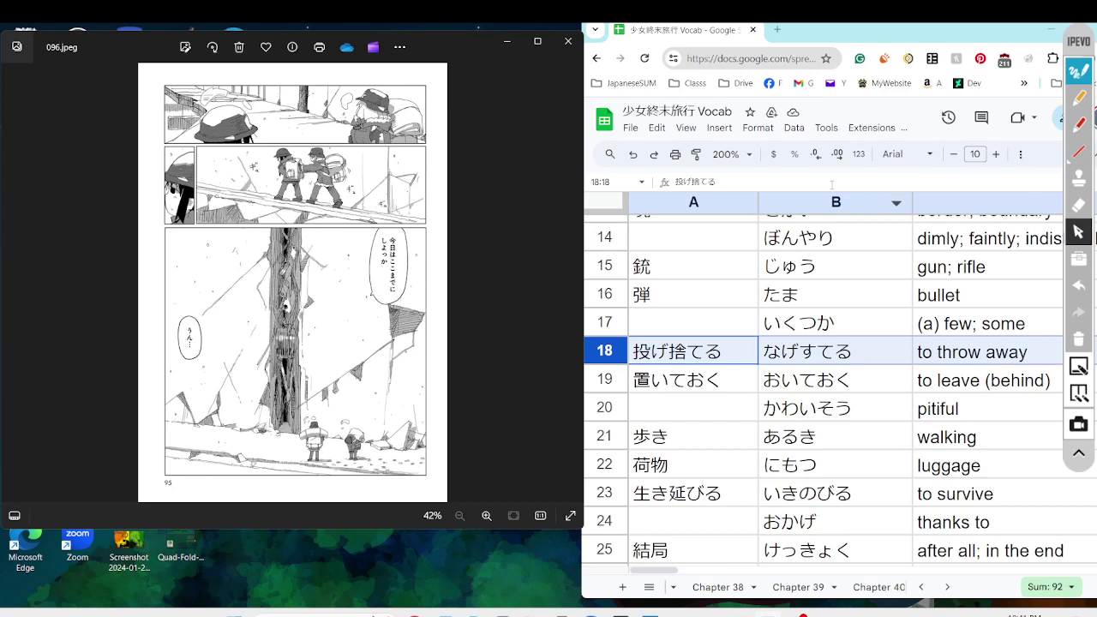
scroll(345, 316, up, 3)
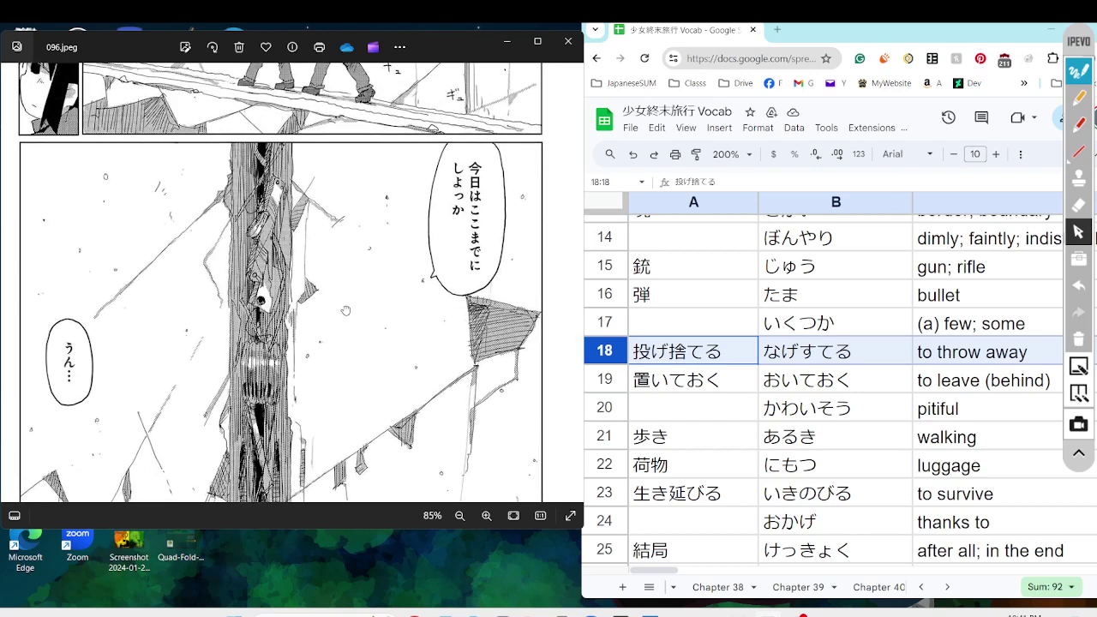
click(1078, 130)
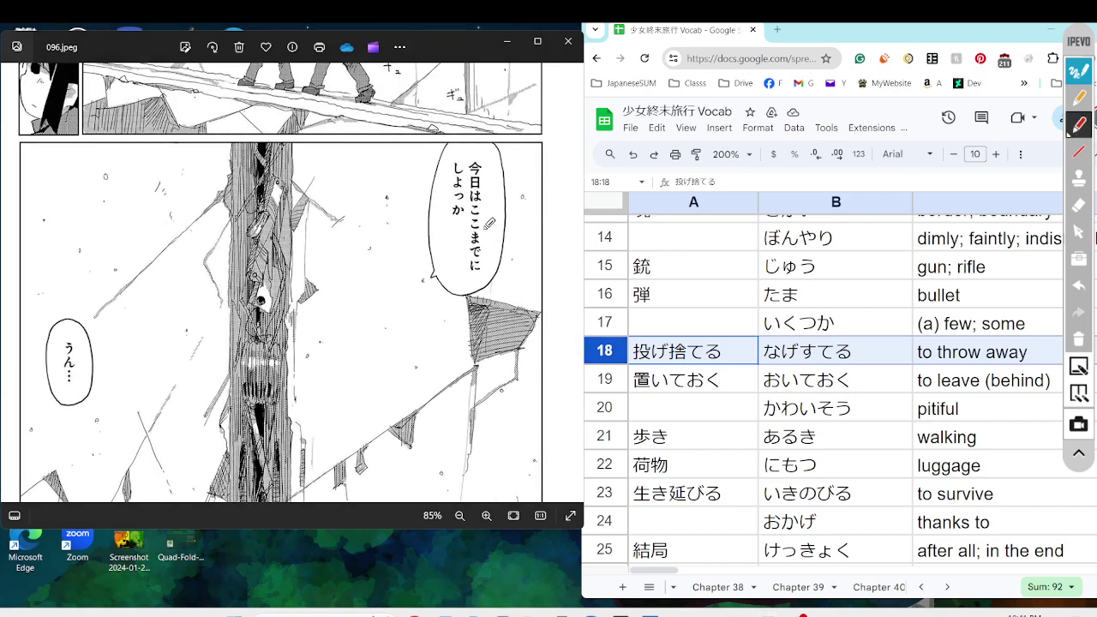
drag(485, 225, 488, 260)
click(1079, 233)
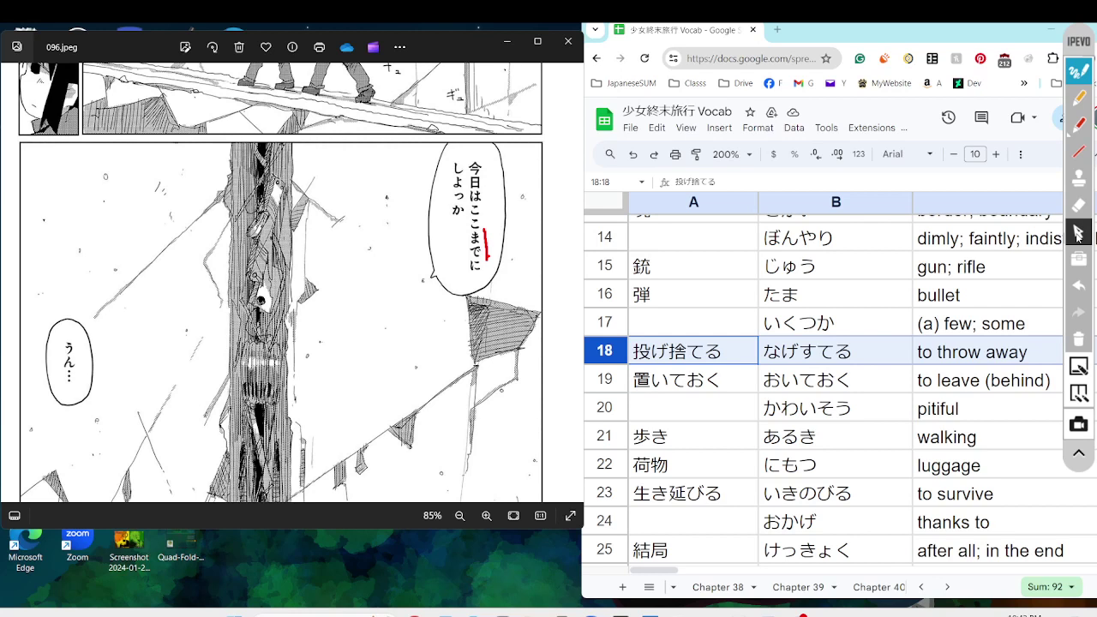
click(1082, 342)
click(1078, 127)
click(1078, 233)
scroll(266, 355, down, 4)
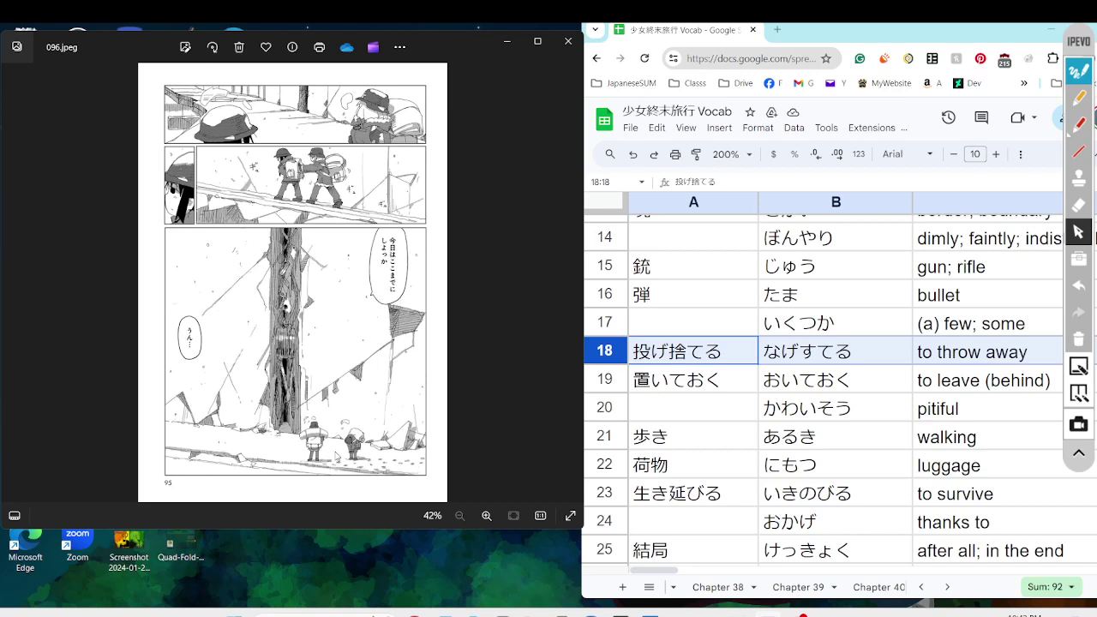
Advance to 097.jpeg zoomed in and circle the top-right bubble in orange
key(Right)
scroll(391, 322, up, 4)
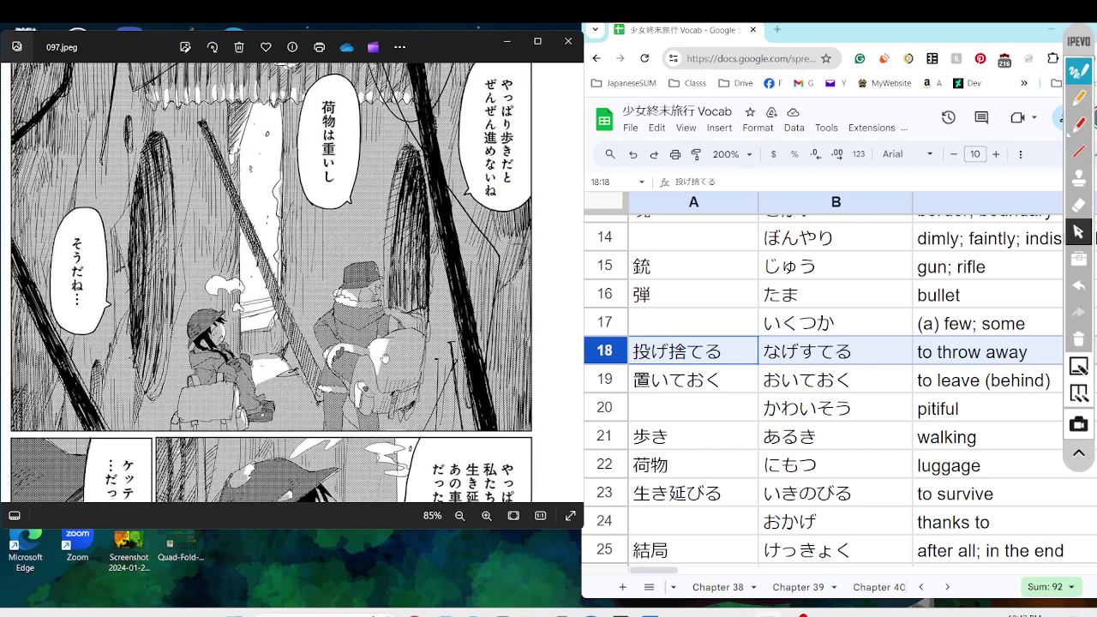
click(1080, 98)
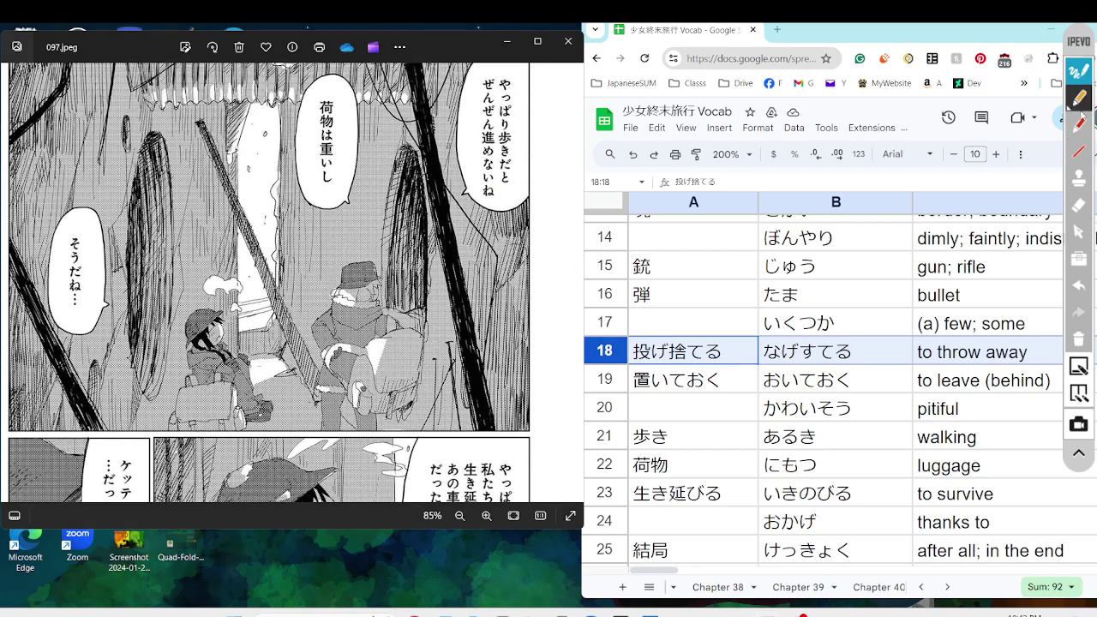
mouse_move(533, 228)
mouse_down()
mouse_move(434, 199)
mouse_move(545, 77)
mouse_move(531, 228)
mouse_up()
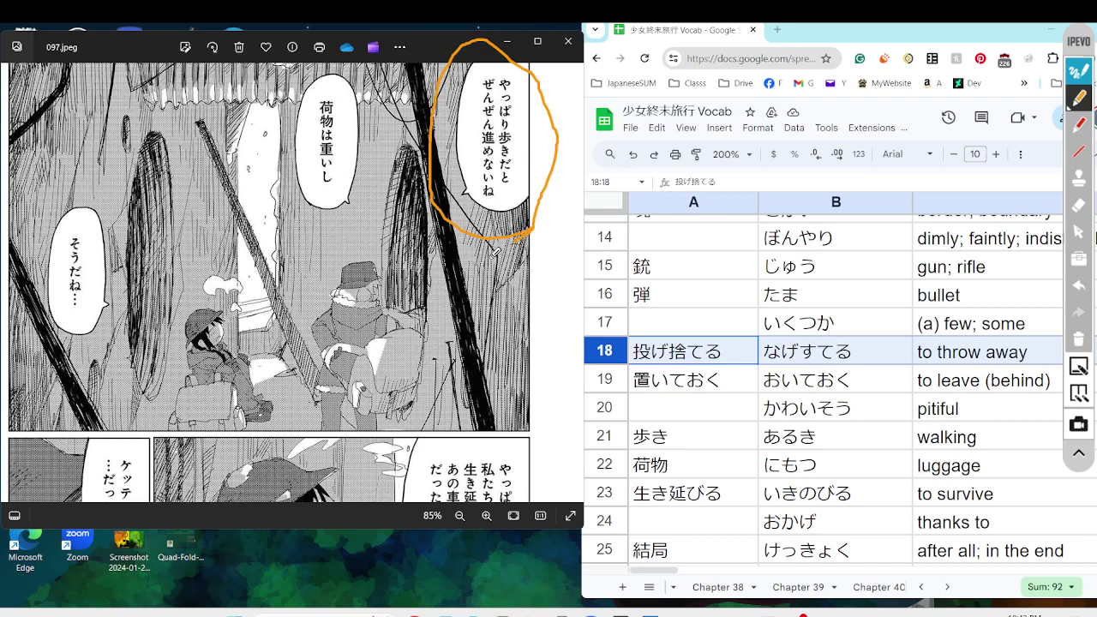
Mark 歩き and nearby bubble text in red, then clear all markings
click(1079, 125)
mouse_move(516, 131)
mouse_down()
mouse_move(518, 155)
mouse_move(504, 158)
mouse_move(492, 130)
mouse_move(518, 130)
mouse_up()
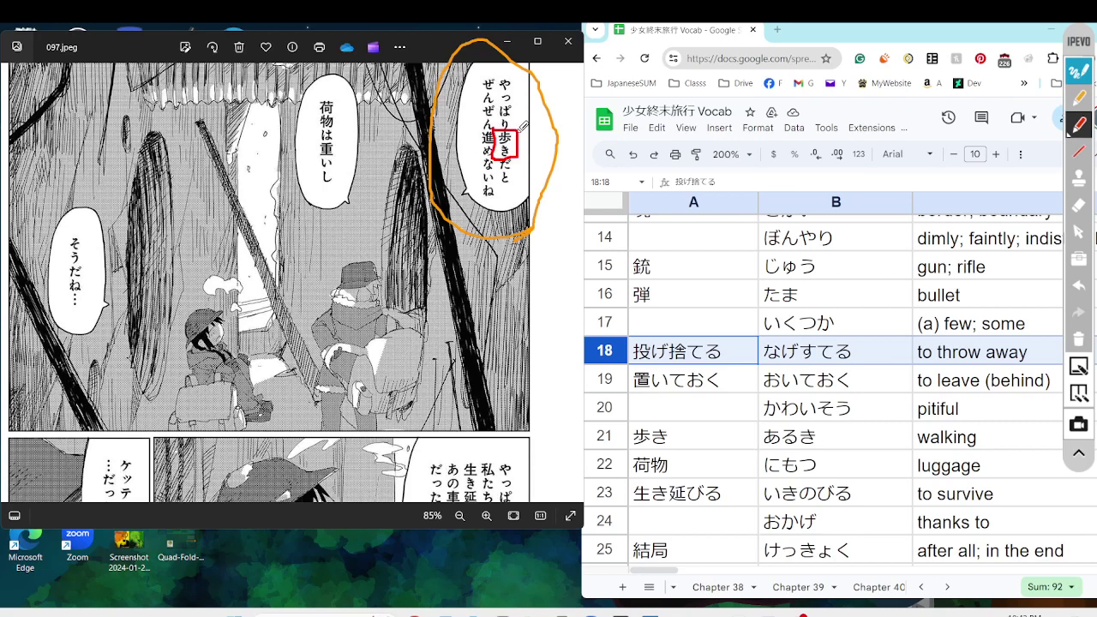
mouse_move(520, 158)
mouse_down()
mouse_move(518, 178)
mouse_move(496, 163)
mouse_up()
click(1082, 342)
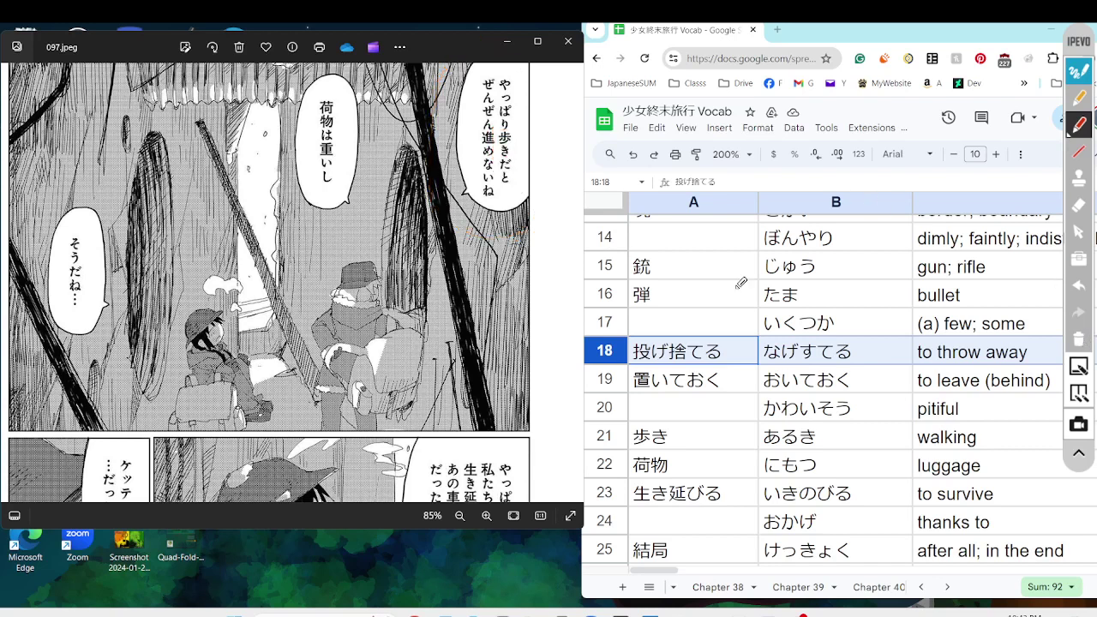
drag(516, 175, 520, 187)
click(1078, 342)
mouse_move(264, 144)
mouse_down()
mouse_move(261, 64)
mouse_move(312, 43)
mouse_move(344, 67)
mouse_up()
click(1079, 339)
click(1082, 235)
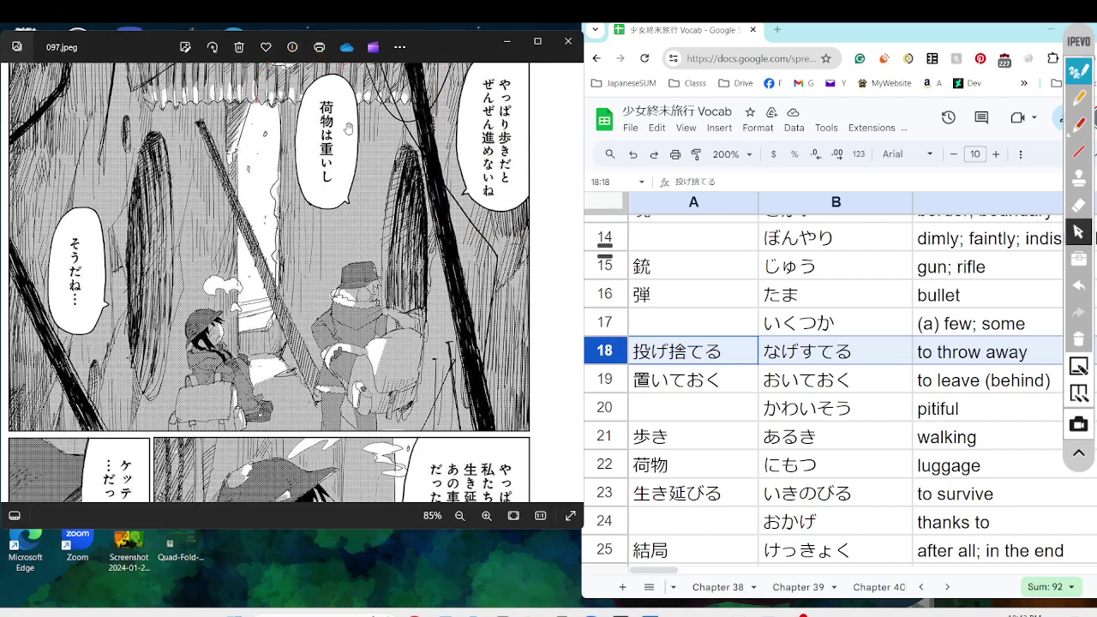
Mark 重いし in orange, then clear the orange markings
scroll(322, 263, down, 1)
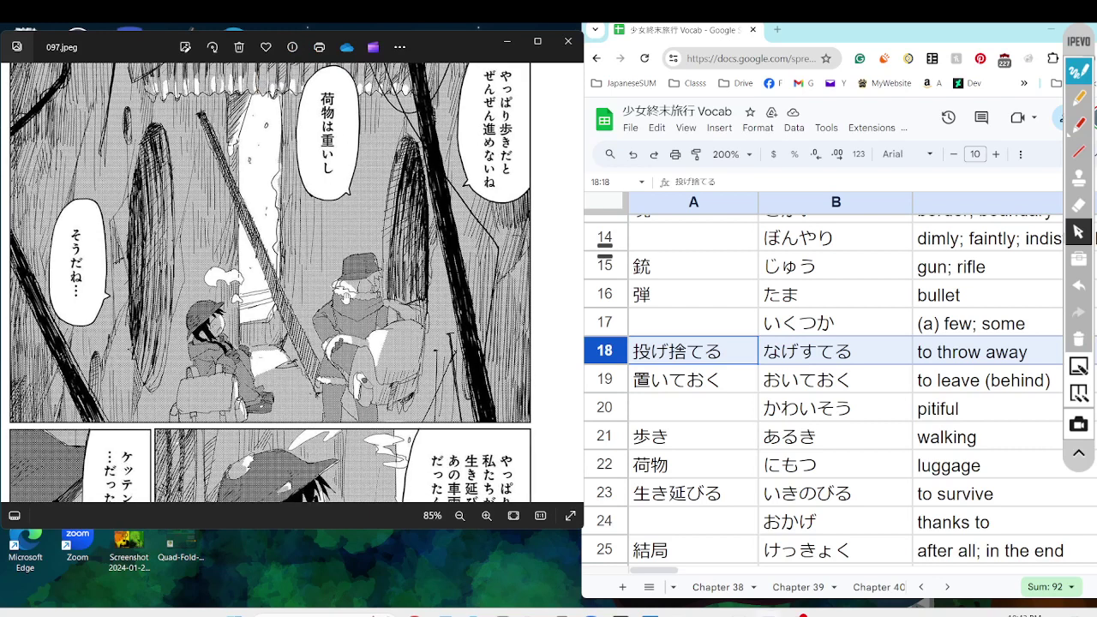
click(1082, 102)
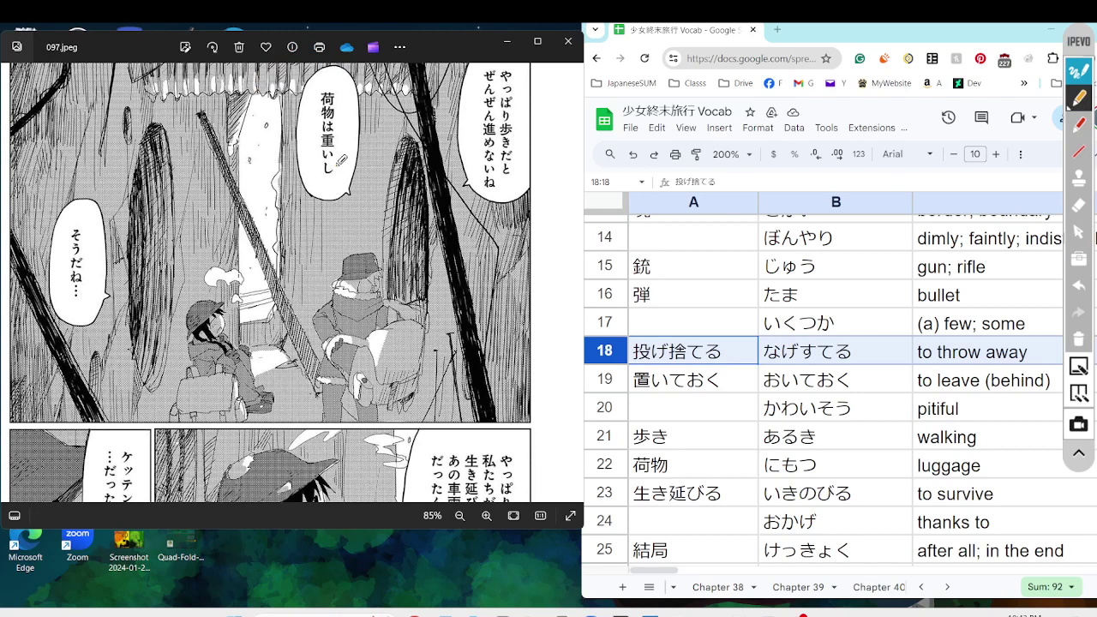
mouse_move(337, 163)
mouse_down()
mouse_move(322, 158)
mouse_move(329, 171)
mouse_up()
drag(326, 175, 408, 165)
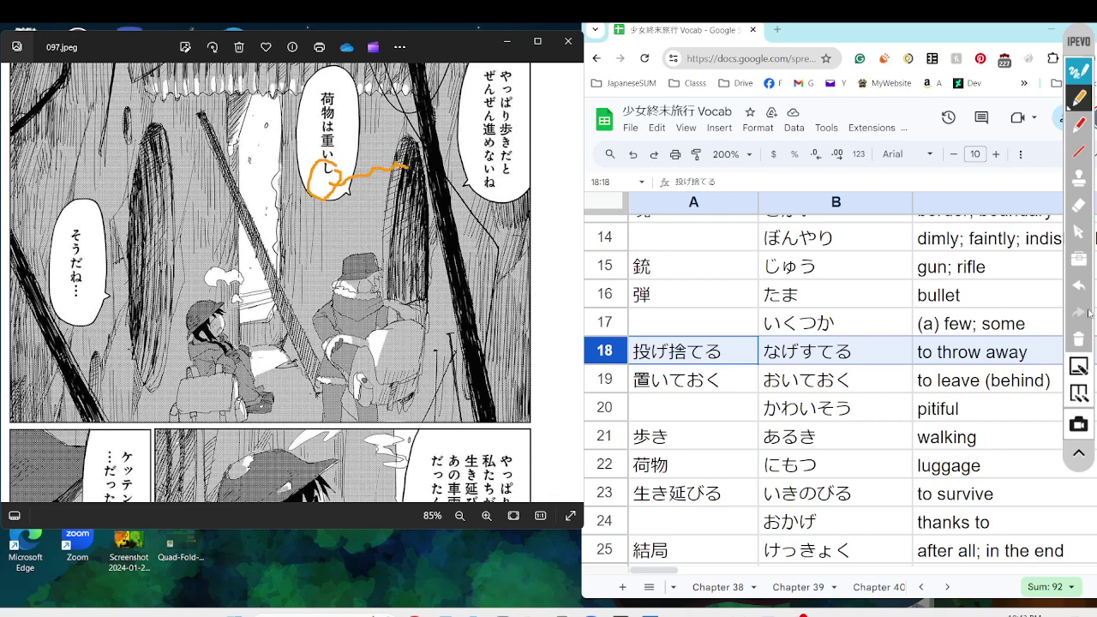
click(1080, 339)
click(1079, 232)
Bring the next panels into view and circle the やっぱり 私たちが今まで bubble in orange
drag(407, 334, 409, 26)
click(1079, 97)
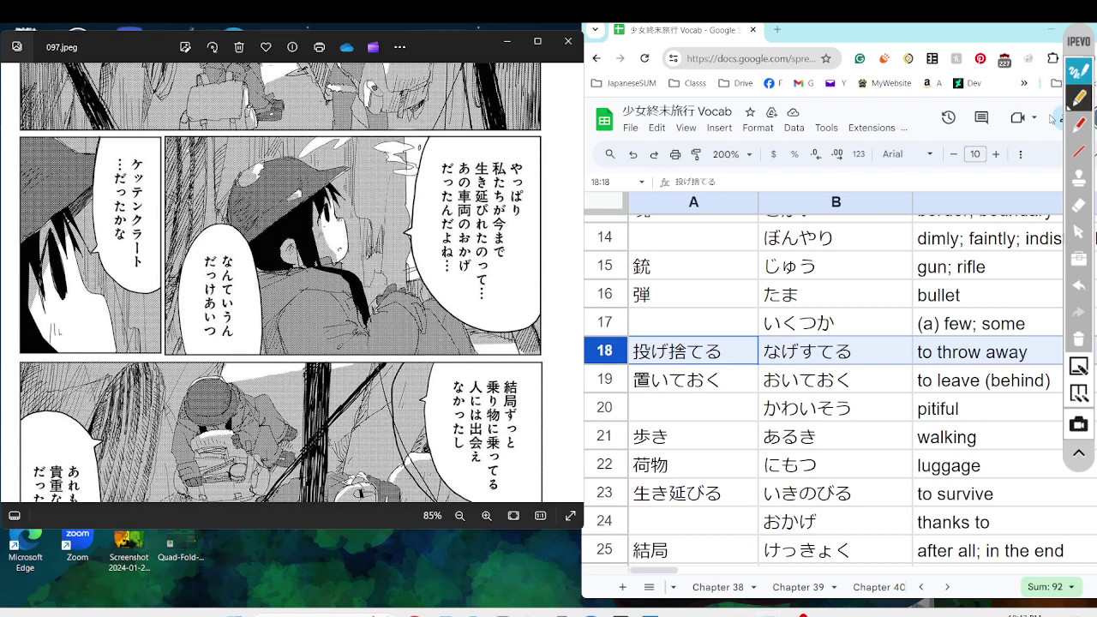
mouse_move(534, 140)
mouse_down()
mouse_move(420, 298)
mouse_move(591, 274)
mouse_move(529, 148)
mouse_up()
click(1081, 233)
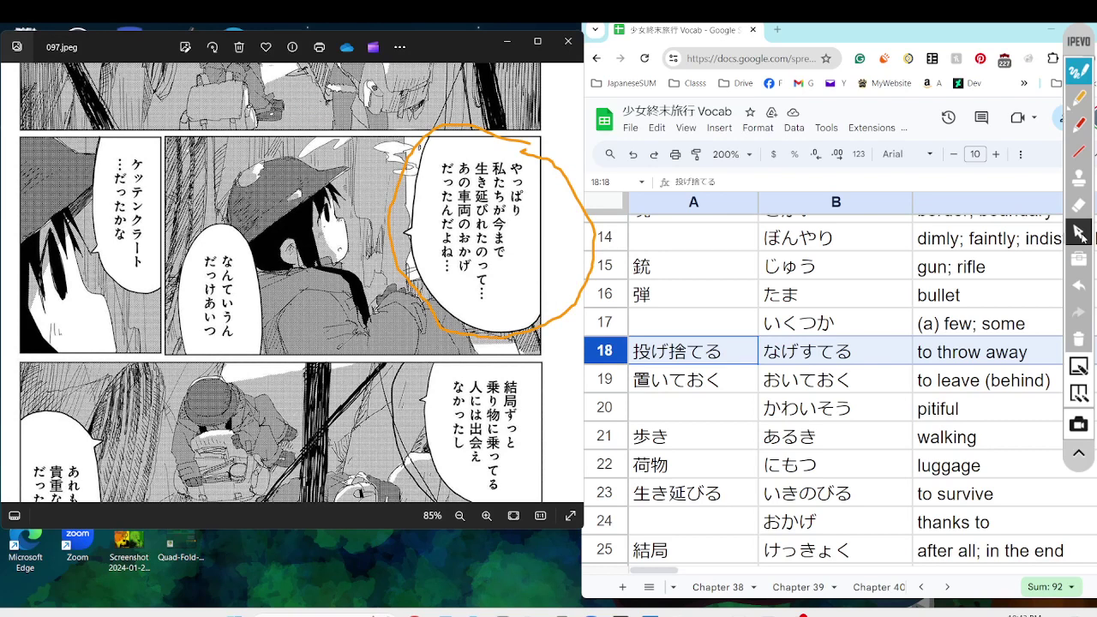
Select row 23, the 生き延びる (to survive) entry, in the vocab sheet
scroll(756, 421, down, 5)
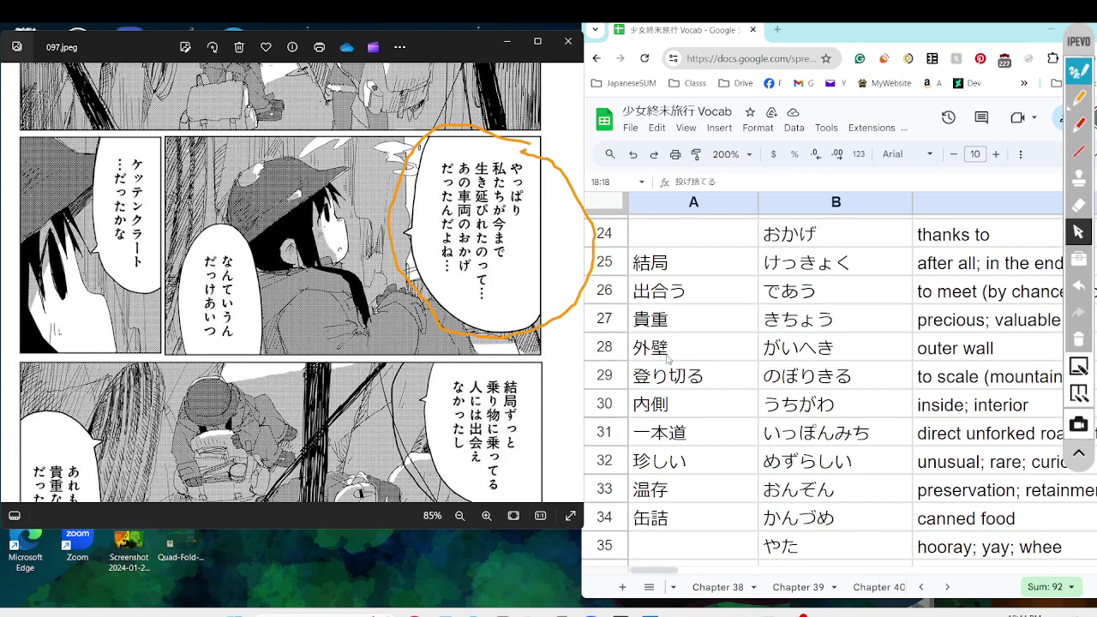
scroll(660, 289, up, 2)
click(613, 315)
scroll(682, 381, down, 1)
scroll(683, 381, down, 1)
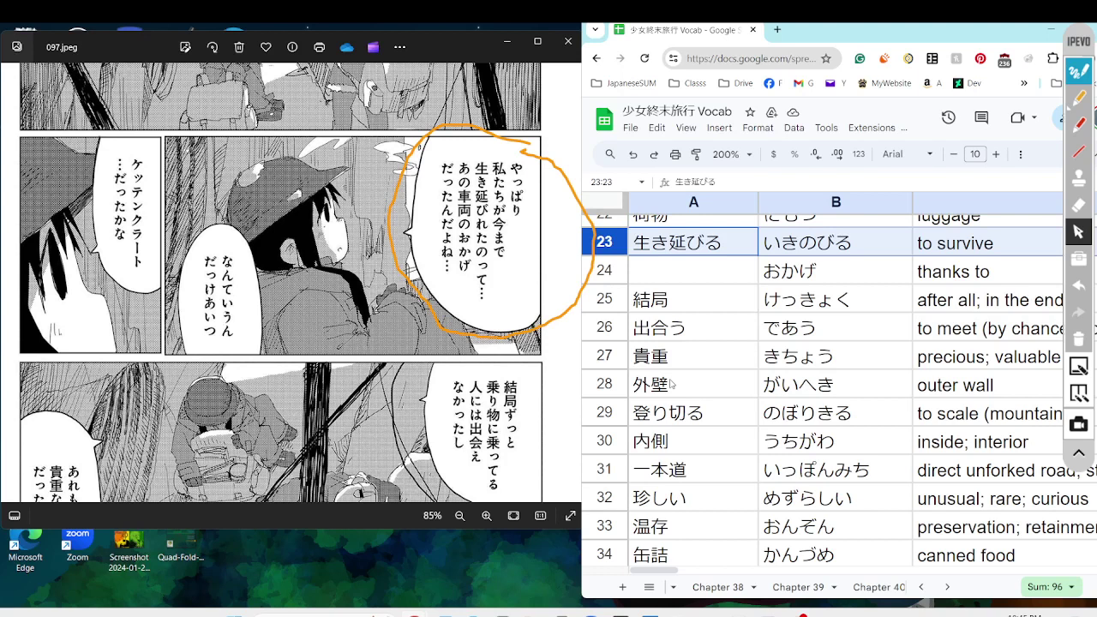
Erase the orange circle, then wipe a misplaced red loop around the middle character
click(1080, 341)
click(1085, 151)
click(1080, 127)
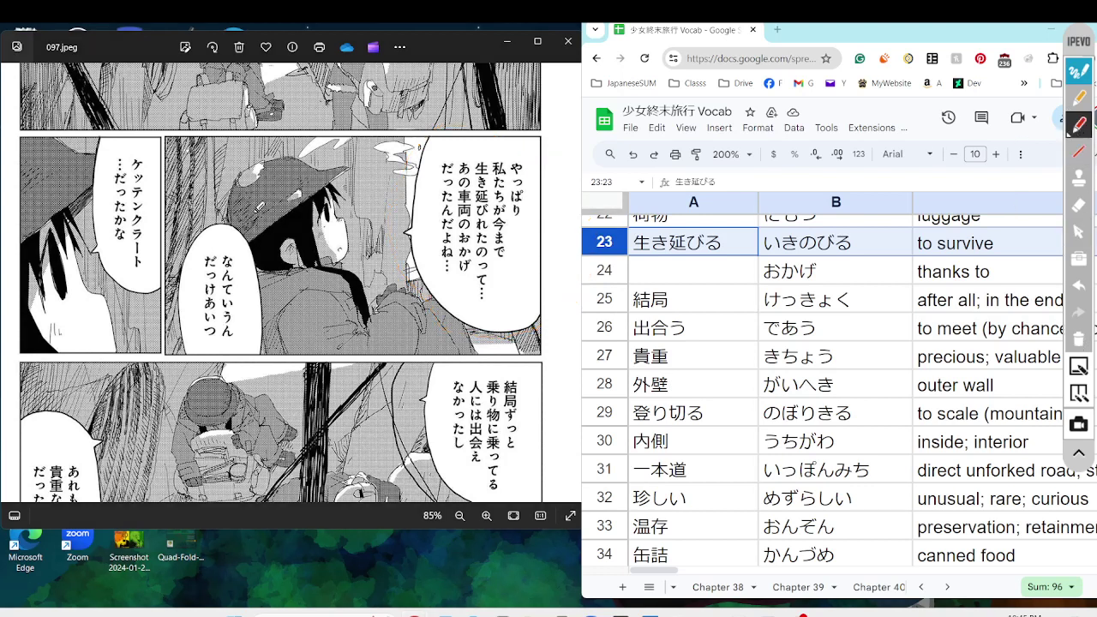
mouse_move(223, 186)
mouse_down()
mouse_move(341, 411)
mouse_move(14, 201)
mouse_move(230, 192)
mouse_up()
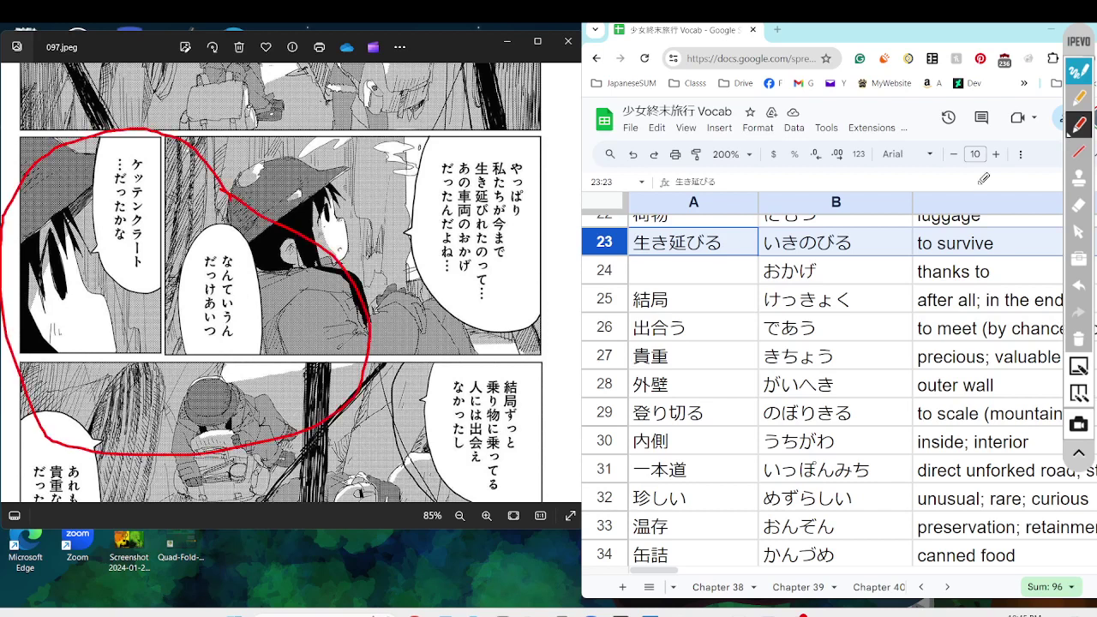
click(1079, 231)
scroll(467, 296, down, 2)
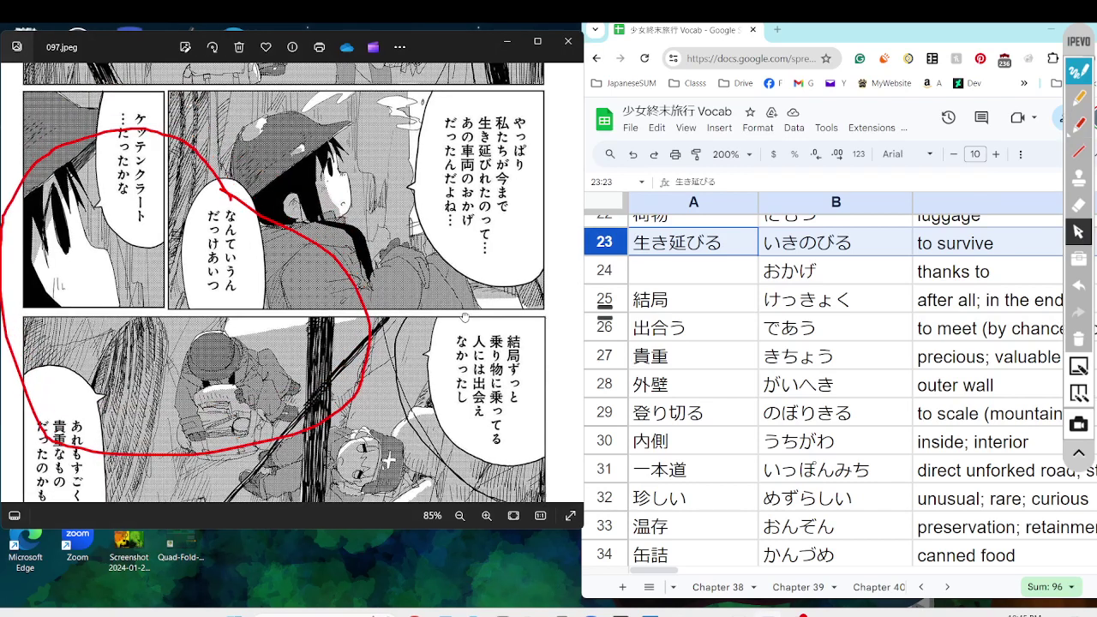
click(1080, 338)
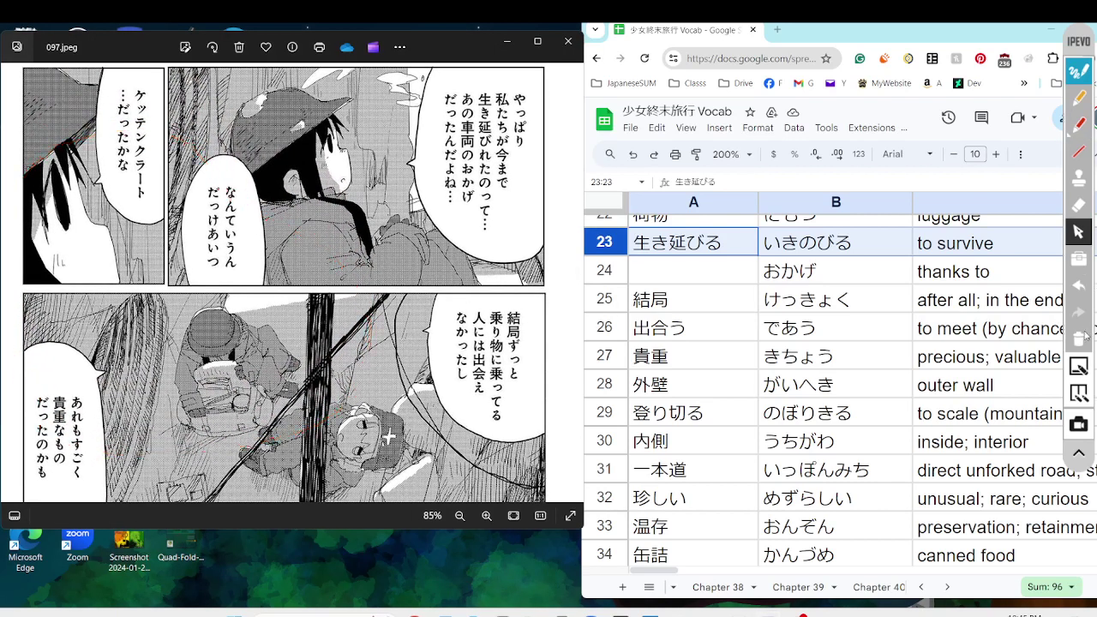
Circle the upper-left panels in red and draw a red arrow from the bubble to the speaker
click(1079, 125)
mouse_move(195, 111)
mouse_down()
mouse_move(180, 312)
mouse_move(36, 51)
mouse_move(225, 76)
mouse_move(224, 153)
mouse_up()
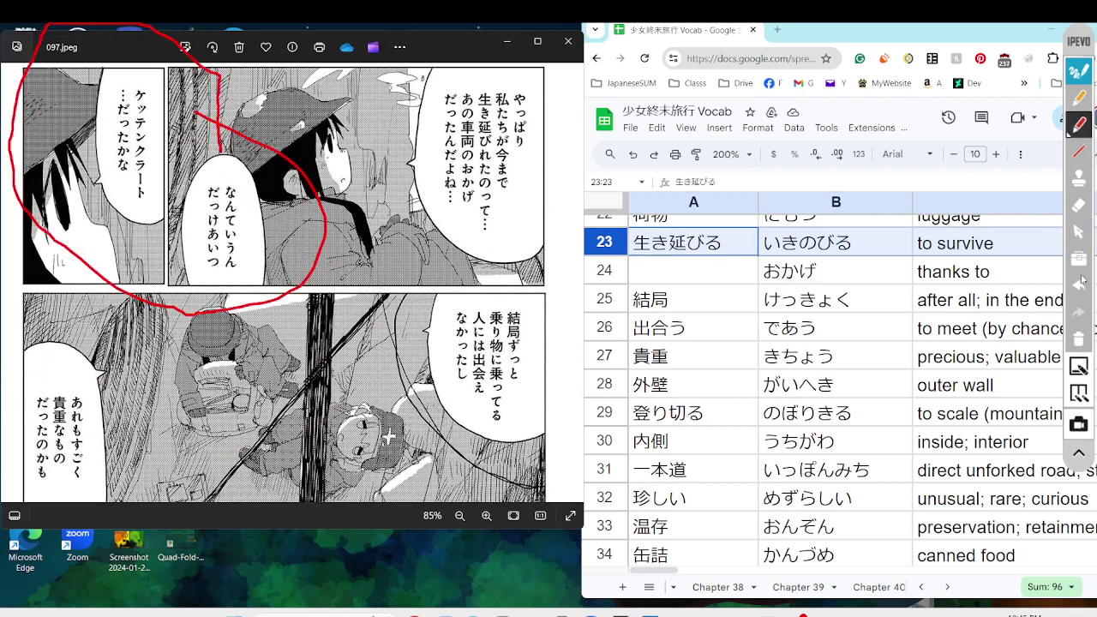
click(1079, 232)
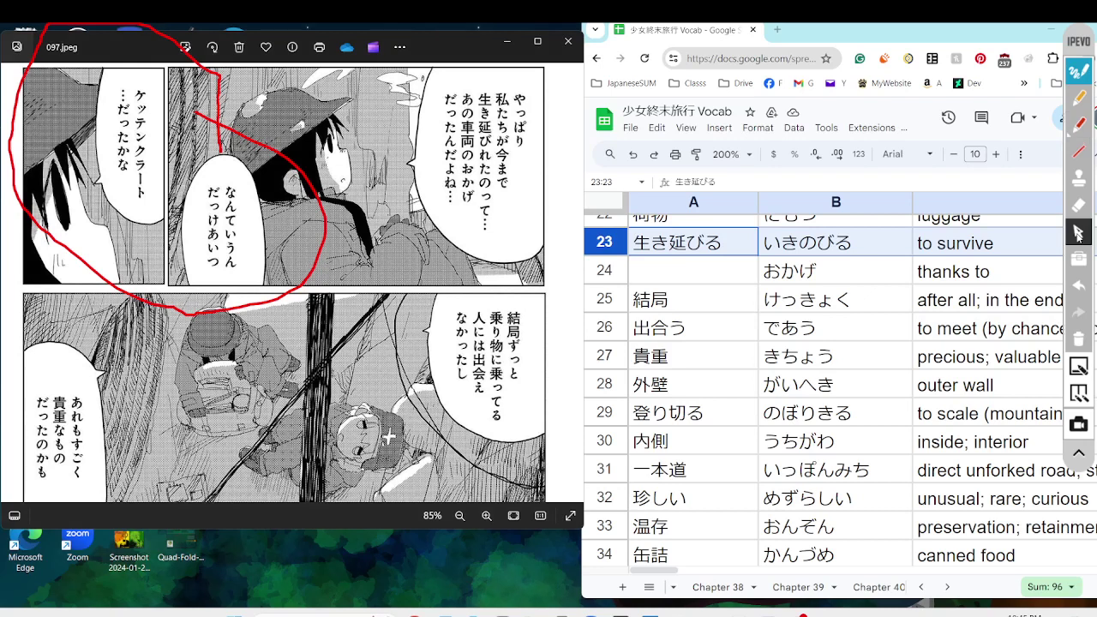
click(1078, 128)
mouse_move(457, 124)
mouse_down()
mouse_move(458, 153)
mouse_move(412, 152)
mouse_move(307, 189)
mouse_up()
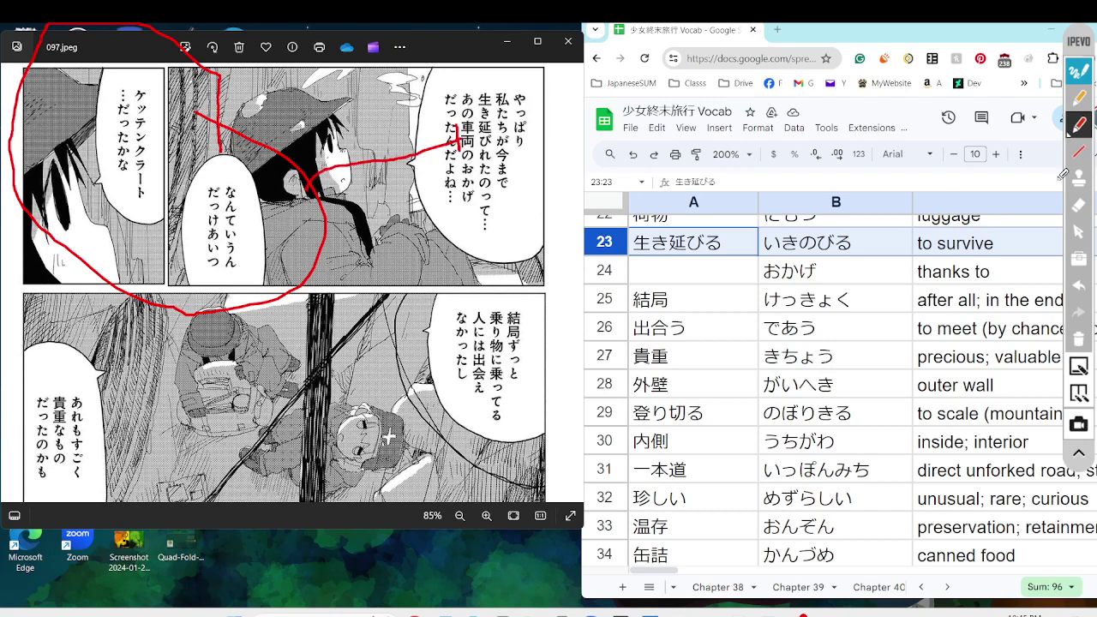
click(1078, 232)
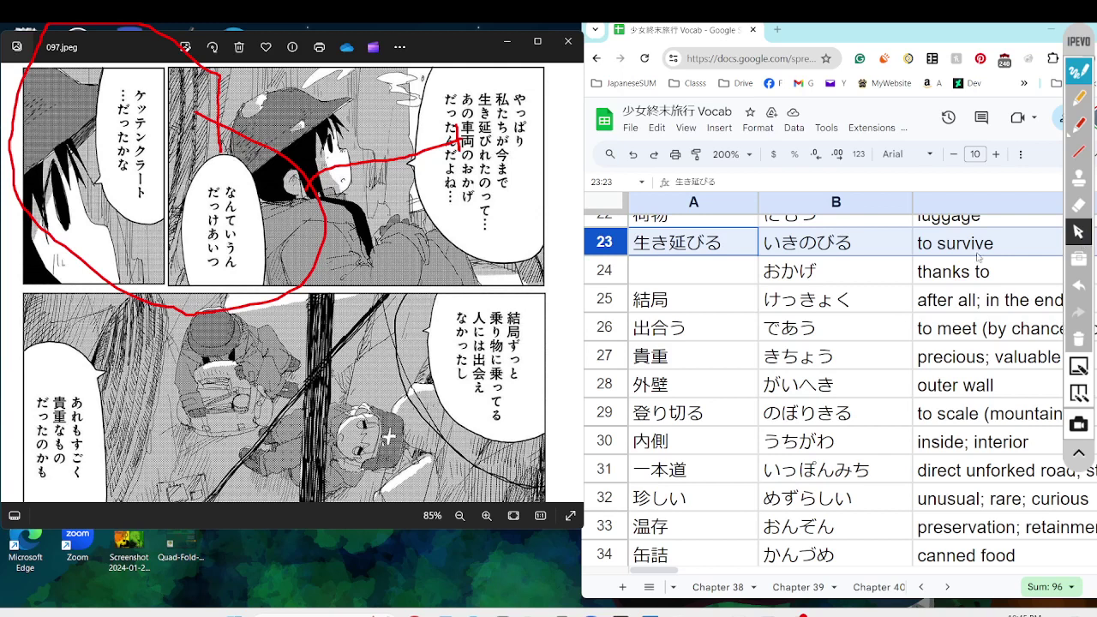
Bracket だっけ in the bubble text in red, undoing one stray line
click(1081, 124)
click(204, 229)
drag(204, 228, 210, 183)
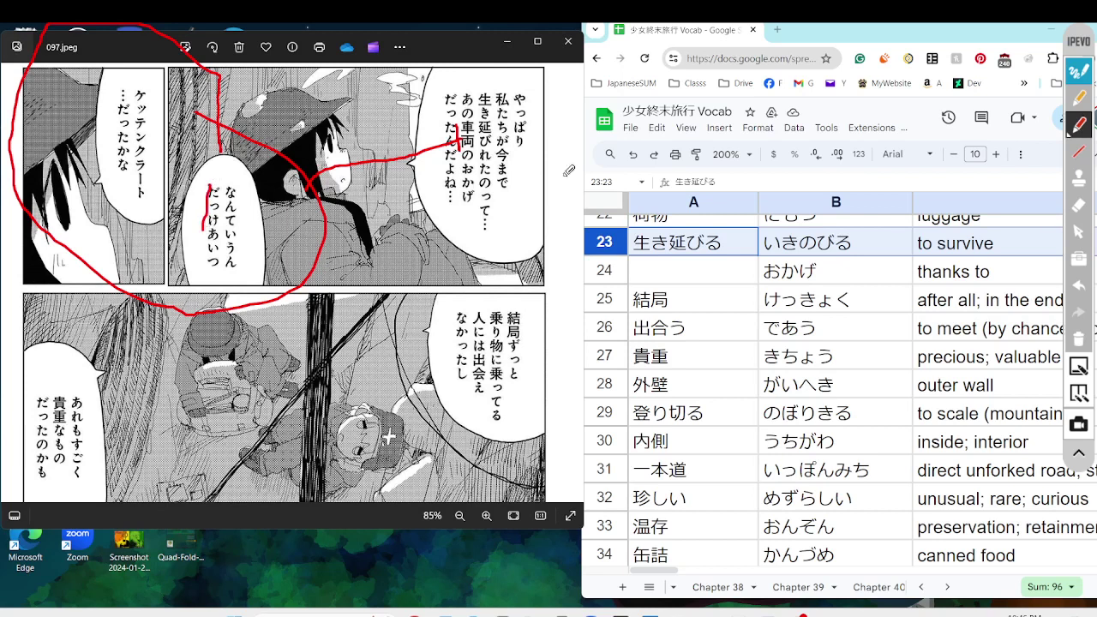
click(1079, 286)
drag(202, 226, 210, 183)
drag(200, 225, 205, 232)
click(1082, 243)
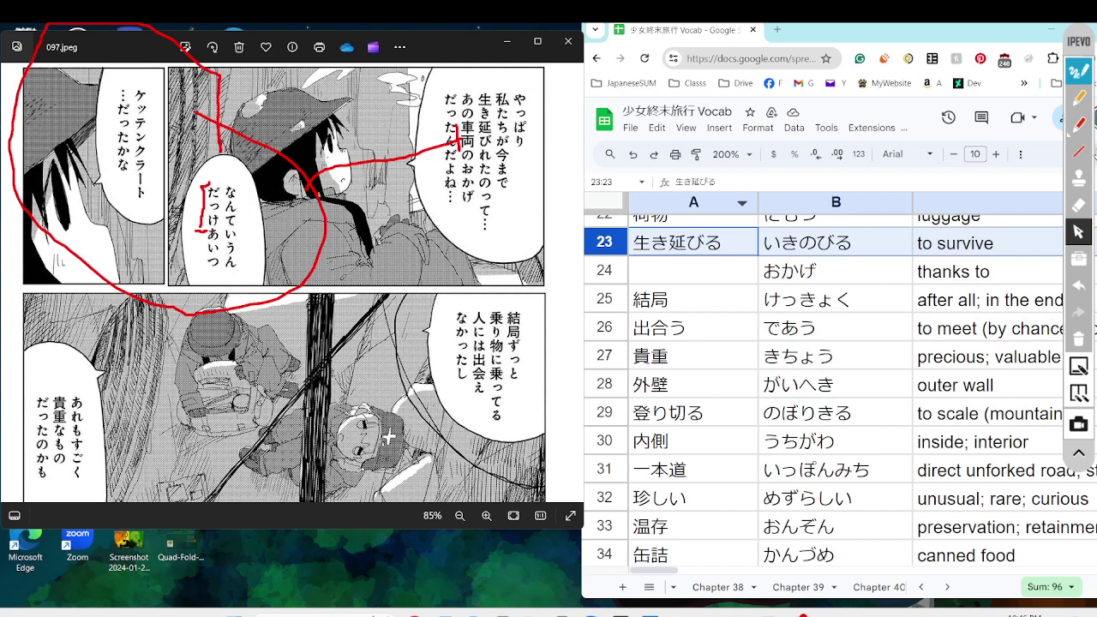
Add a red check mark, circle the ケッテンクラート bubble, then erase all red ink
click(1077, 128)
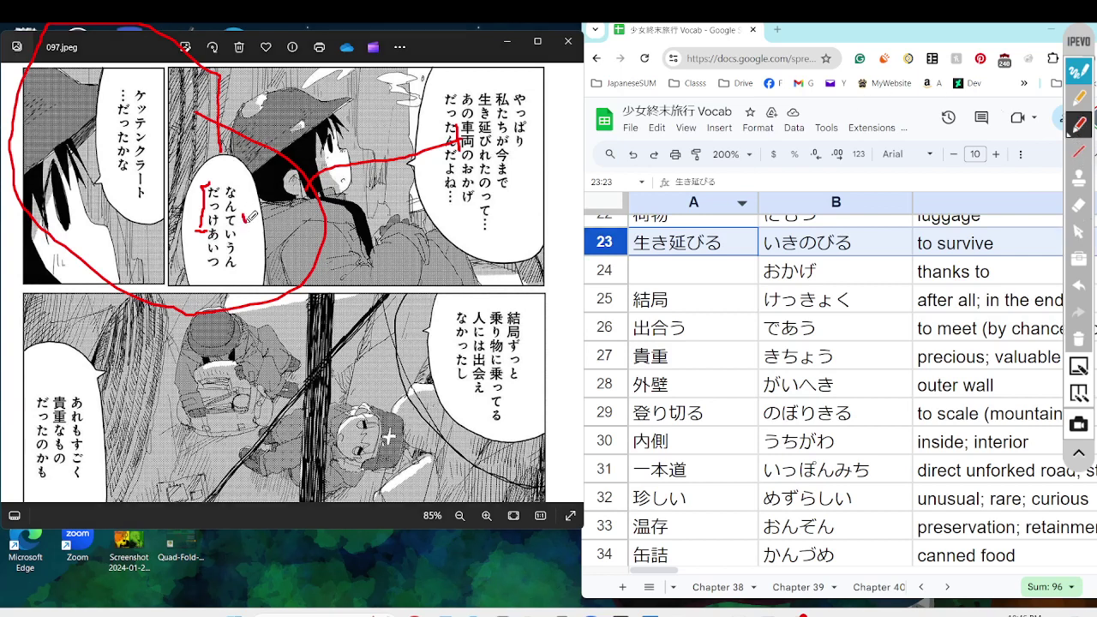
mouse_move(245, 215)
mouse_down()
mouse_move(248, 231)
mouse_move(262, 223)
mouse_up()
mouse_move(104, 89)
mouse_down()
mouse_move(112, 79)
mouse_move(199, 257)
mouse_move(86, 74)
mouse_up()
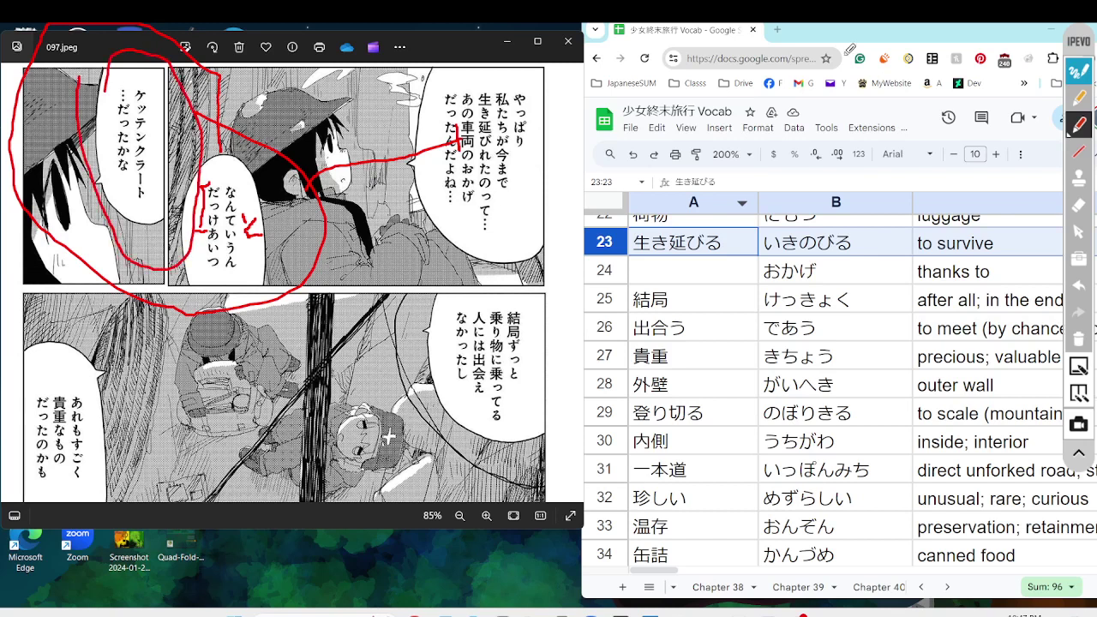
click(1080, 236)
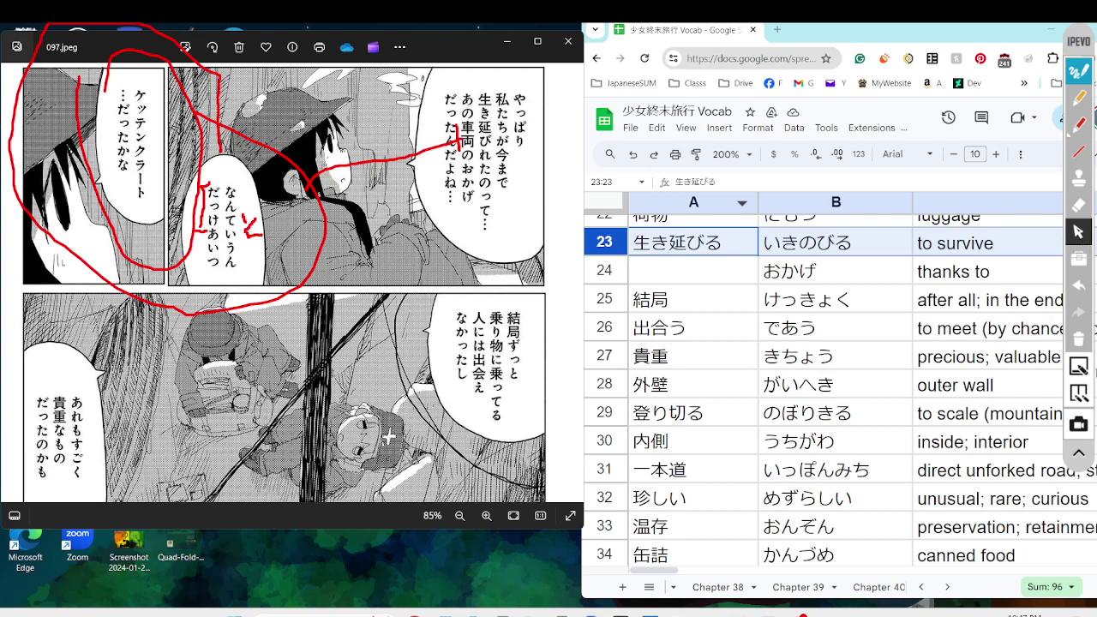
click(1079, 337)
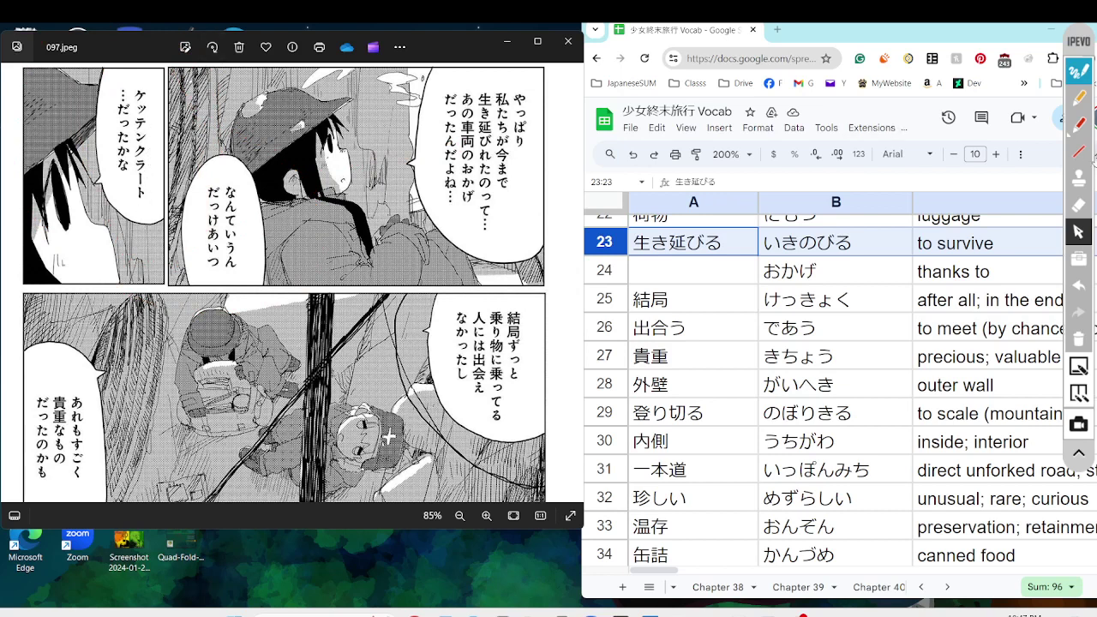
Search Google for ケッテンクラート in a new tab, converting the typed reading to katakana
click(777, 29)
text(kettenk)
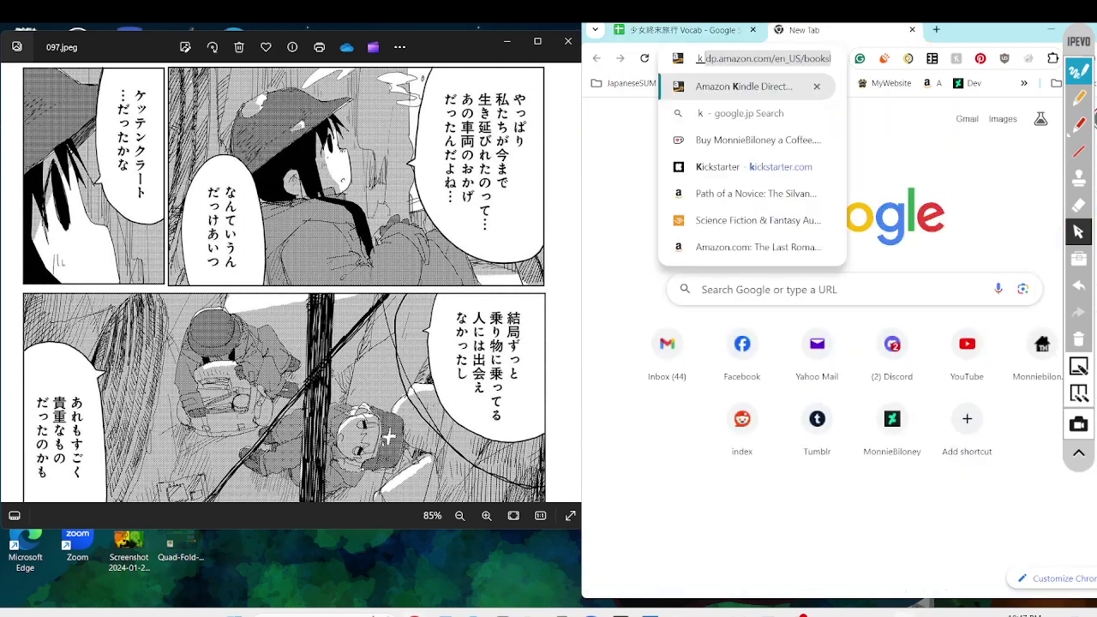
text(ura-do)
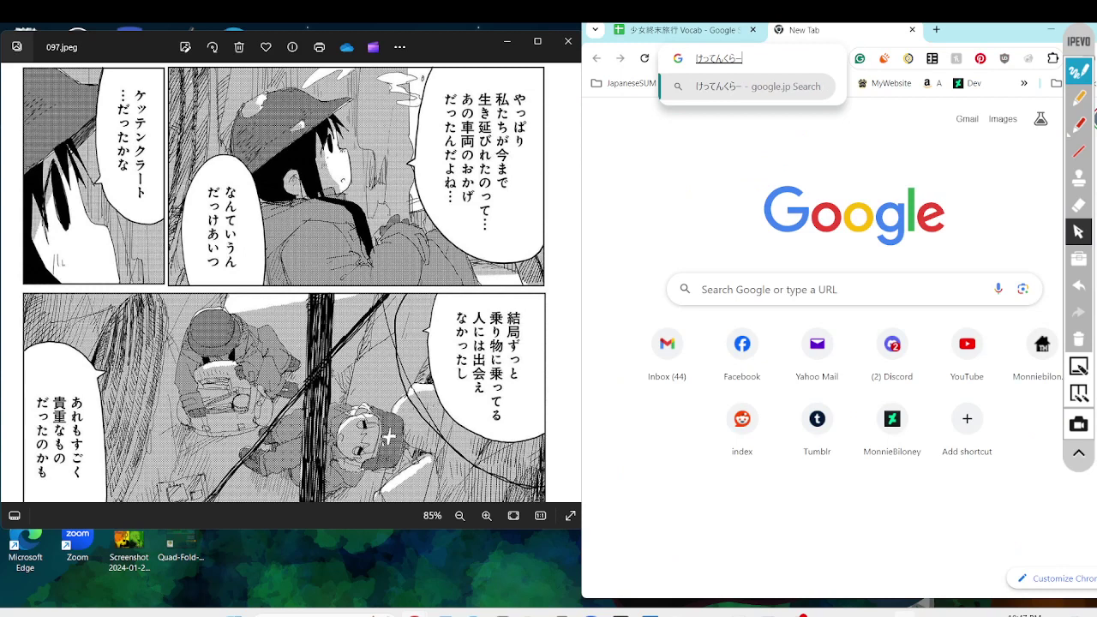
key(space)
key(Return)
key(Return)
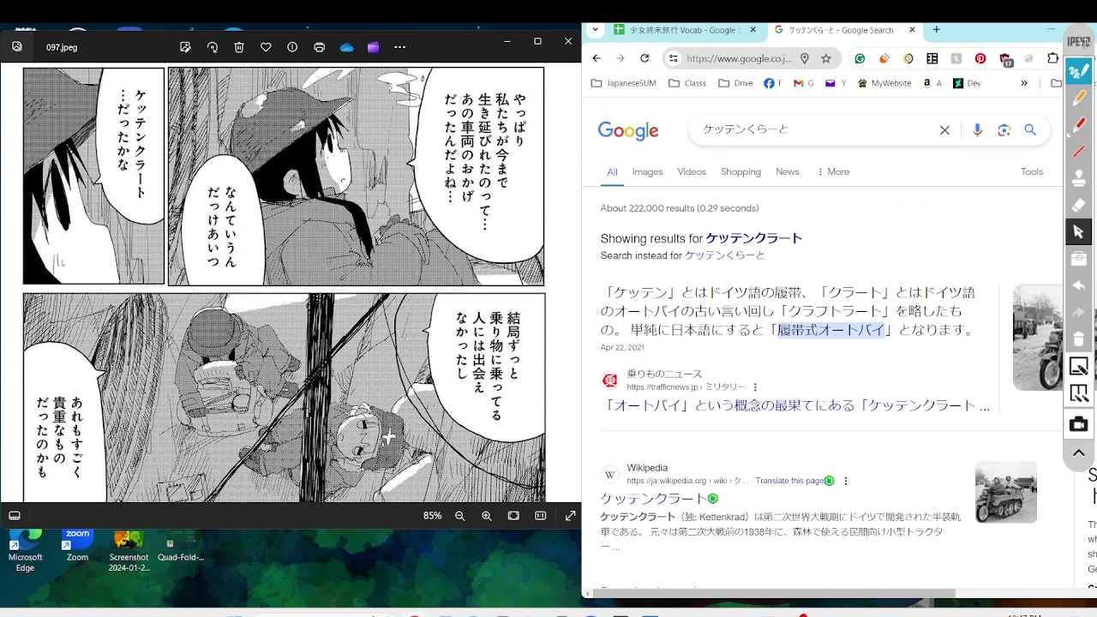
Enlarge the Wikipedia photo, underline ケッテンクラート and circle the front wheel in red
mouse_move(1079, 41)
mouse_down()
mouse_move(830, 89)
mouse_move(807, 83)
mouse_up()
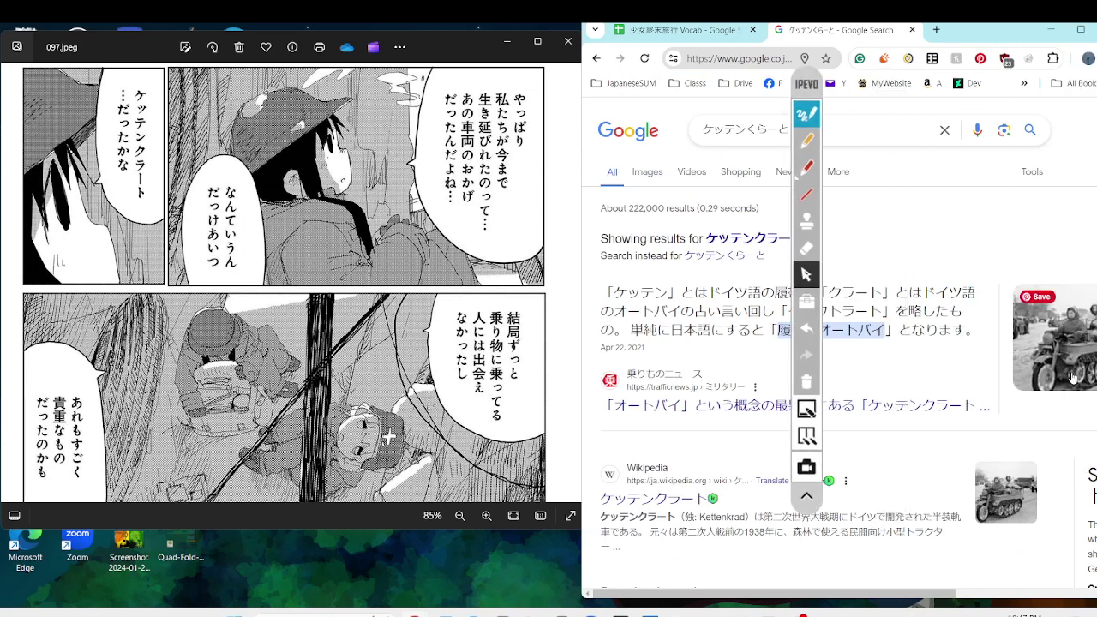
click(1050, 339)
click(806, 168)
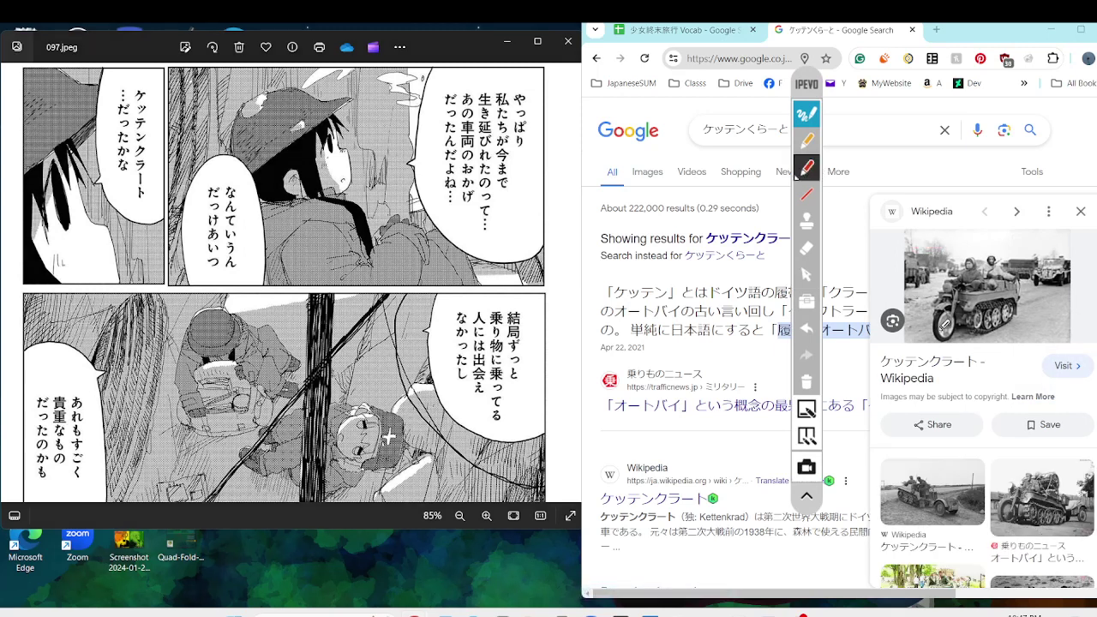
drag(884, 374, 965, 371)
mouse_move(953, 301)
mouse_down()
mouse_move(928, 339)
mouse_move(960, 300)
mouse_move(1026, 305)
mouse_move(967, 328)
mouse_move(1045, 305)
mouse_move(1003, 331)
mouse_up()
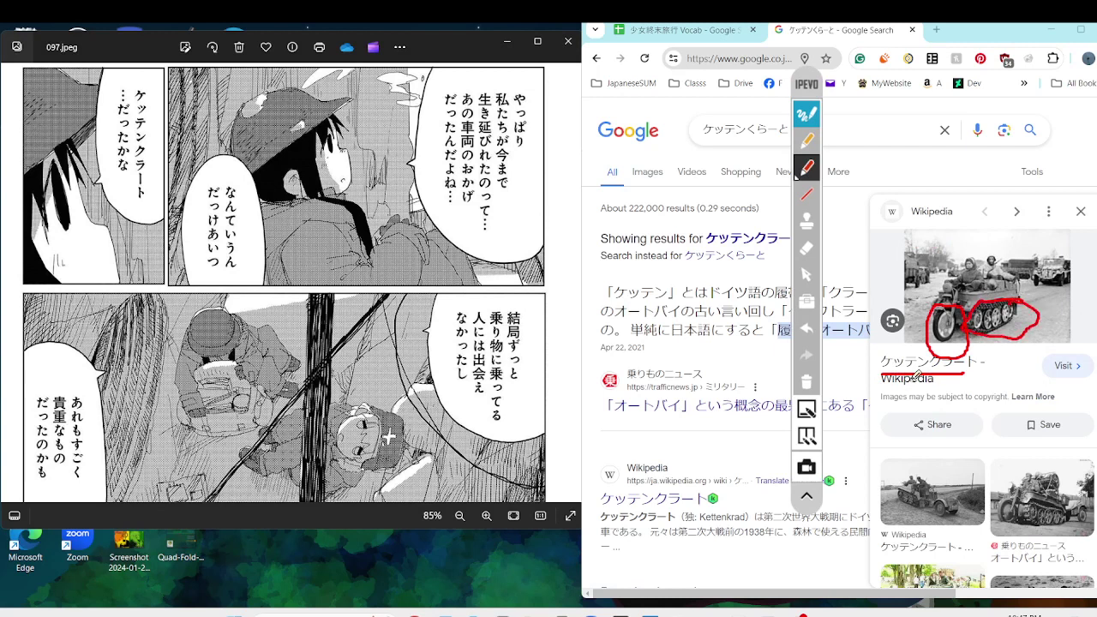
click(806, 275)
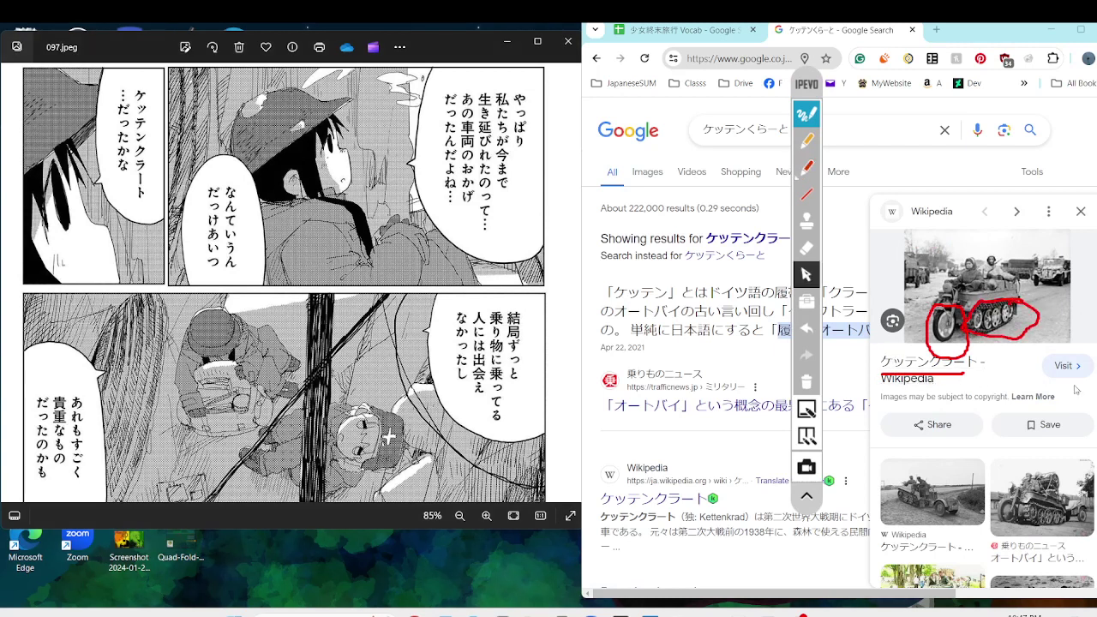
Return to the Vocab sheet, clear the leftover red ink, and scroll the manga page down
click(673, 27)
click(810, 383)
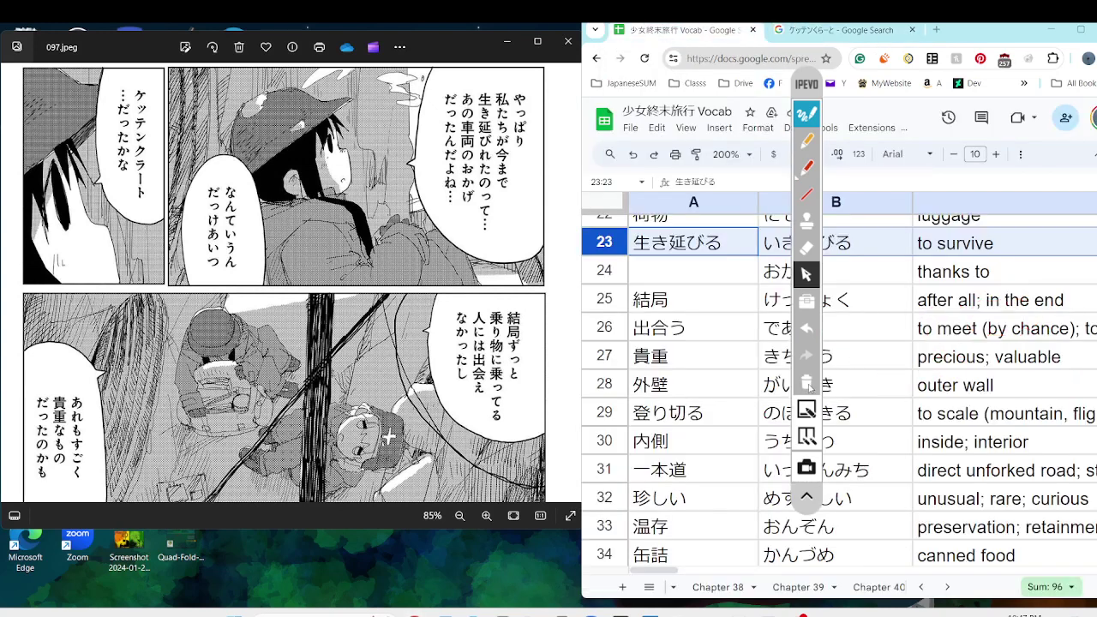
scroll(274, 372, down, 3)
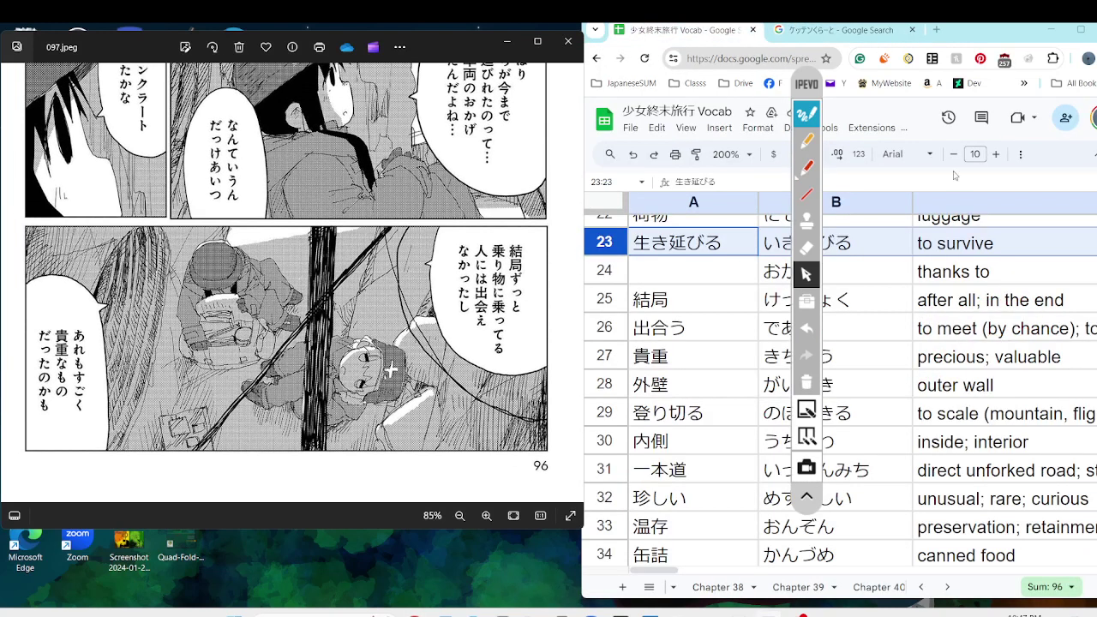
Circle the bottom panel's 結局ずっと乗り物に乗ってる and あれもすごく貴重なもの bubbles in orange
click(808, 141)
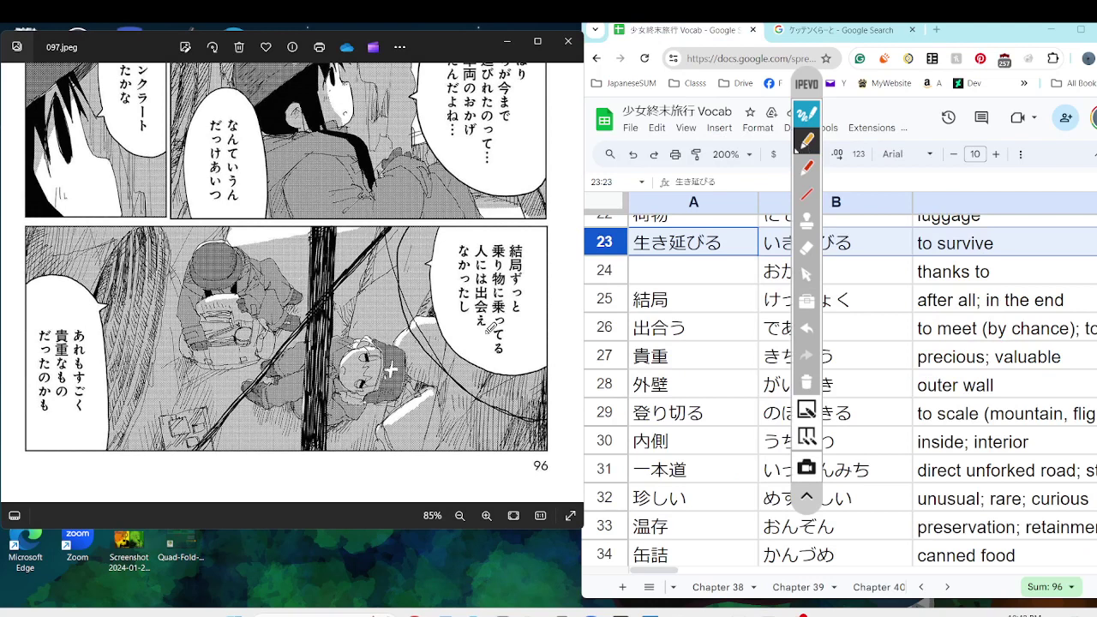
mouse_move(403, 264)
mouse_down()
mouse_move(583, 309)
mouse_move(300, 420)
mouse_move(6, 359)
mouse_move(181, 272)
mouse_move(386, 199)
mouse_up()
drag(454, 302, 457, 322)
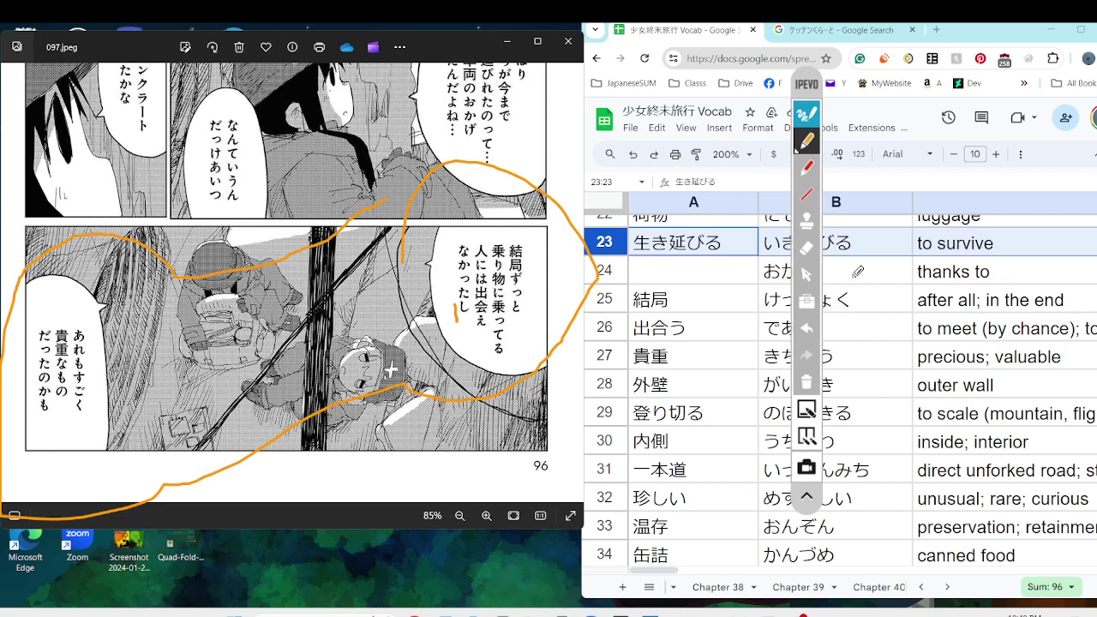
Leave drawing mode and move the IPEVO toolbar aside
click(810, 278)
mouse_move(807, 79)
mouse_down()
mouse_move(656, 130)
mouse_move(584, 127)
mouse_move(1082, 128)
mouse_move(1075, 109)
mouse_up()
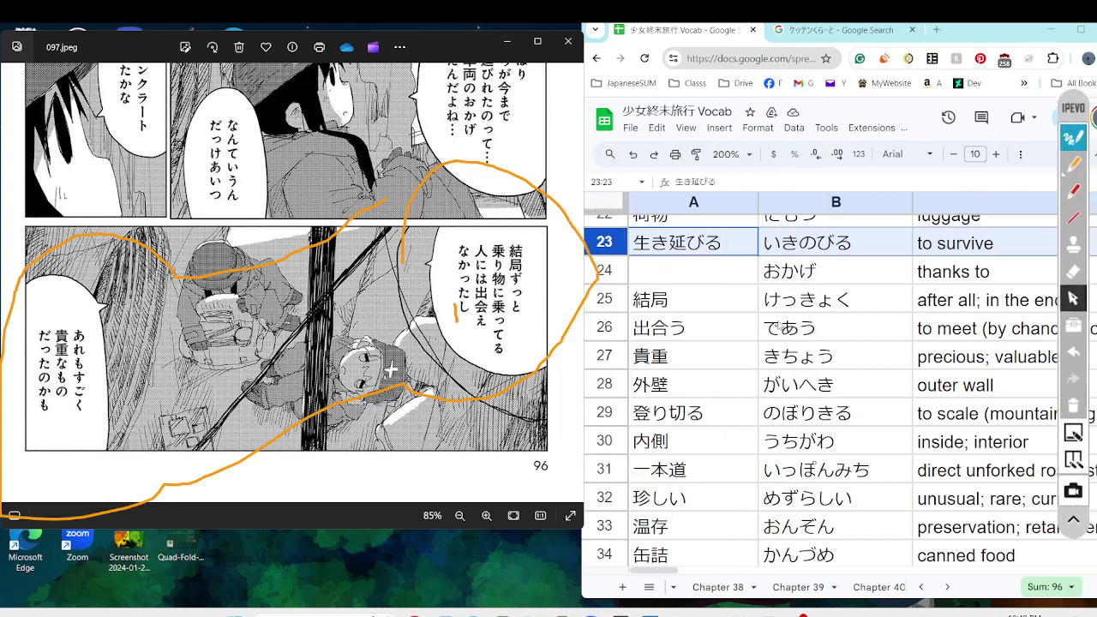
scroll(780, 326, down, 1)
Select the 結局 through 貴重 rows, then read row 26's 出合う meaning, 'to meet (by chance); to come across'
click(618, 268)
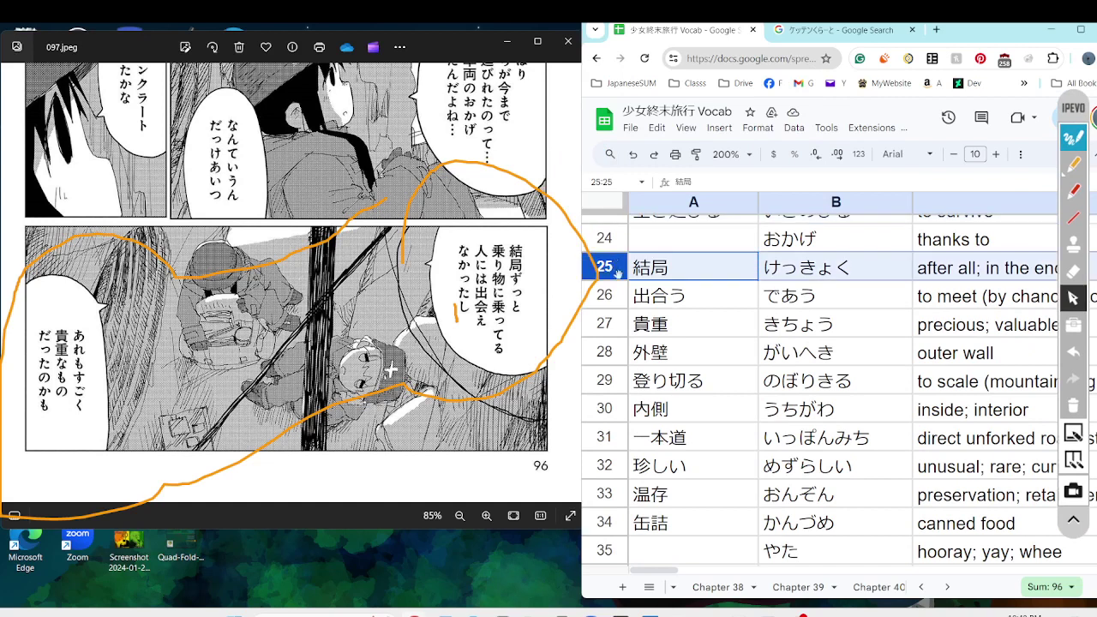
shift+click(613, 326)
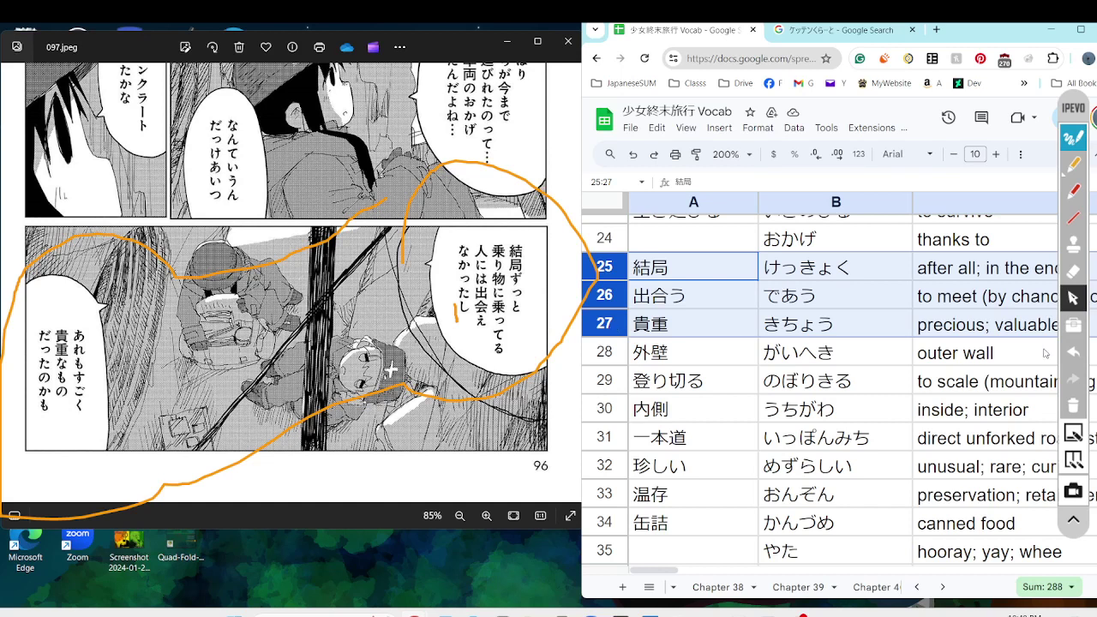
click(1004, 309)
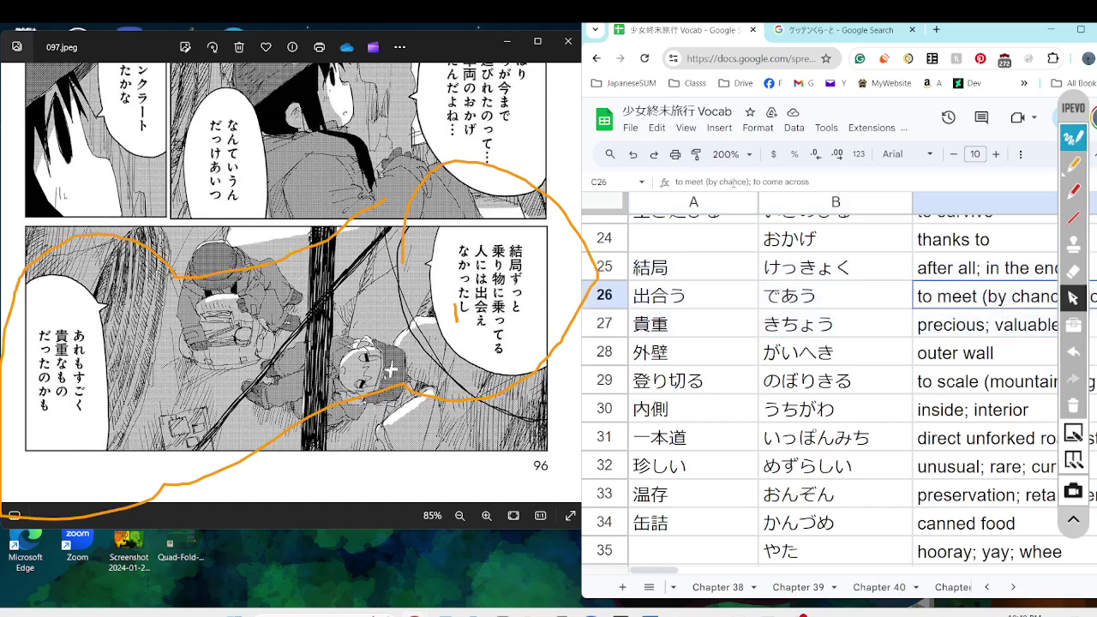
Select the entire row 26 for 出合う from its row header
click(598, 296)
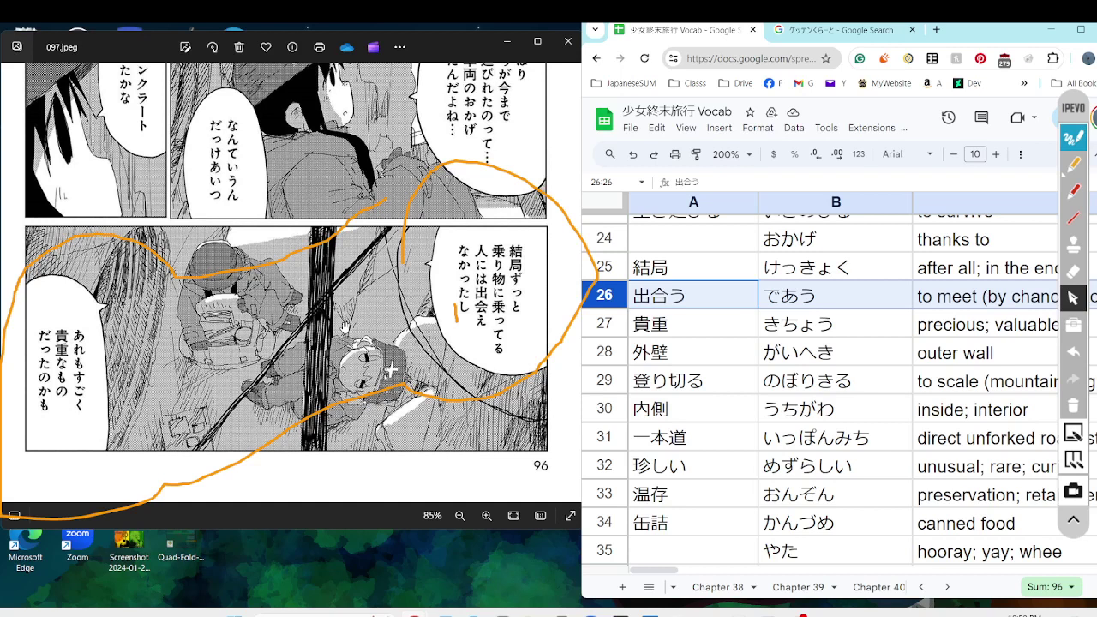
Draw and erase a mark beside 結局ずっと, then circle that bubble and a word inside it in orange
click(1074, 163)
drag(517, 308, 517, 239)
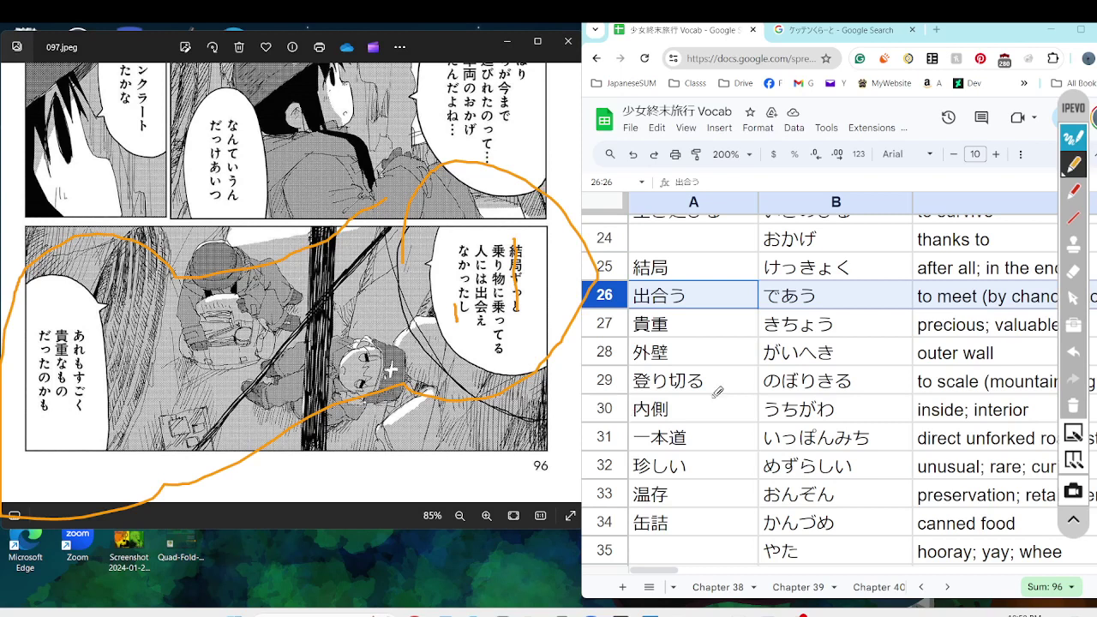
click(1073, 271)
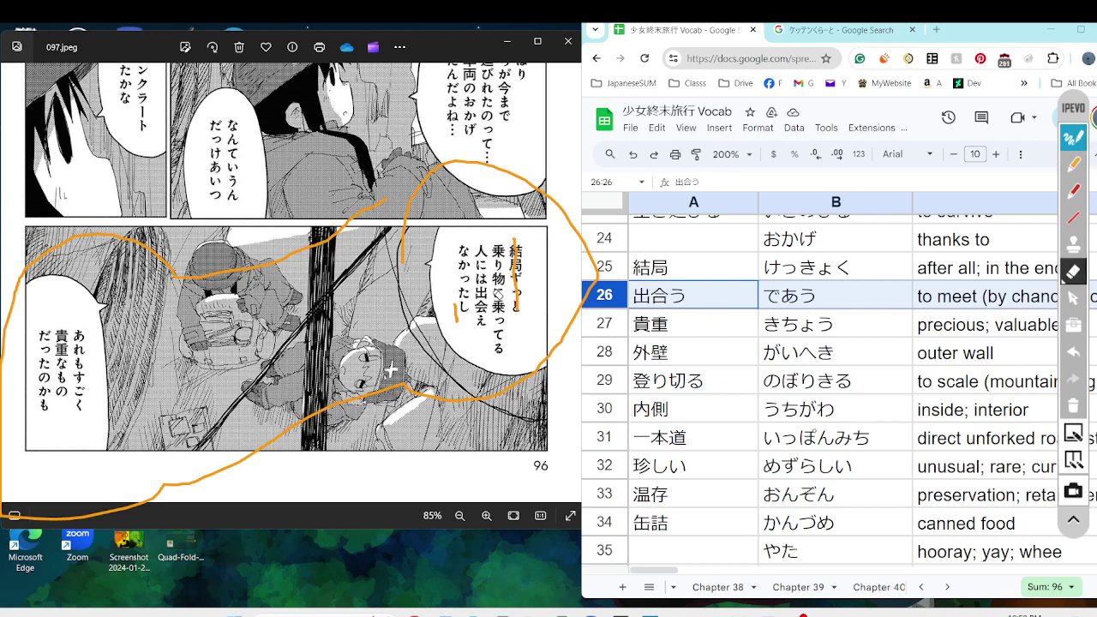
mouse_move(513, 304)
mouse_down()
mouse_move(515, 245)
mouse_move(510, 276)
mouse_up()
click(1073, 165)
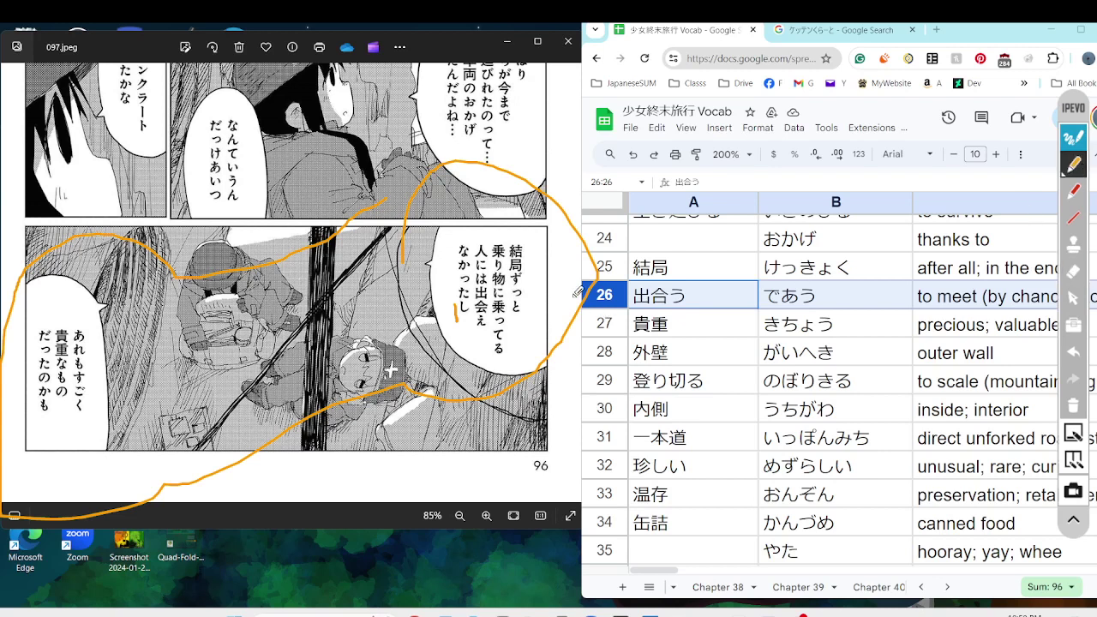
mouse_move(515, 236)
mouse_down()
mouse_move(513, 280)
mouse_move(543, 204)
mouse_up()
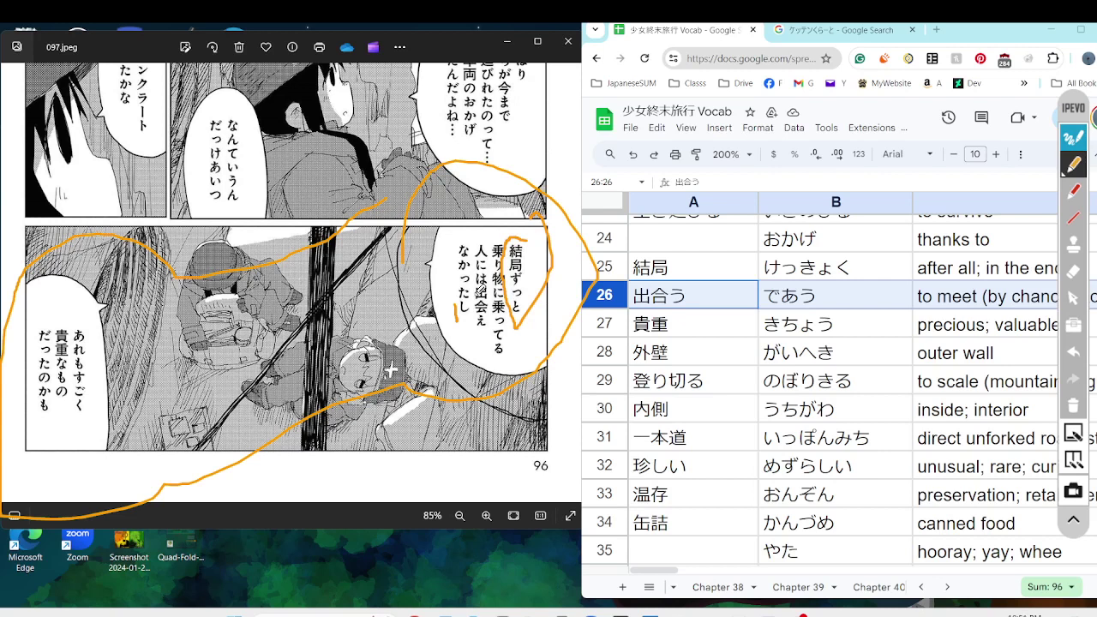
drag(470, 300, 468, 336)
Clear the page's annotations and advance from 097.jpeg to 098.jpeg
click(1071, 411)
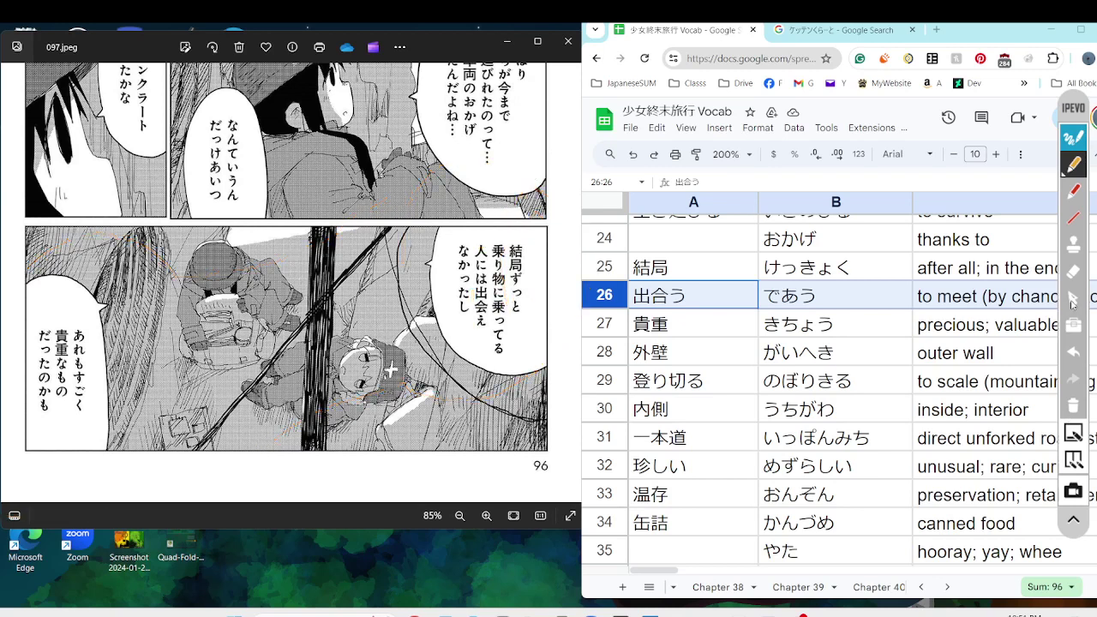
click(1073, 298)
scroll(247, 415, down, 3)
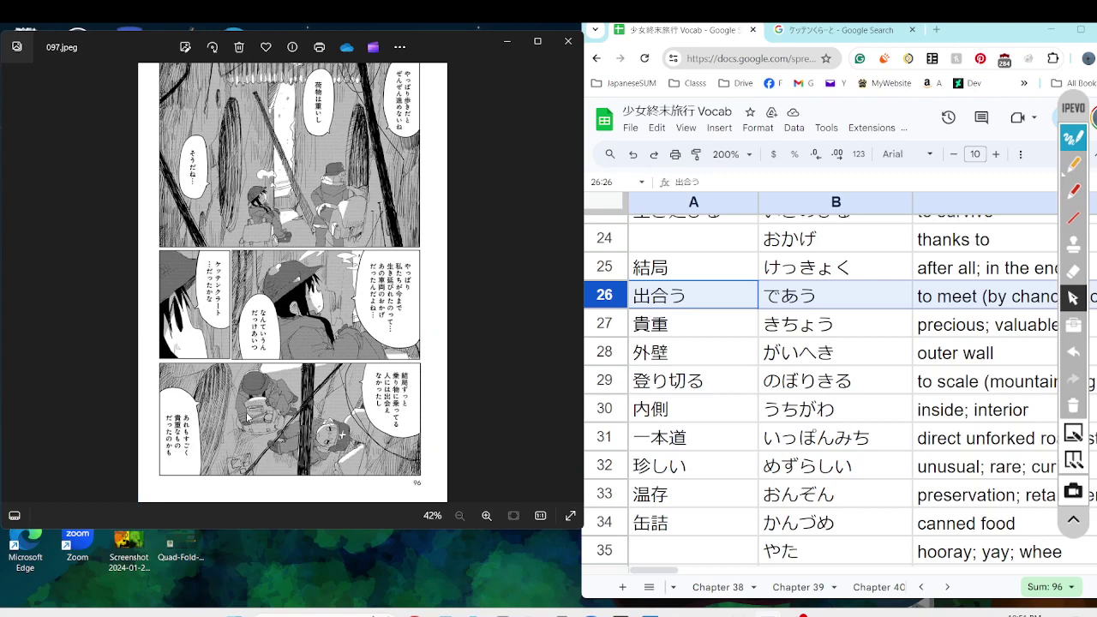
key(Right)
scroll(212, 370, up, 3)
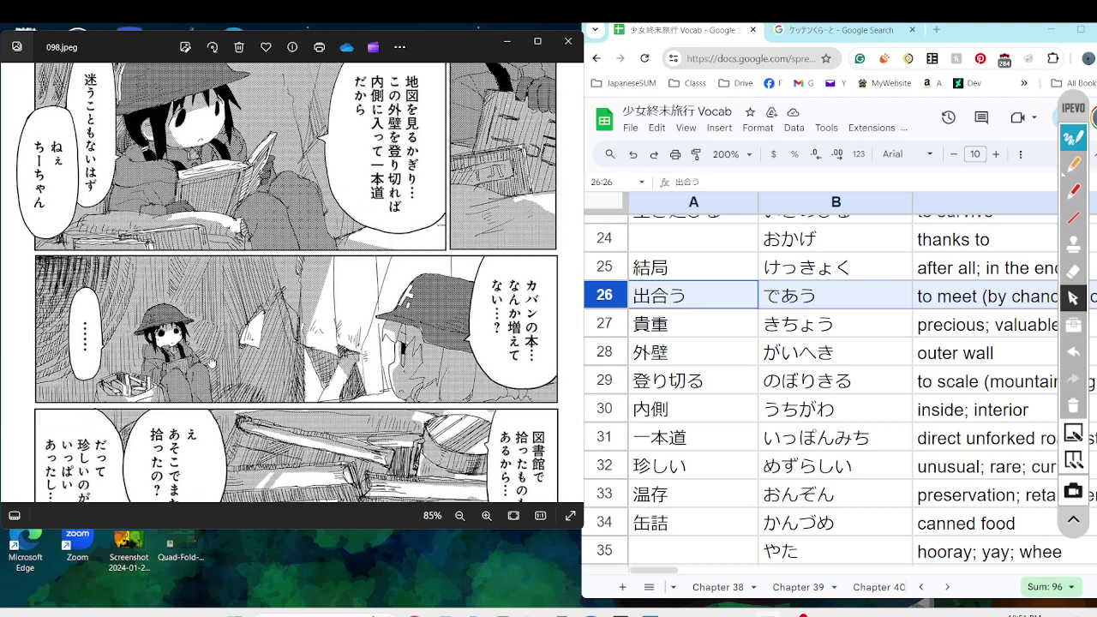
Circle the top panel's 地図を見るかぎり and 迷うこともないはず bubbles in orange
click(1074, 164)
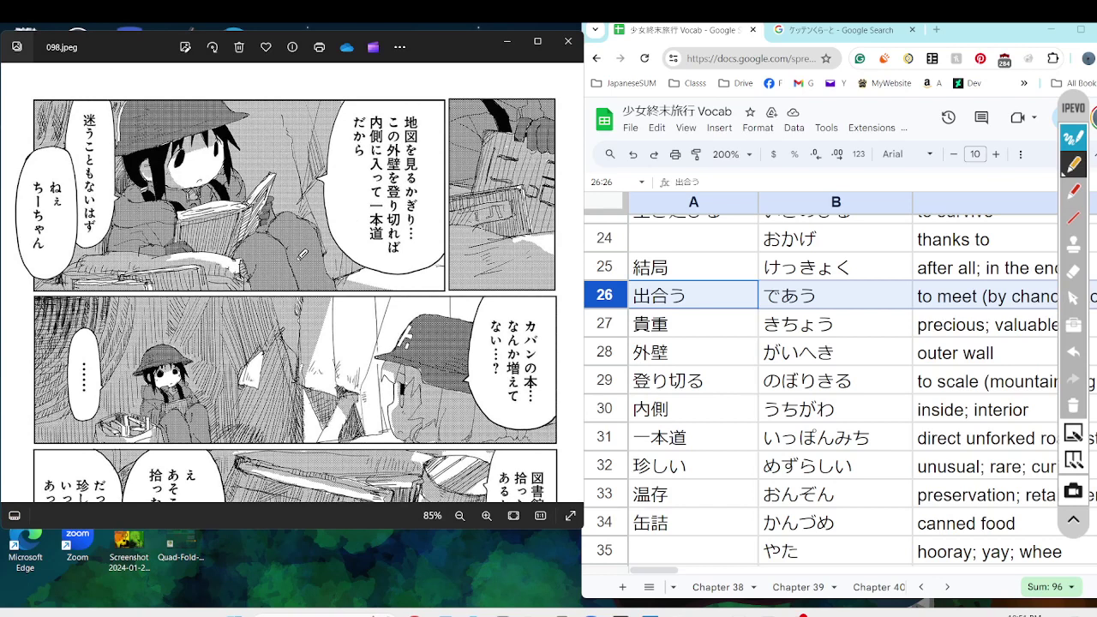
mouse_move(274, 230)
mouse_down()
mouse_move(309, 35)
mouse_move(468, 253)
mouse_move(304, 262)
mouse_move(274, 236)
mouse_up()
click(1076, 403)
mouse_move(310, 86)
mouse_down()
mouse_move(355, 83)
mouse_move(302, 292)
mouse_move(68, 249)
mouse_move(269, 24)
mouse_move(364, 76)
mouse_up()
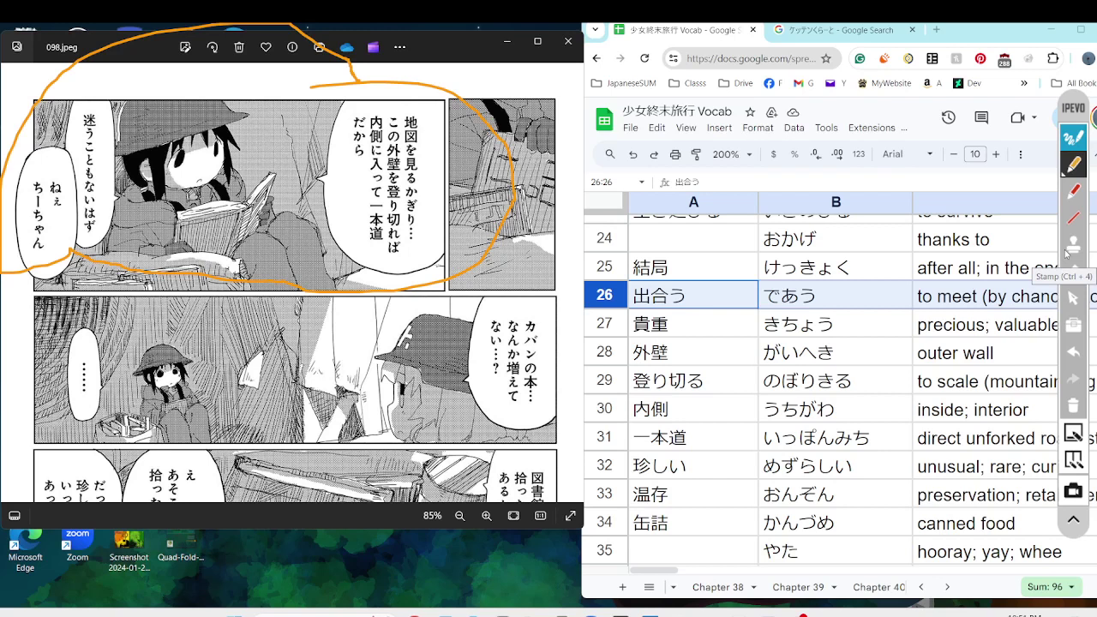
Select vocabulary rows 28–31: 外壁, 登り切る, 内側 and 一本道
click(1074, 298)
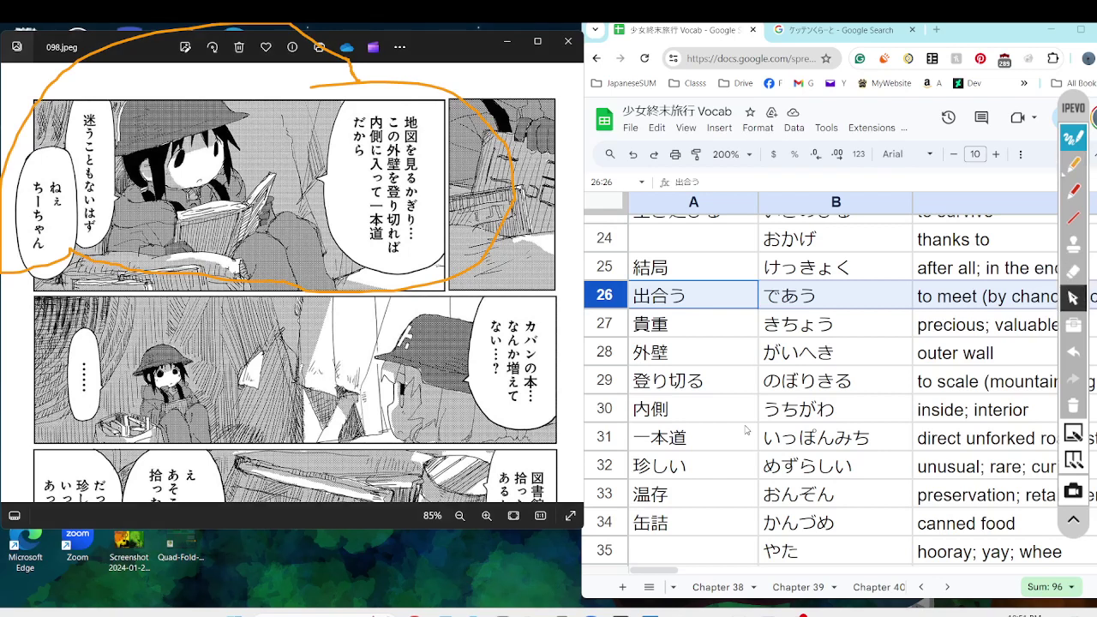
scroll(745, 431, down, 1)
scroll(745, 431, down, 1)
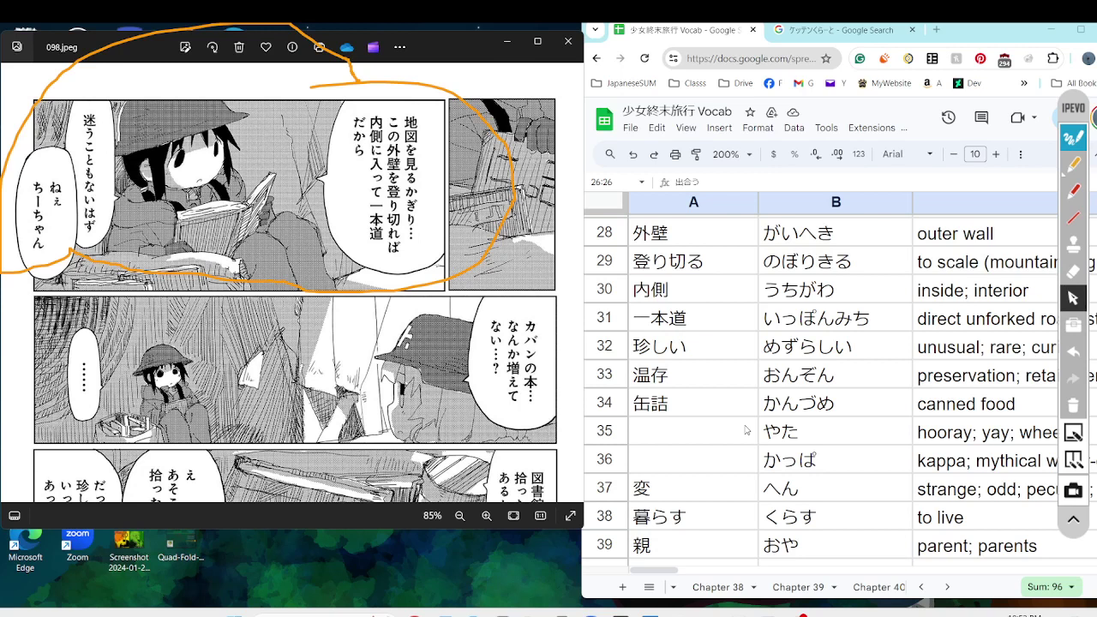
click(610, 235)
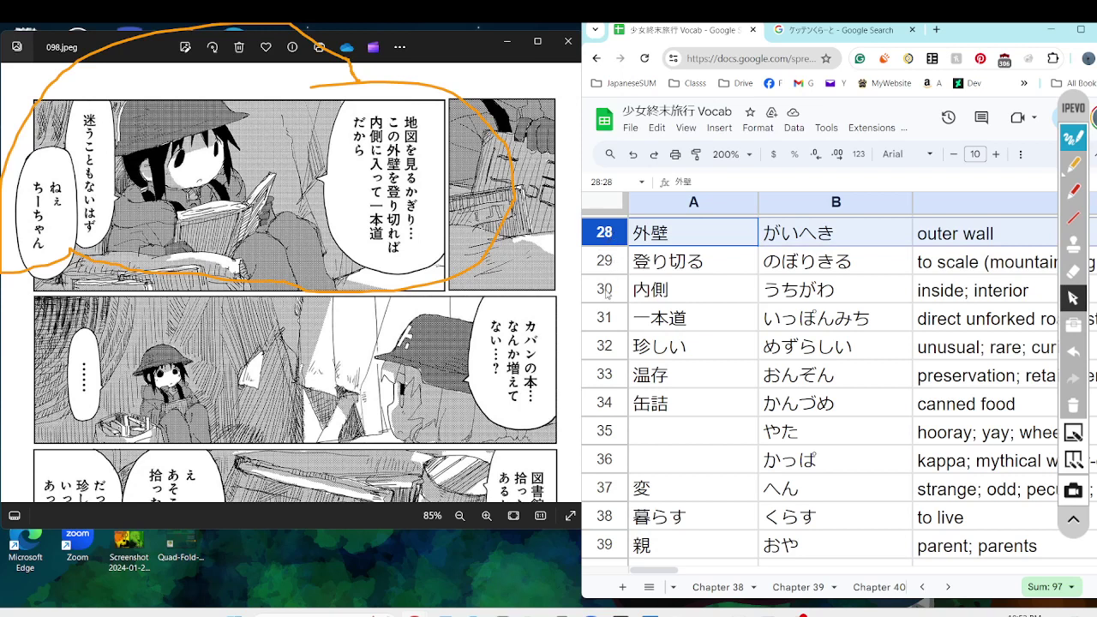
shift+click(607, 291)
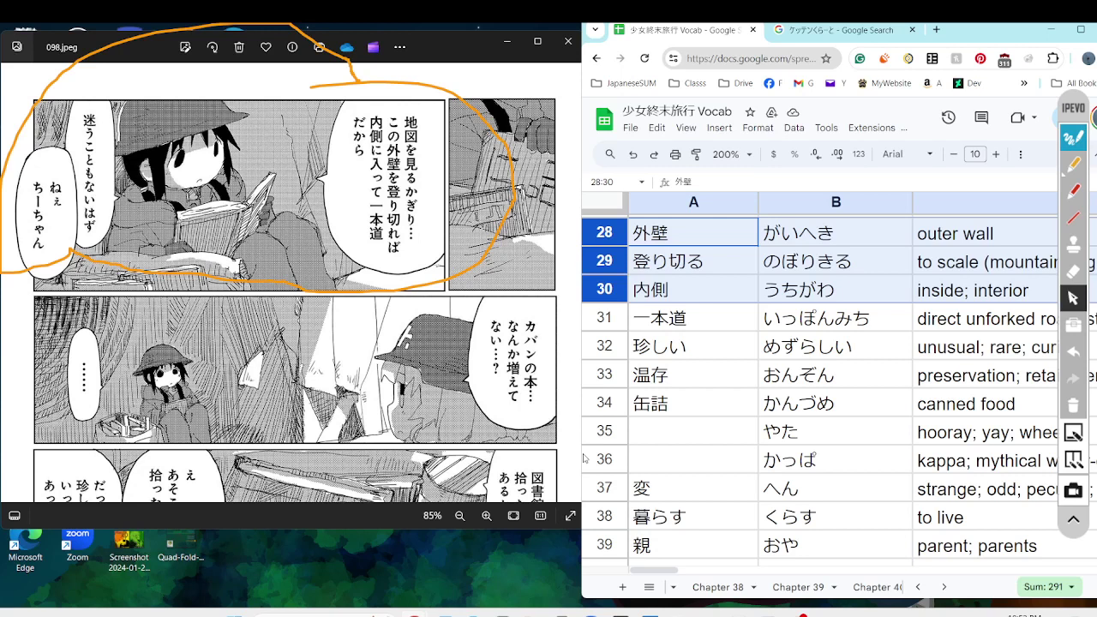
shift+click(598, 318)
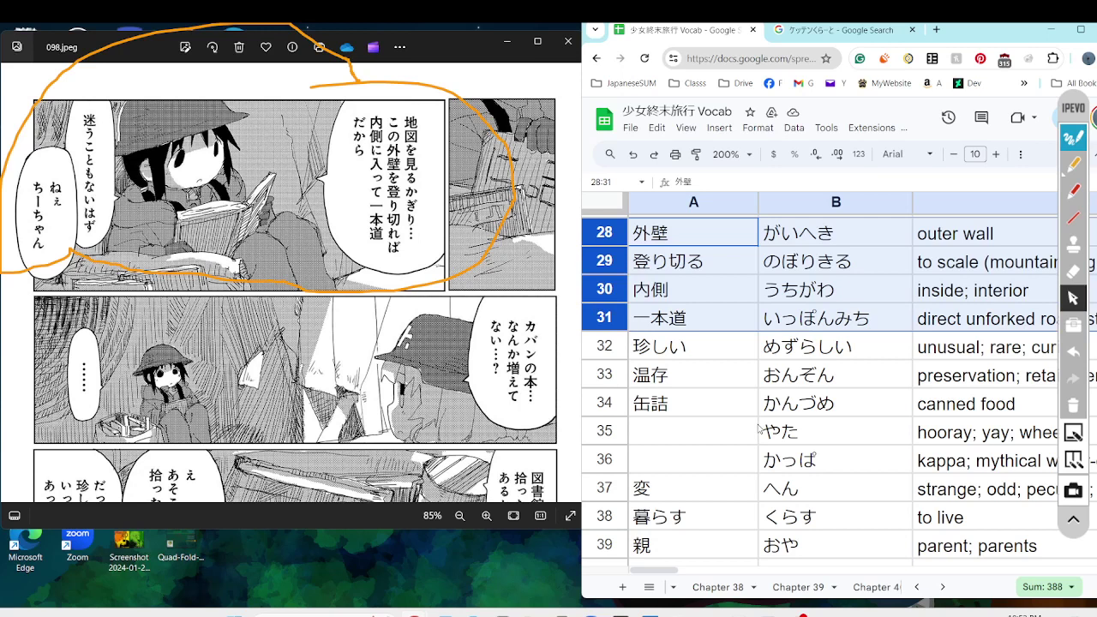
Trace an orange line across the top panel's bubbles, then clear it from the page
click(1071, 163)
mouse_move(364, 160)
mouse_down()
mouse_move(284, 221)
mouse_move(112, 101)
mouse_move(88, 105)
mouse_up()
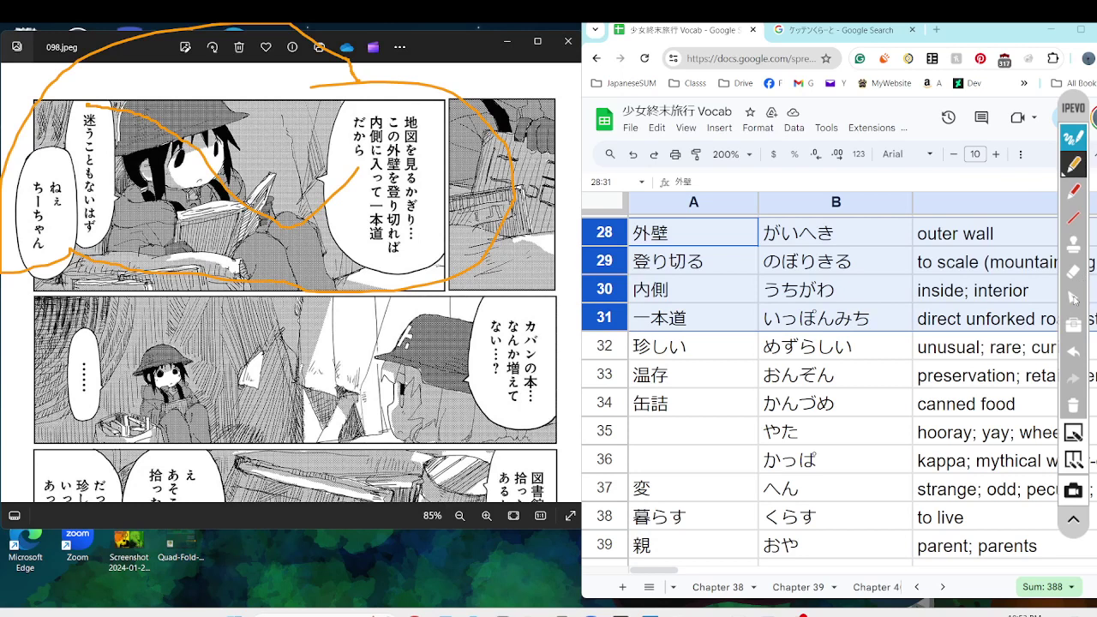
click(1073, 299)
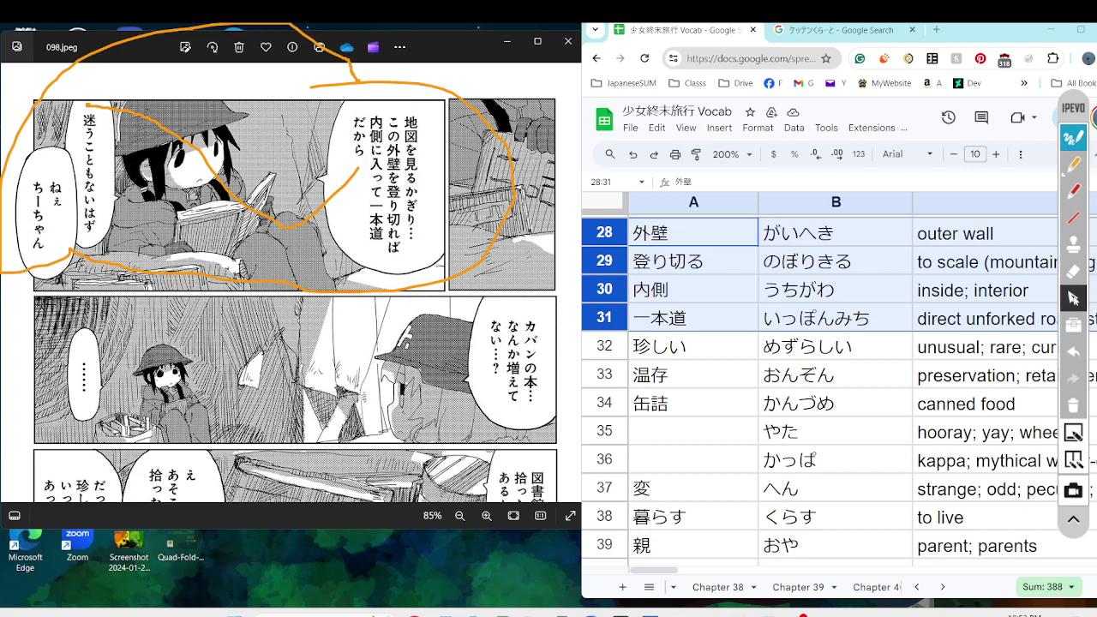
click(1069, 405)
Bring the middle panels into view, circle the カバンの本 bubble and the books, then clear them
click(1071, 294)
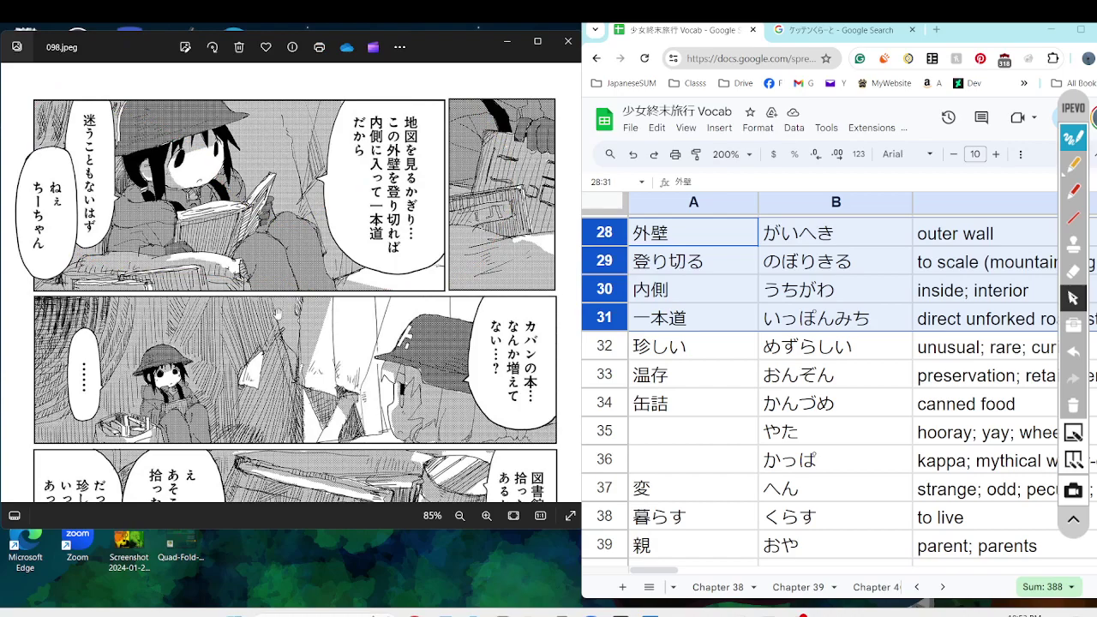
drag(277, 314, 266, 110)
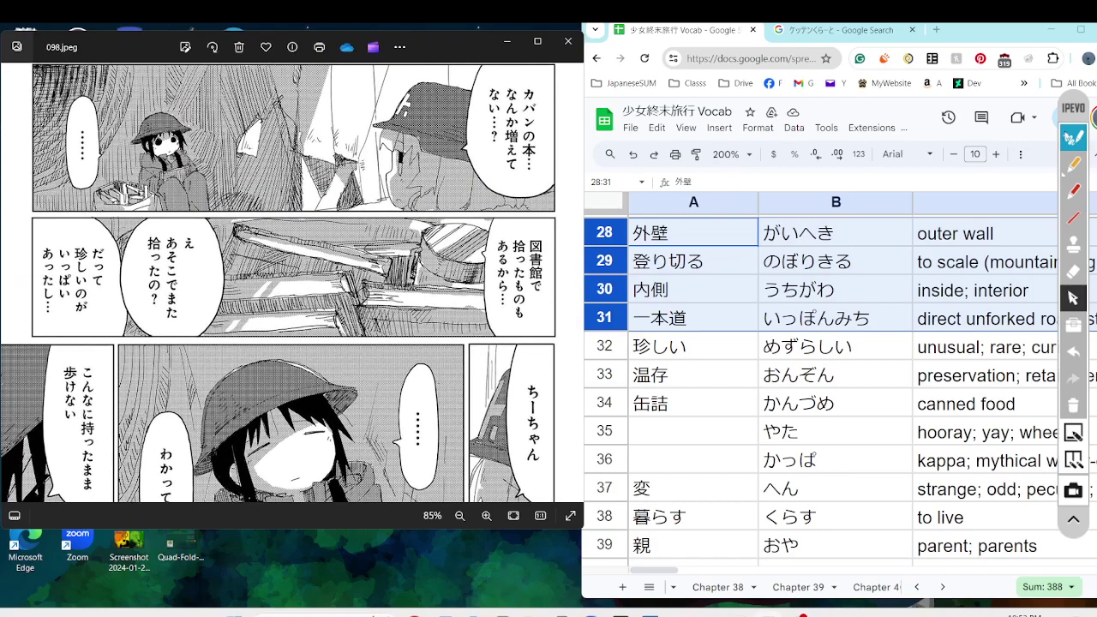
click(1072, 165)
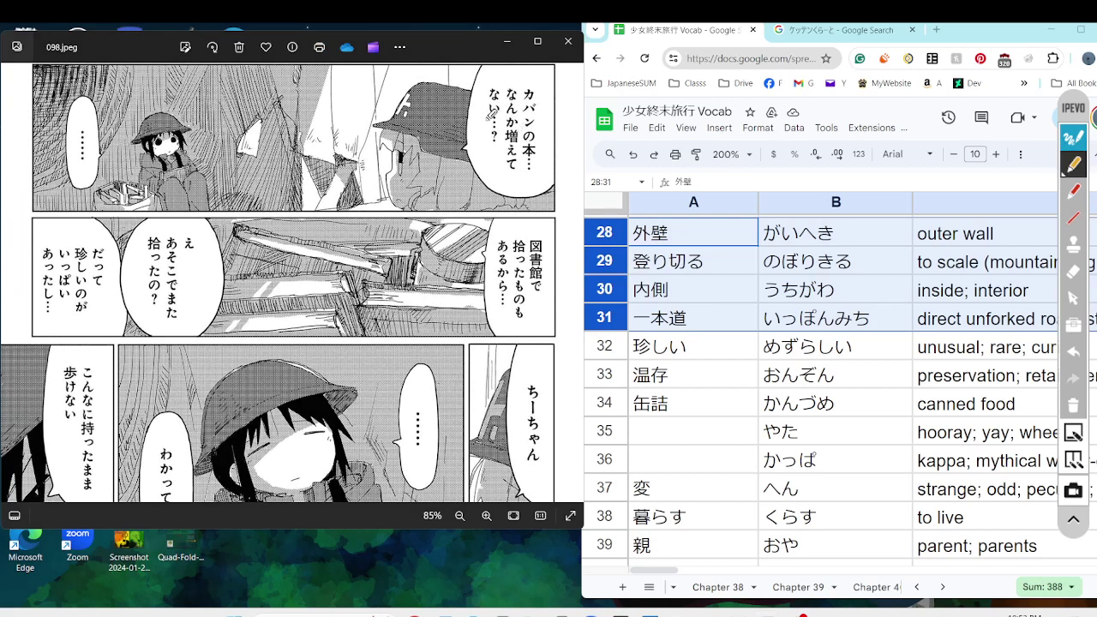
mouse_move(450, 66)
mouse_down()
mouse_move(609, 138)
mouse_move(576, 321)
mouse_move(452, 326)
mouse_move(391, 173)
mouse_move(222, 138)
mouse_move(475, 75)
mouse_move(456, 53)
mouse_move(467, 43)
mouse_up()
click(1075, 310)
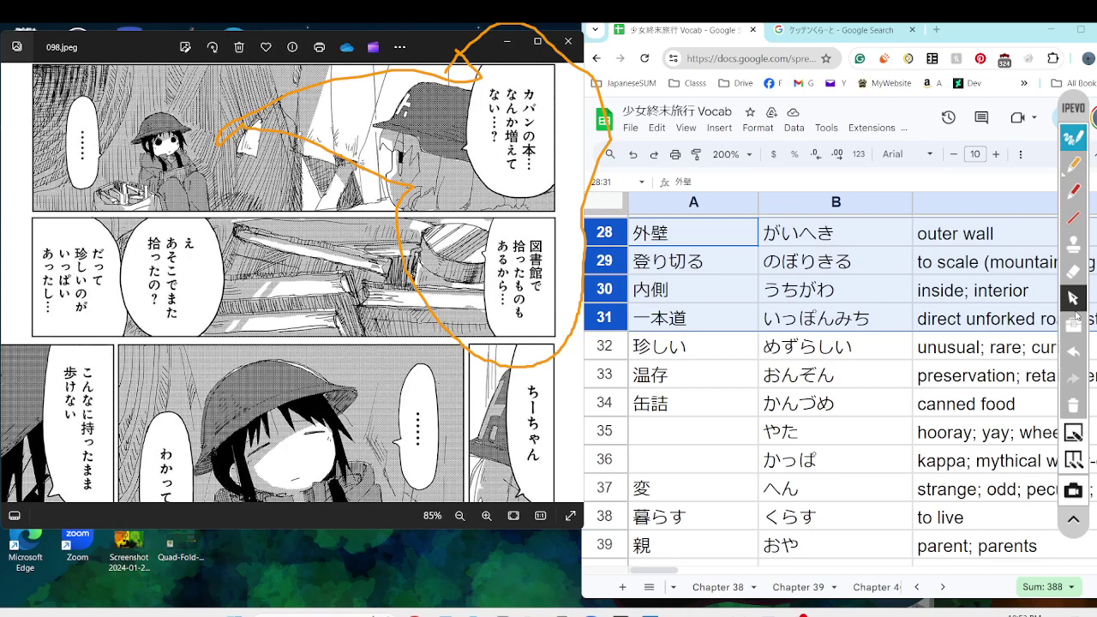
click(1074, 164)
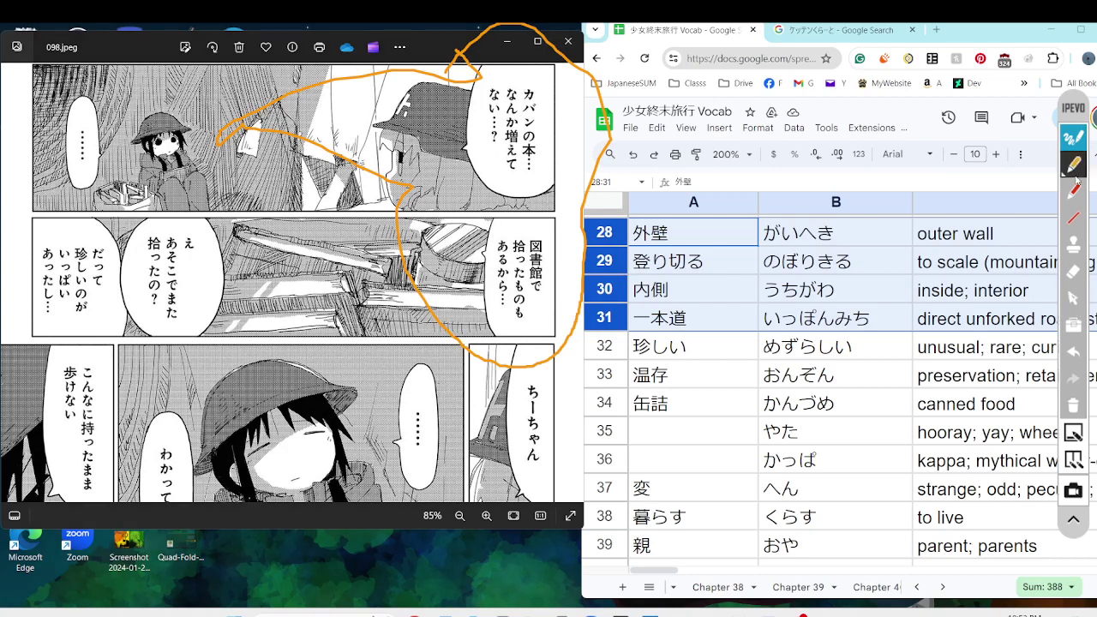
mouse_move(128, 159)
mouse_down()
mouse_move(87, 206)
mouse_move(184, 206)
mouse_up()
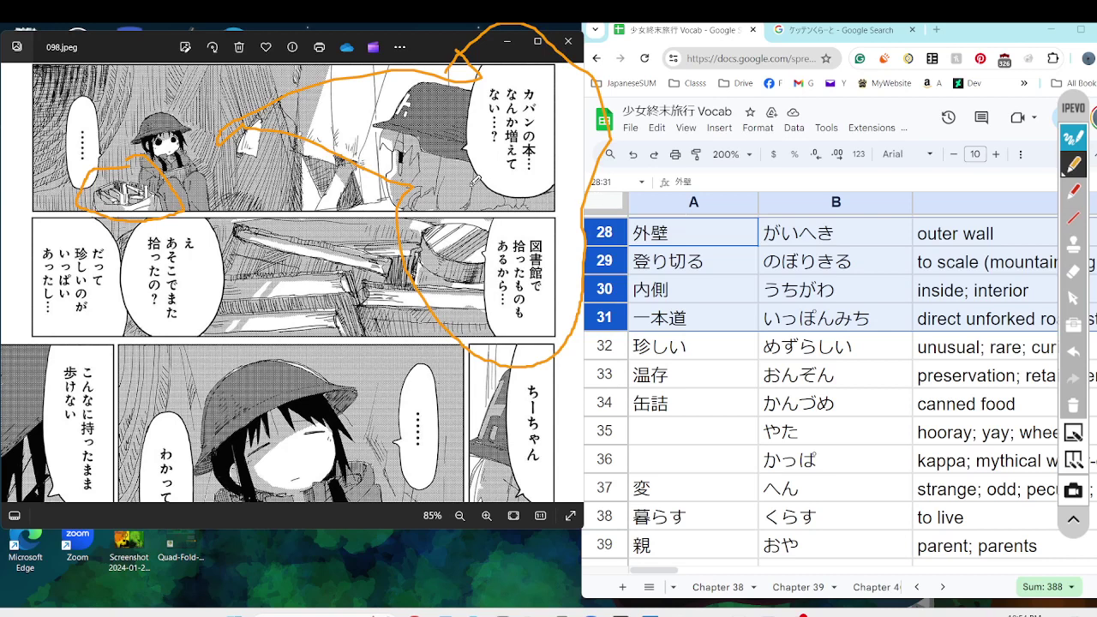
click(1073, 406)
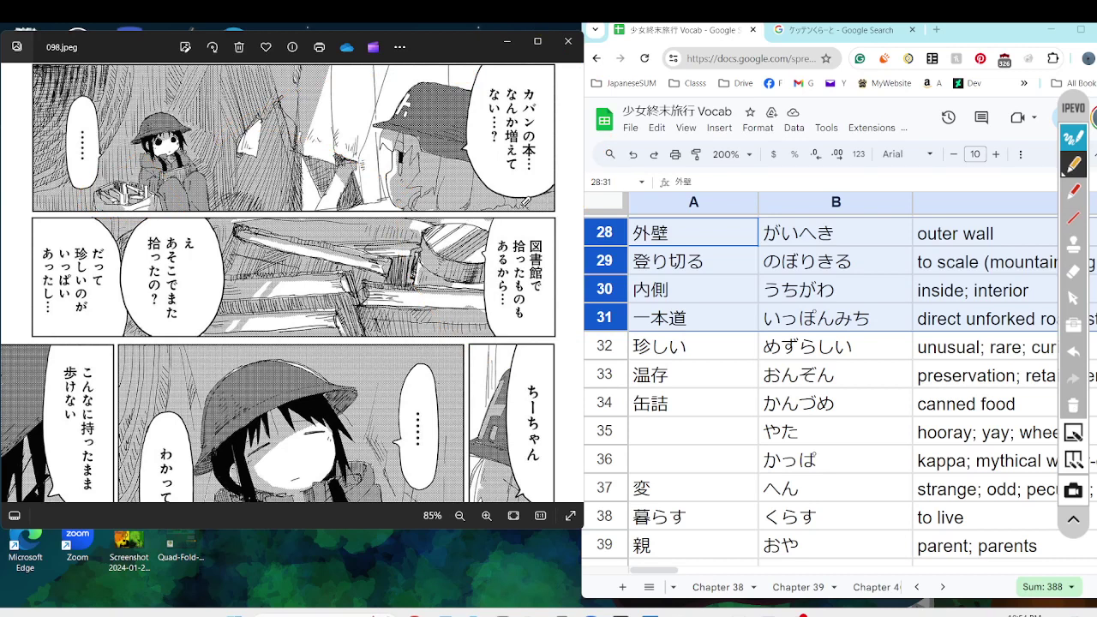
Circle and point at the 図書館で拾ったものもあるから bubble, then clear the marks
mouse_move(527, 201)
mouse_down()
mouse_move(579, 304)
mouse_move(535, 197)
mouse_up()
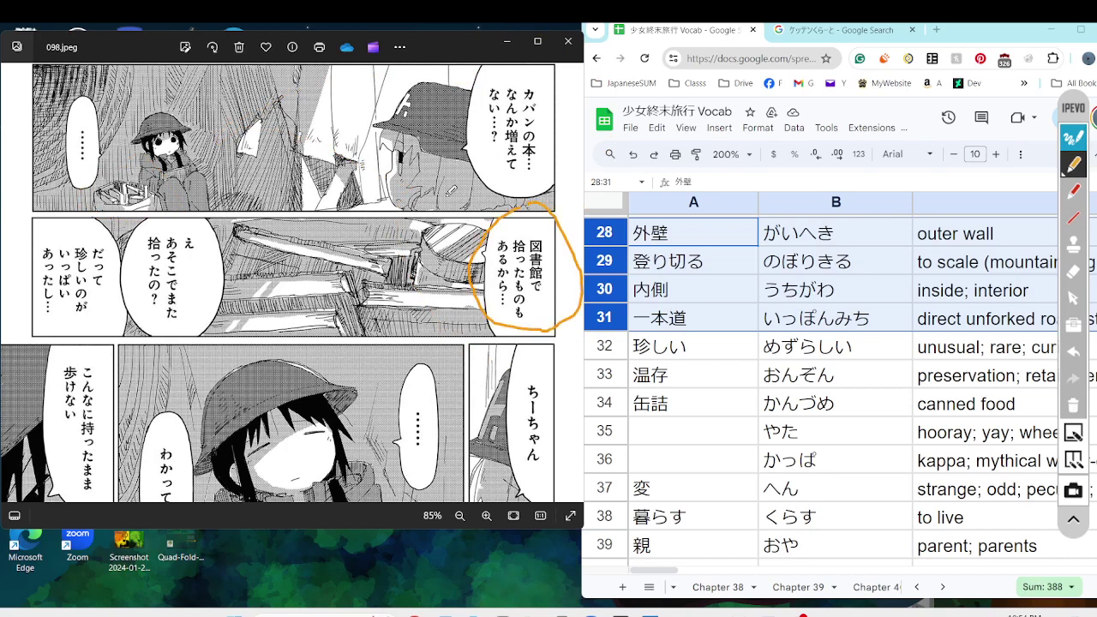
mouse_move(442, 199)
mouse_down()
mouse_move(484, 182)
mouse_move(513, 246)
mouse_move(513, 224)
mouse_move(514, 363)
mouse_move(563, 266)
mouse_move(539, 203)
mouse_up()
click(1074, 406)
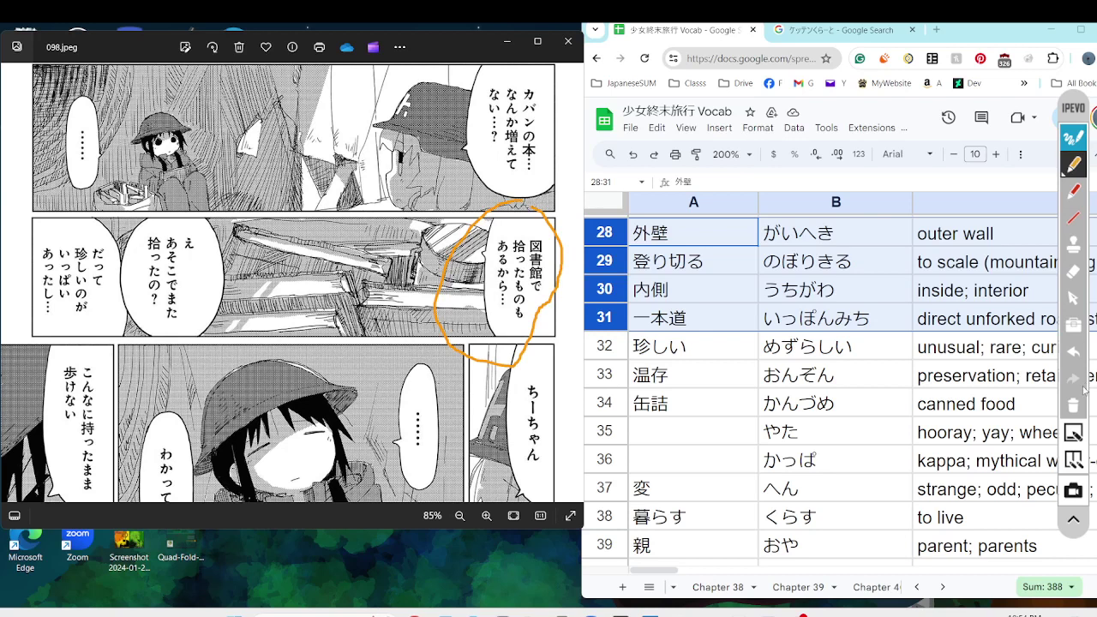
click(1082, 405)
click(1074, 298)
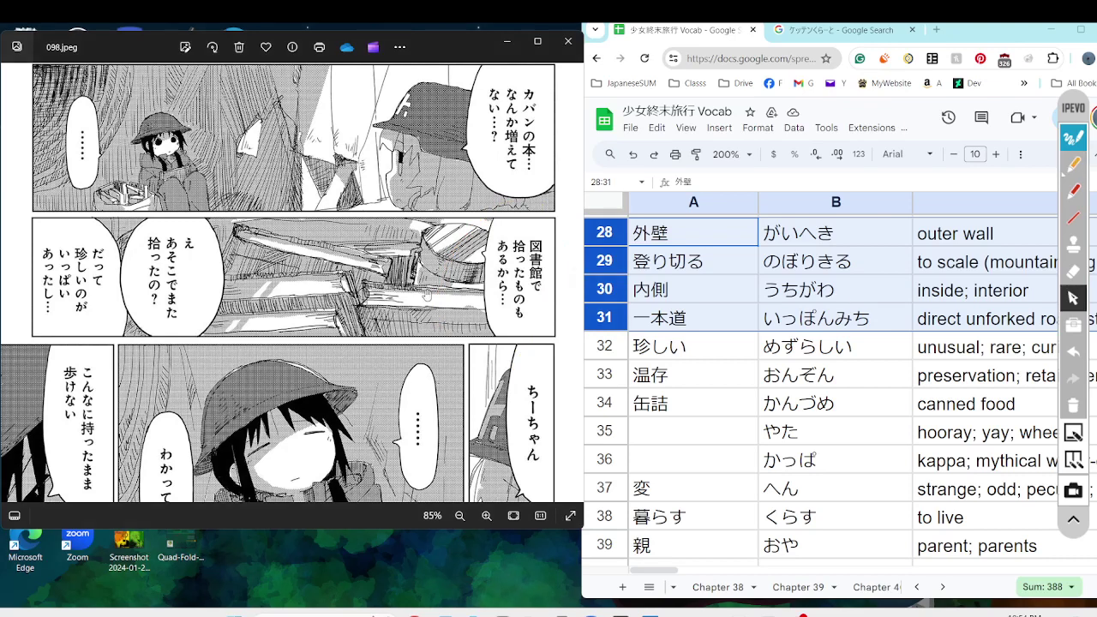
Circle the left panel's あそこでまた拾ったの？ and 珍しいのがいっぱい bubbles in red
scroll(434, 184, down, 3)
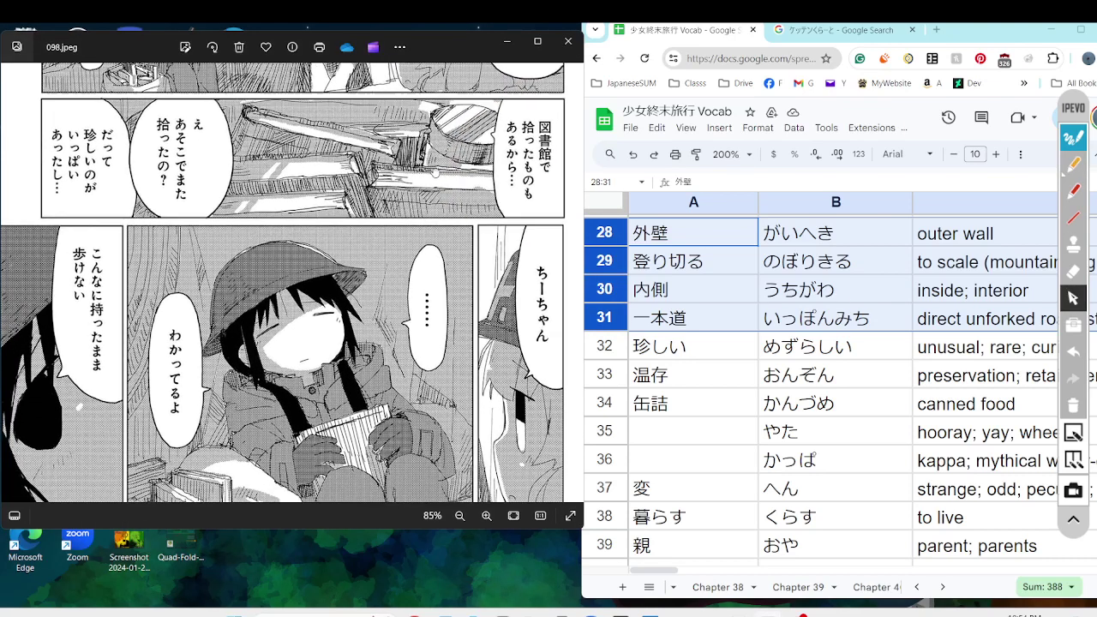
click(1074, 191)
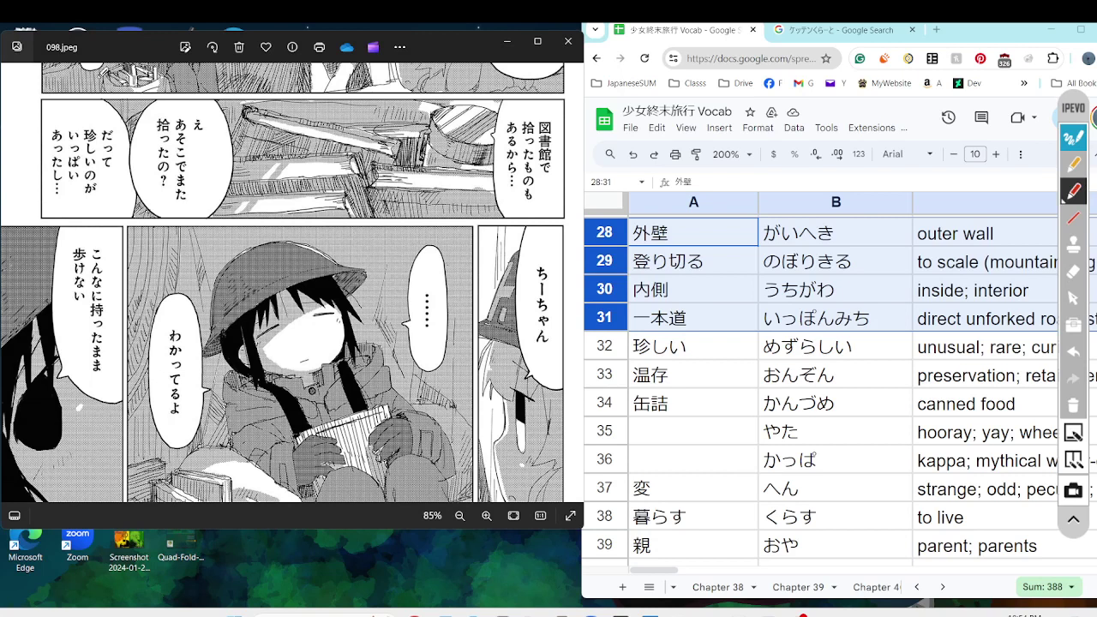
mouse_move(136, 86)
mouse_down()
mouse_move(273, 117)
mouse_move(148, 230)
mouse_move(90, 54)
mouse_move(157, 57)
mouse_move(151, 85)
mouse_up()
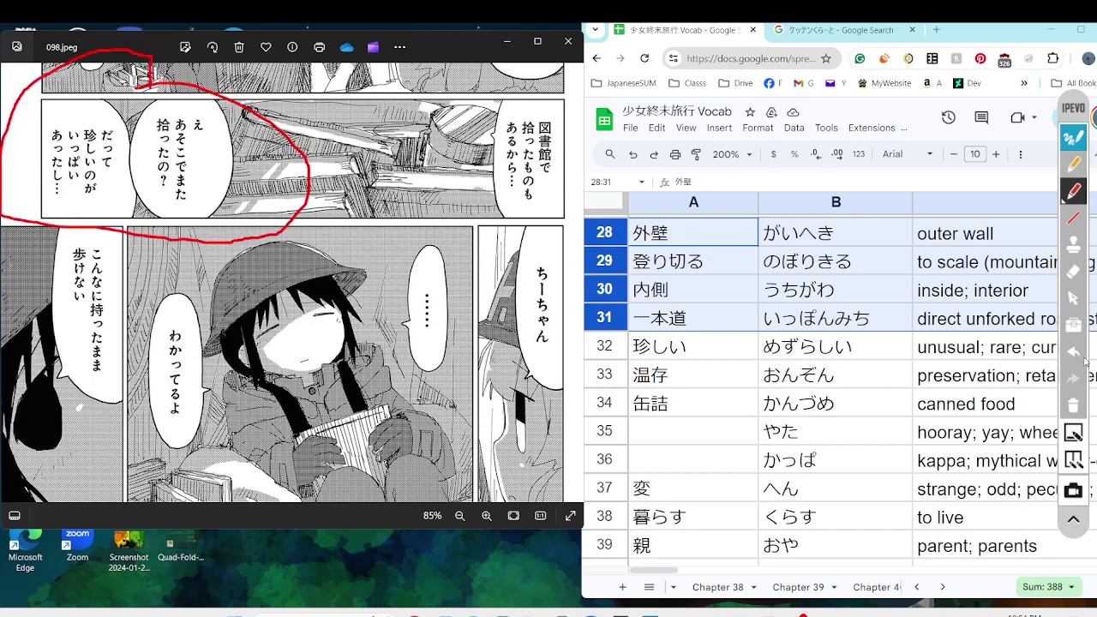
Select row 32, 珍しい, in the vocabulary sheet
click(1073, 302)
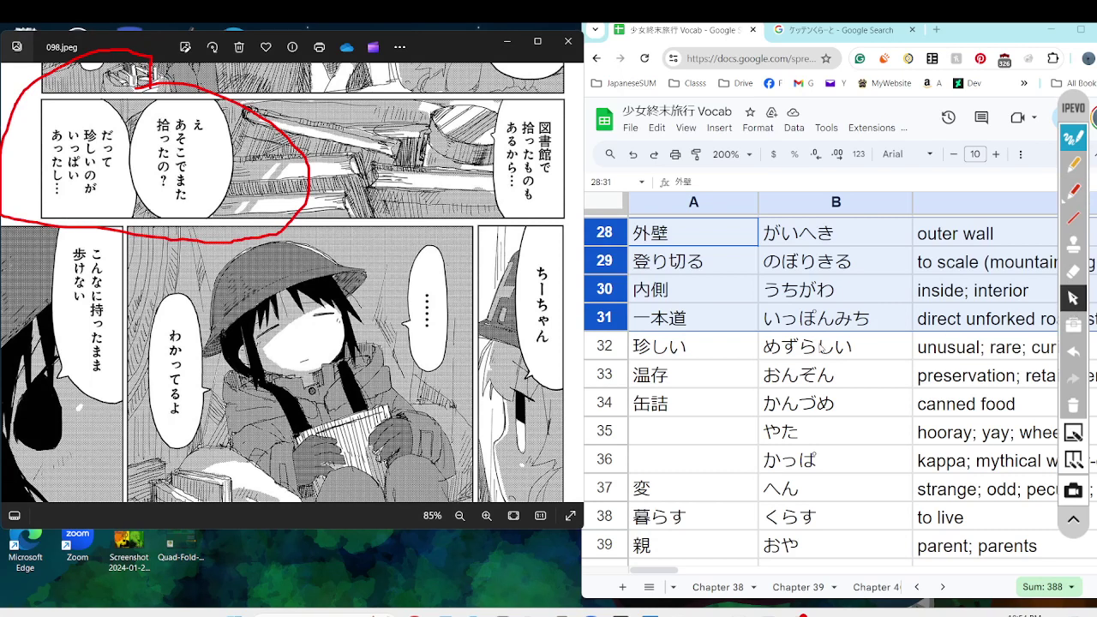
click(619, 348)
scroll(726, 414, down, 2)
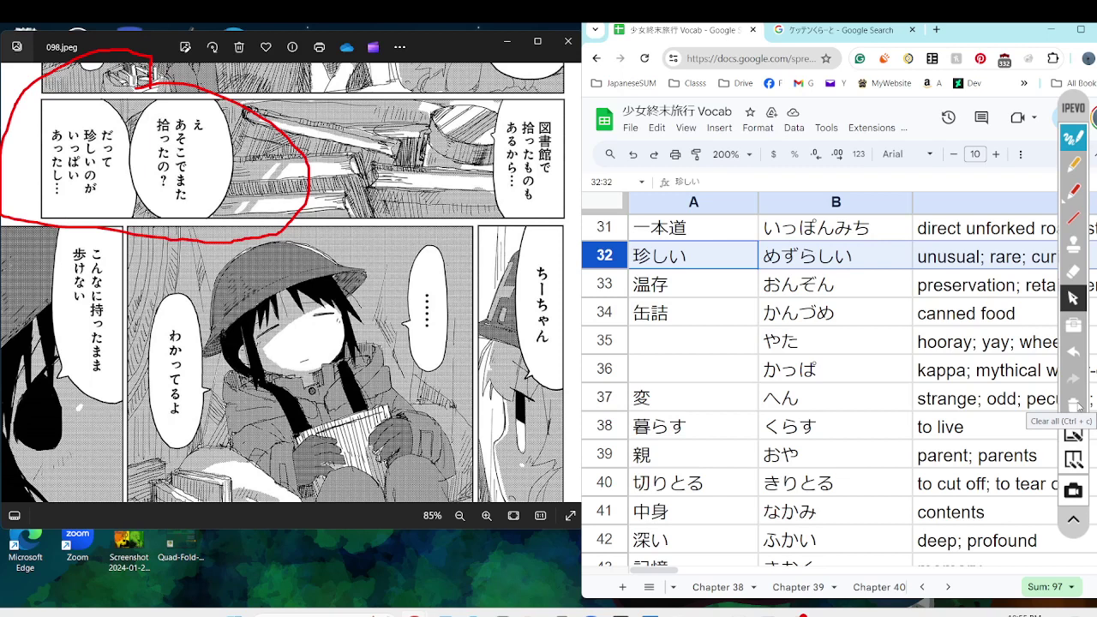
Loop orange around the 図書館で bubble and draw a heart beside the middle bubble
click(1074, 163)
mouse_move(566, 109)
mouse_down()
mouse_move(537, 110)
mouse_move(531, 162)
mouse_move(561, 184)
mouse_move(564, 109)
mouse_up()
mouse_move(1, 138)
mouse_down()
mouse_move(31, 161)
mouse_move(4, 190)
mouse_up()
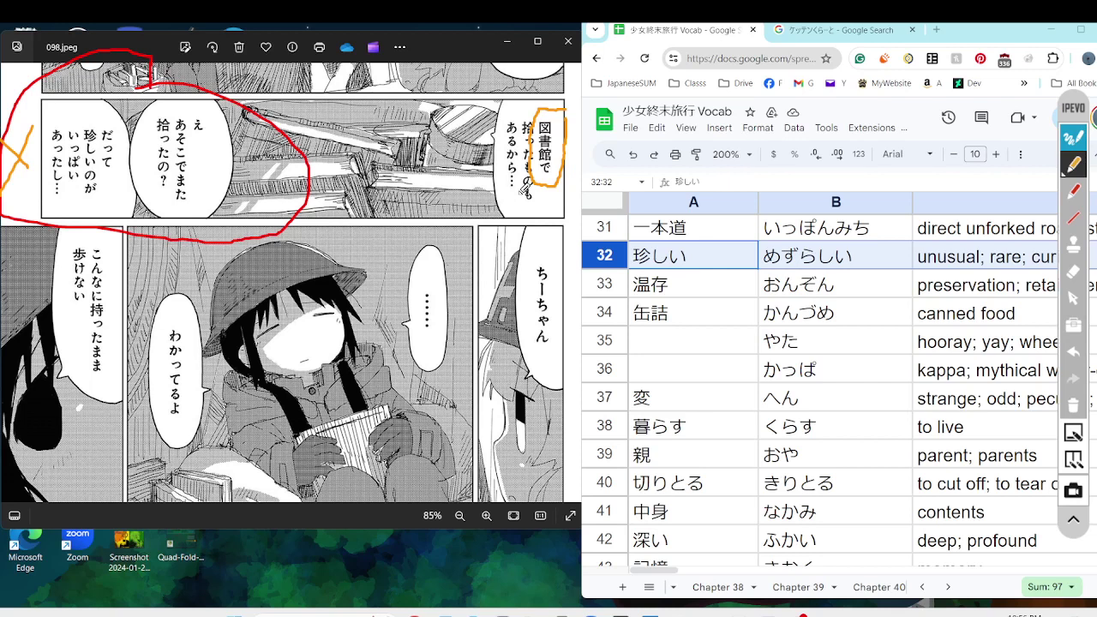
mouse_move(123, 219)
mouse_down()
mouse_move(129, 181)
mouse_move(123, 221)
mouse_up()
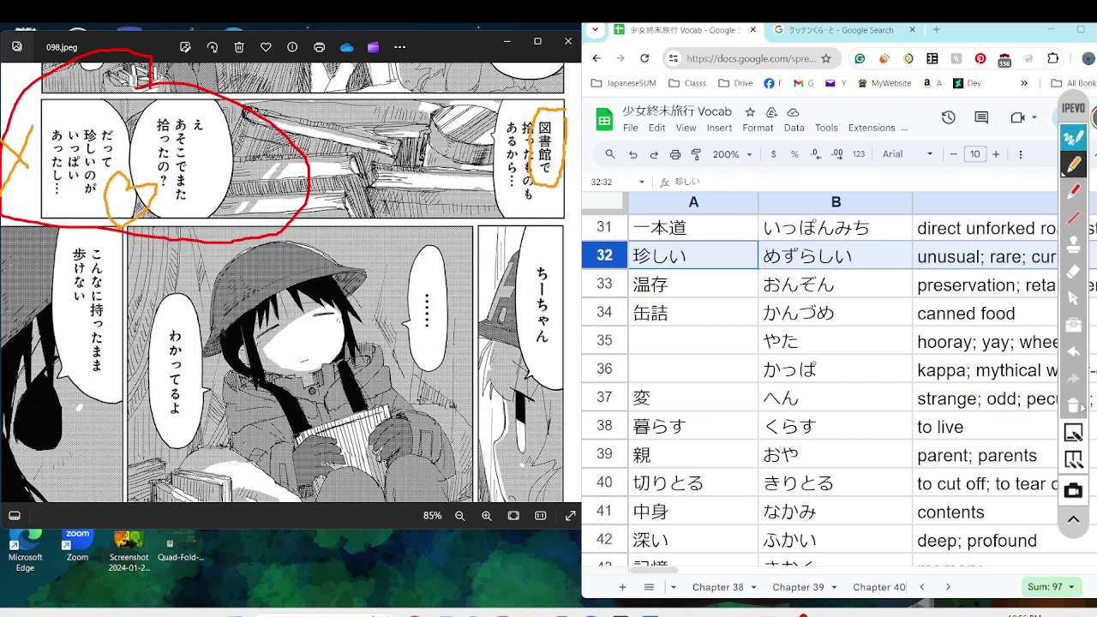
Wipe all marks and drag the page up to its こんなに持ったまま歩けない bottom panel
click(1073, 404)
click(1073, 298)
drag(360, 427, 347, 354)
Circle the こんなに持ったまま歩けない bottom panel in orange, then clear the circle
click(1073, 163)
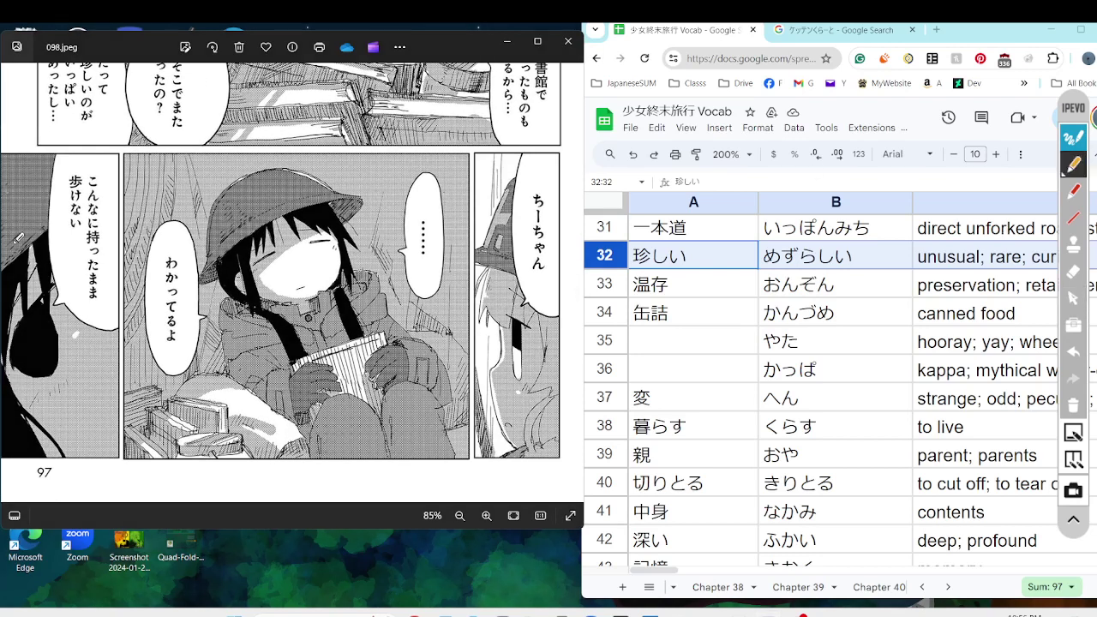
mouse_move(10, 238)
mouse_down()
mouse_move(356, 111)
mouse_move(610, 109)
mouse_move(352, 528)
mouse_move(7, 358)
mouse_move(12, 280)
mouse_up()
click(1072, 300)
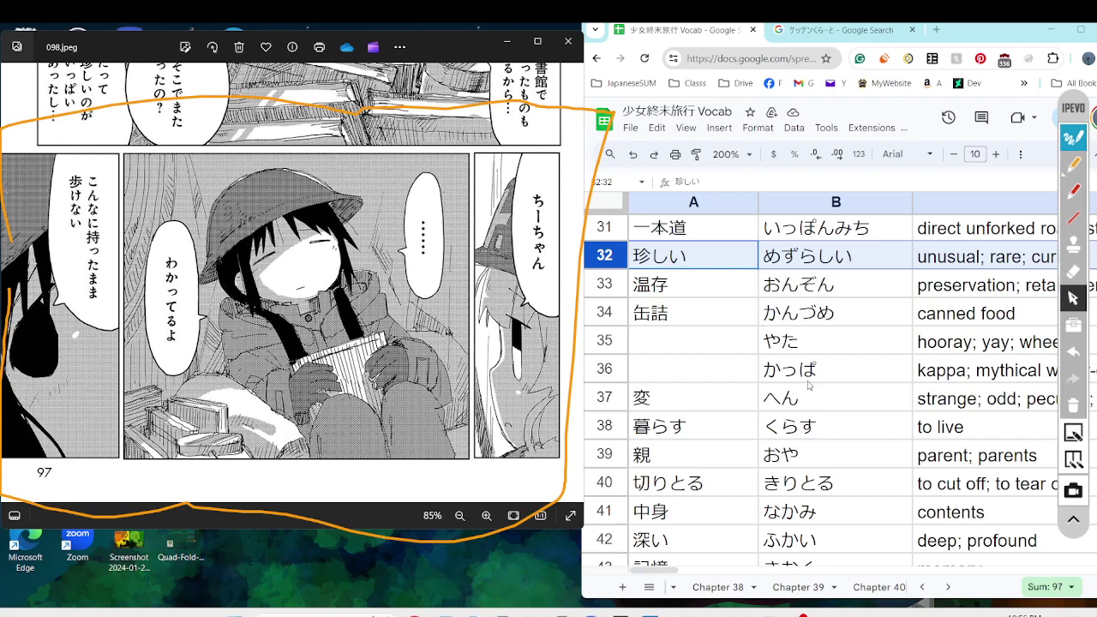
click(1077, 404)
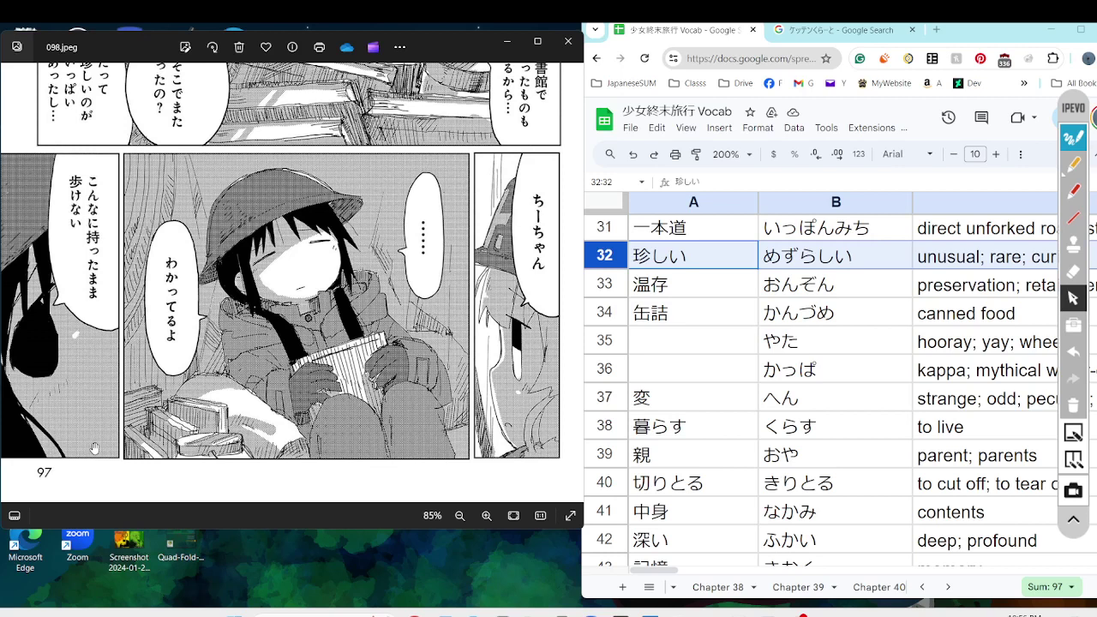
Advance to 099.jpeg and bring its top panel into view
scroll(106, 372, down, 5)
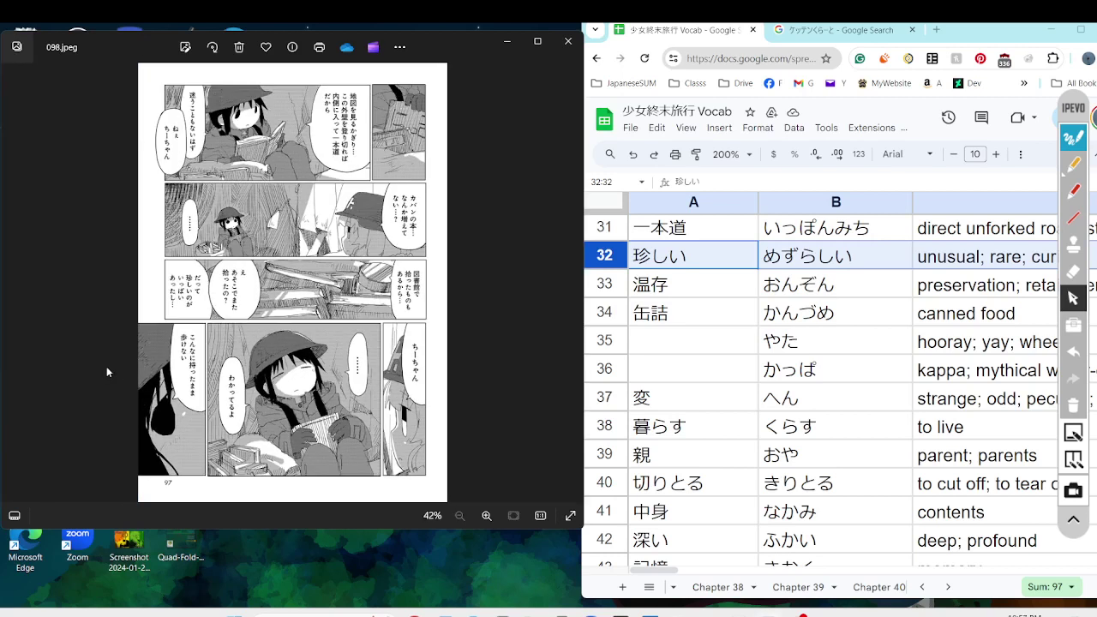
key(Right)
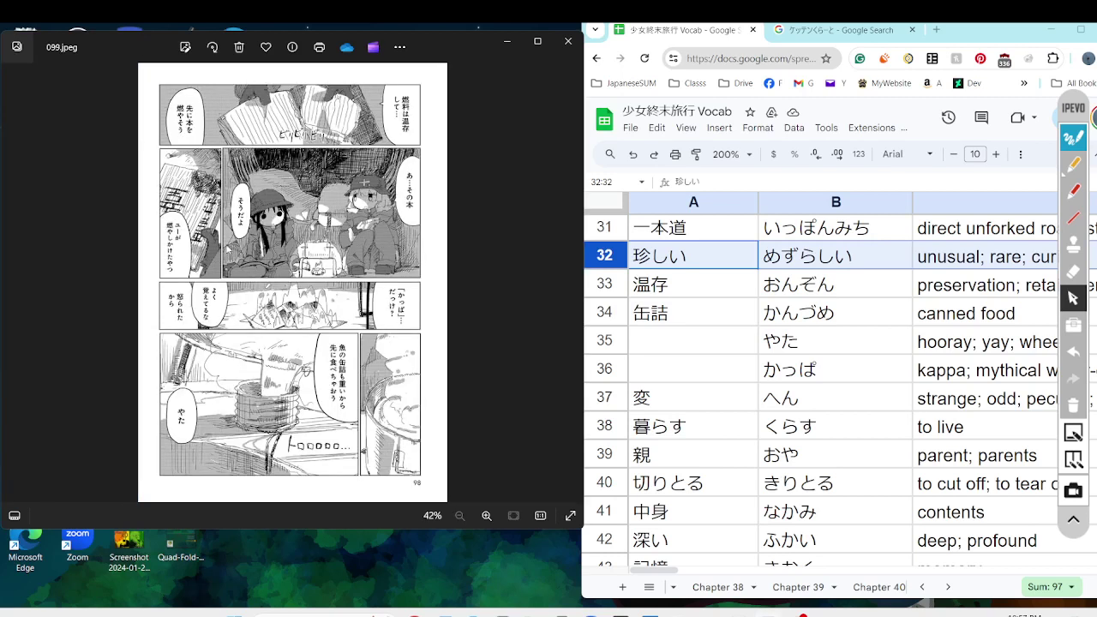
scroll(213, 212, up, 5)
mouse_move(213, 212)
mouse_down()
mouse_move(156, 360)
mouse_move(170, 367)
mouse_up()
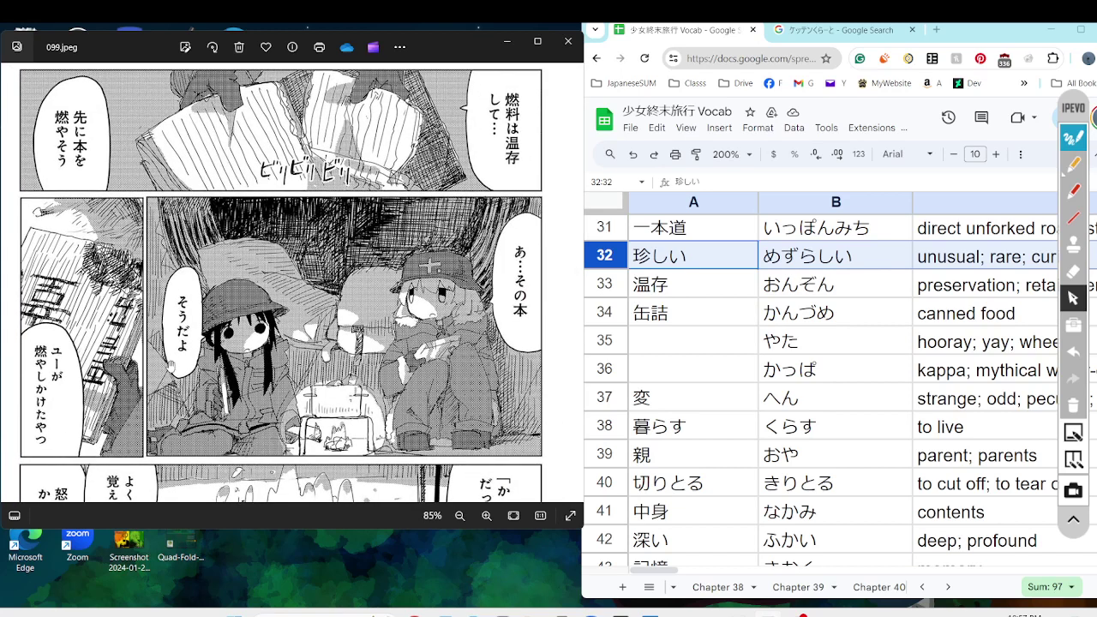
Loop the 燃料は温存して… panel in orange and select sheet row 33, 温存
click(1073, 163)
mouse_move(67, 228)
mouse_down()
mouse_move(4, 129)
mouse_move(222, 24)
mouse_move(487, 60)
mouse_move(502, 211)
mouse_move(26, 225)
mouse_up()
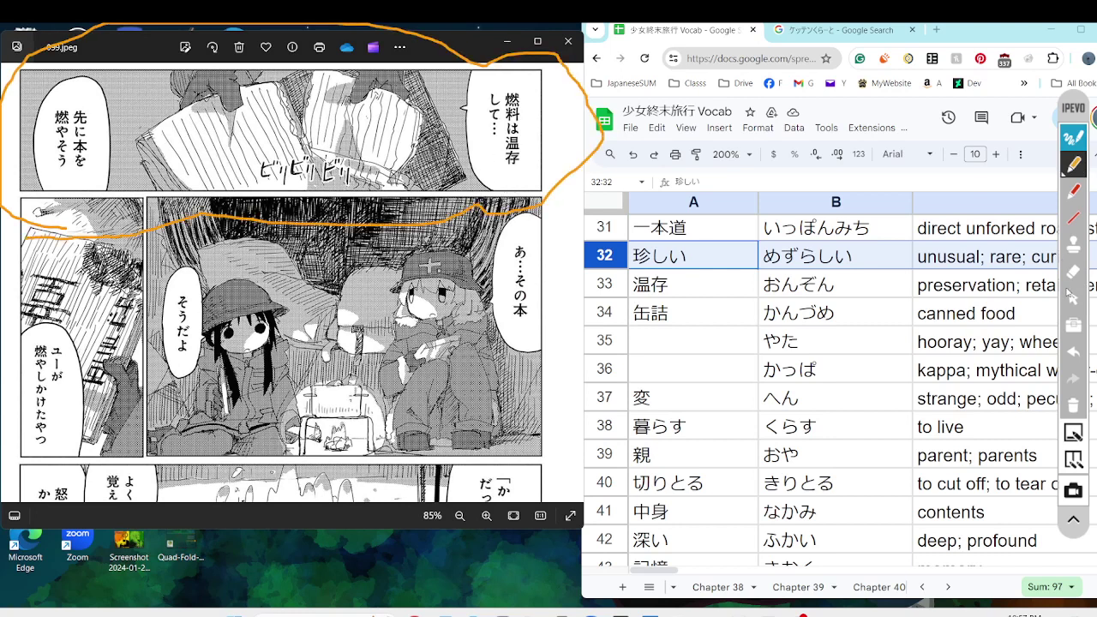
click(1072, 298)
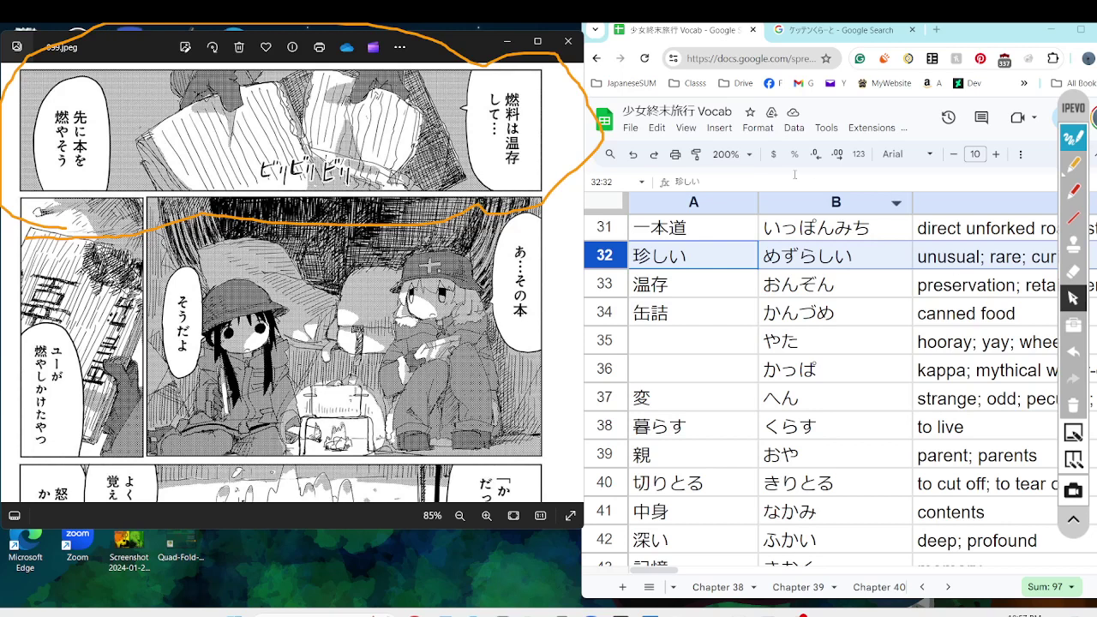
click(621, 285)
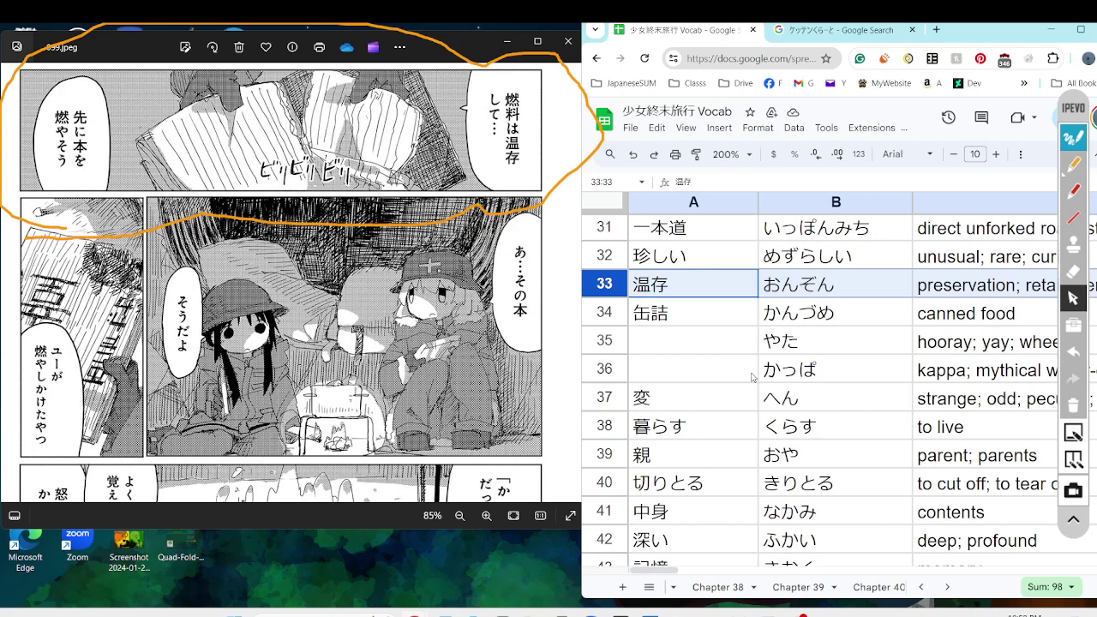
Clear the orange ink and pan down to page 98's lower panels
click(1072, 403)
scroll(220, 311, down, 2)
scroll(184, 157, down, 1)
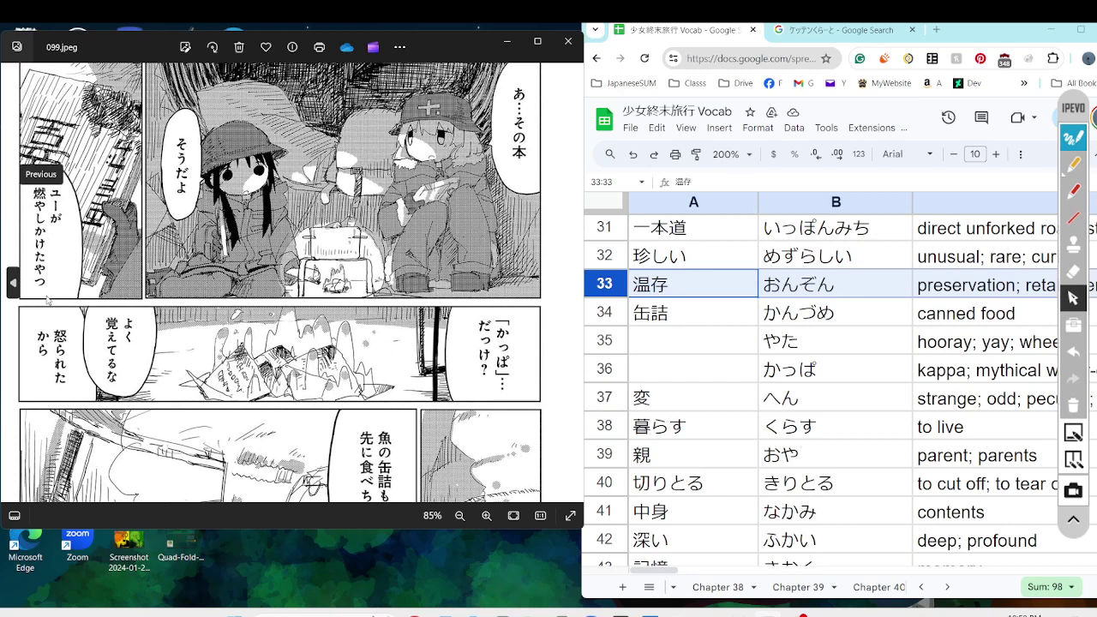
scroll(92, 283, up, 1)
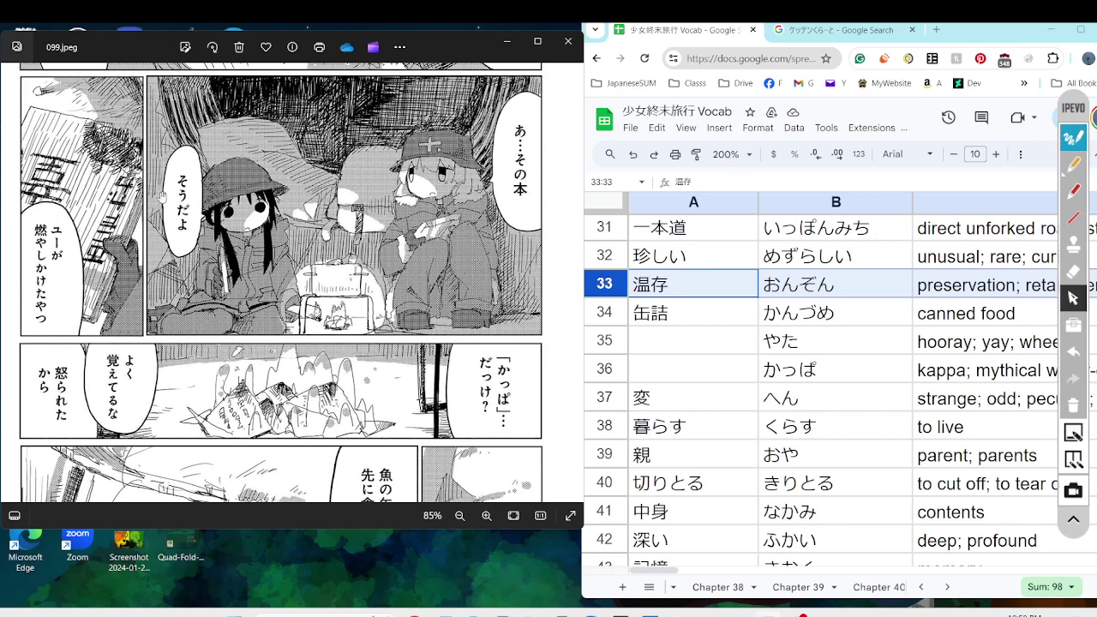
mouse_move(164, 297)
mouse_down()
mouse_move(89, 287)
mouse_move(110, 276)
mouse_move(104, 309)
mouse_up()
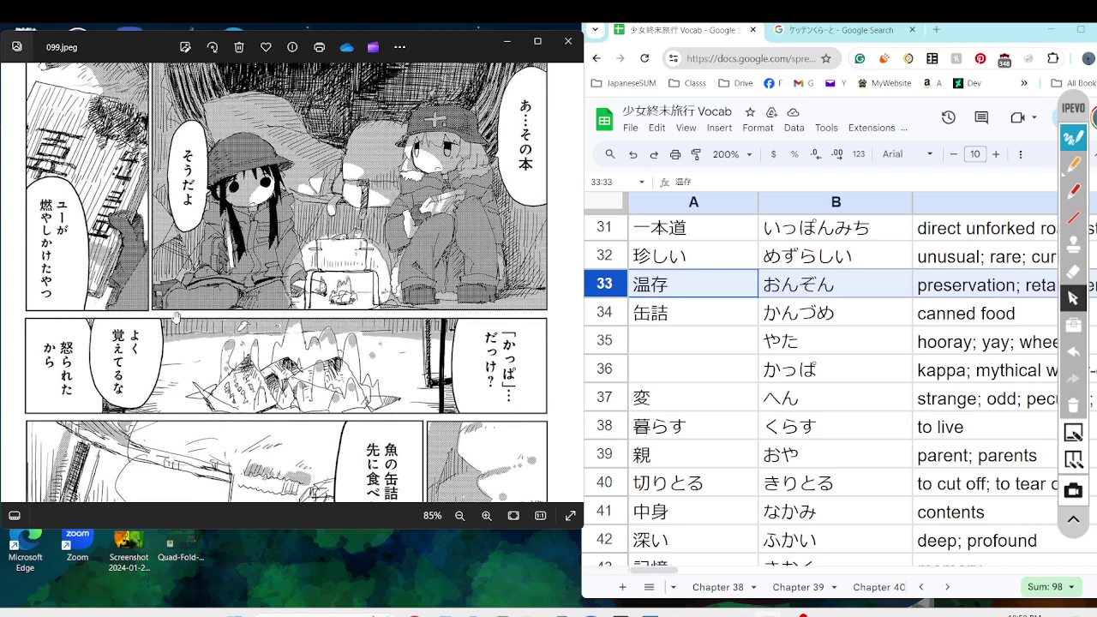
drag(177, 318, 181, 93)
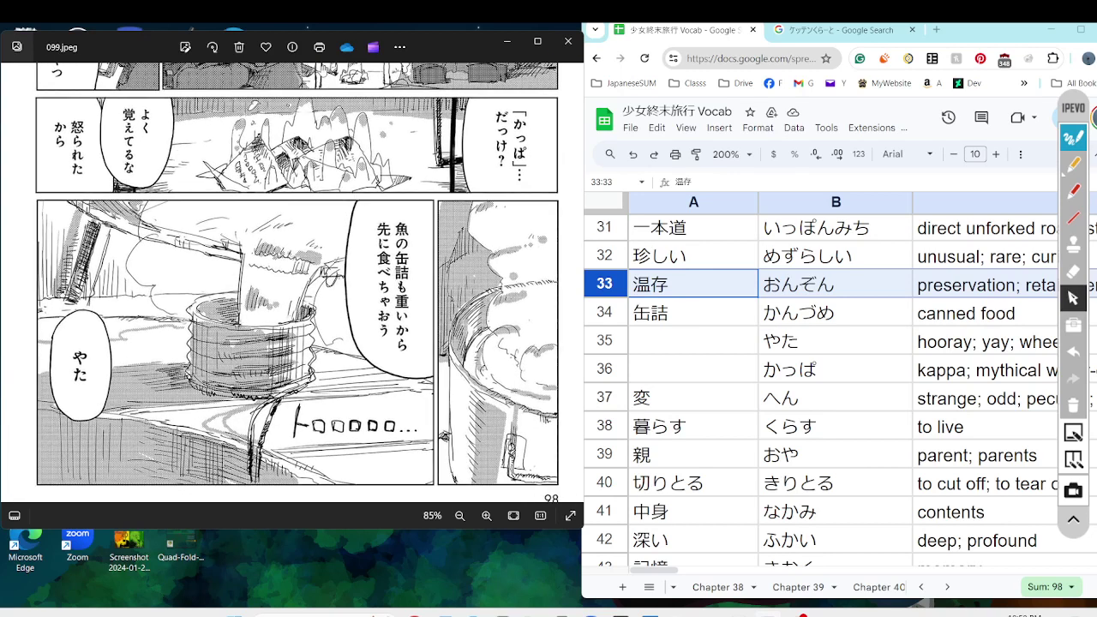
Loop the 魚の缶詰も重いから and 「かっぱ」…だっけ？ bubbles in orange
click(1074, 163)
mouse_move(458, 112)
mouse_down()
mouse_move(506, 48)
mouse_move(553, 62)
mouse_move(574, 133)
mouse_move(548, 272)
mouse_move(553, 424)
mouse_move(347, 493)
mouse_move(7, 446)
mouse_move(7, 70)
mouse_move(228, 43)
mouse_move(446, 102)
mouse_move(477, 88)
mouse_up()
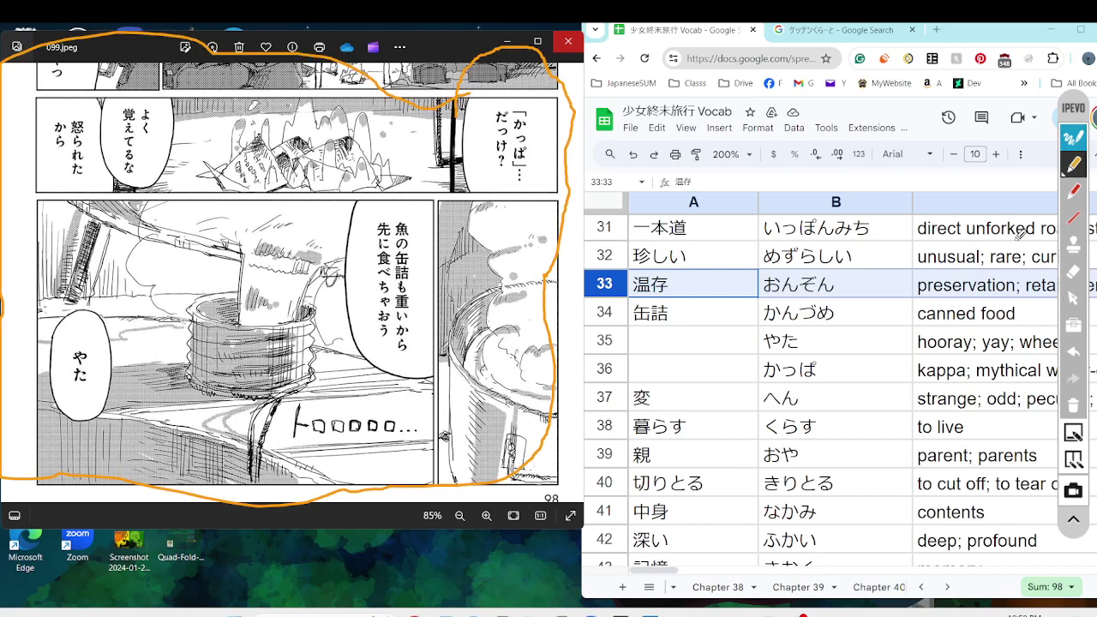
click(1073, 299)
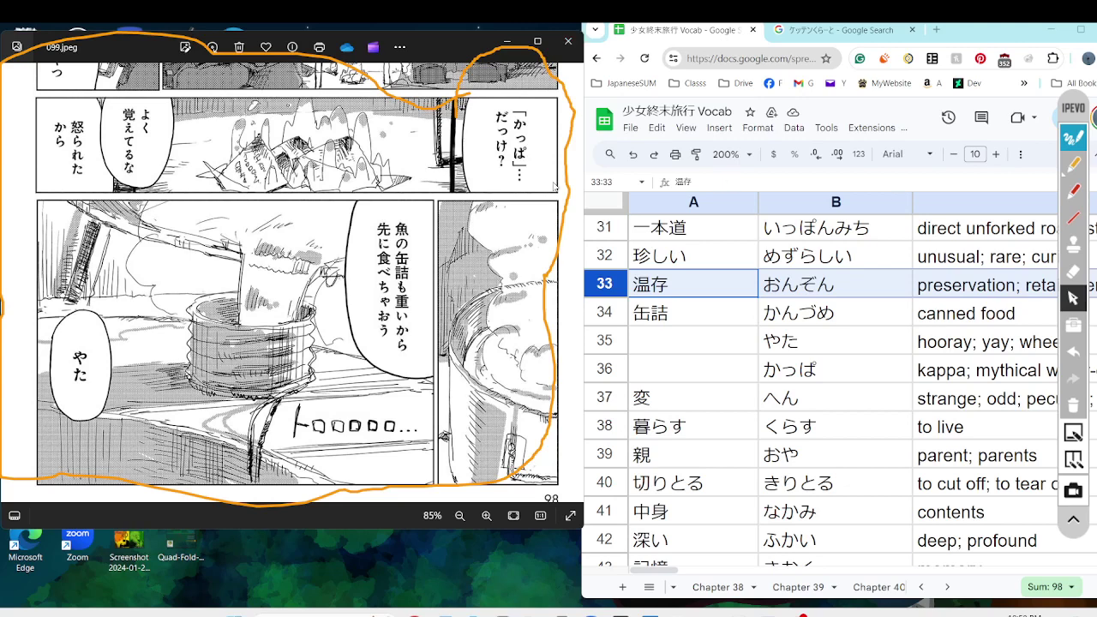
Draw red marks around the burning bubble, the capped girl and the panel centre
scroll(480, 481, up, 4)
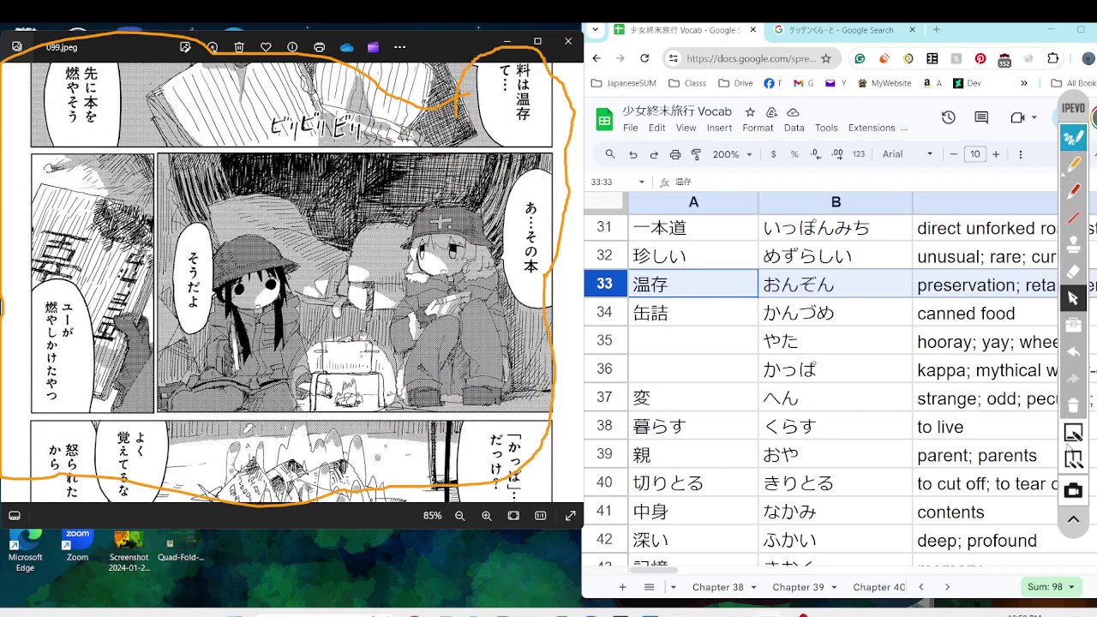
click(1073, 190)
mouse_move(107, 218)
mouse_down()
mouse_move(34, 335)
mouse_move(94, 232)
mouse_move(86, 240)
mouse_up()
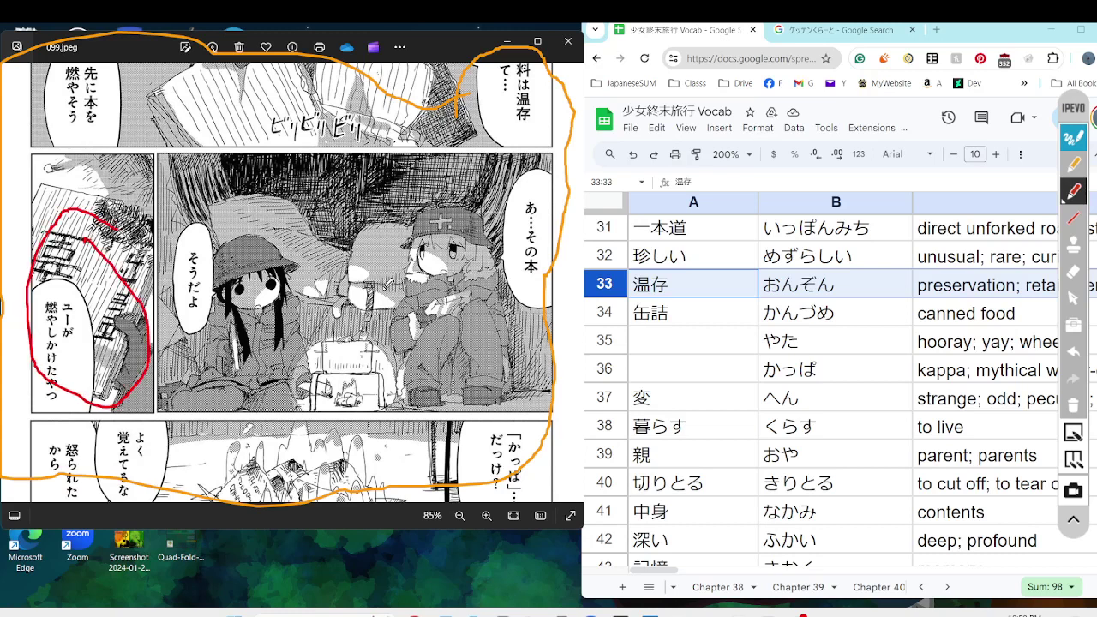
mouse_move(434, 206)
mouse_down()
mouse_move(492, 280)
mouse_move(469, 218)
mouse_up()
mouse_move(316, 219)
mouse_down()
mouse_move(377, 172)
mouse_move(353, 240)
mouse_up()
click(1074, 297)
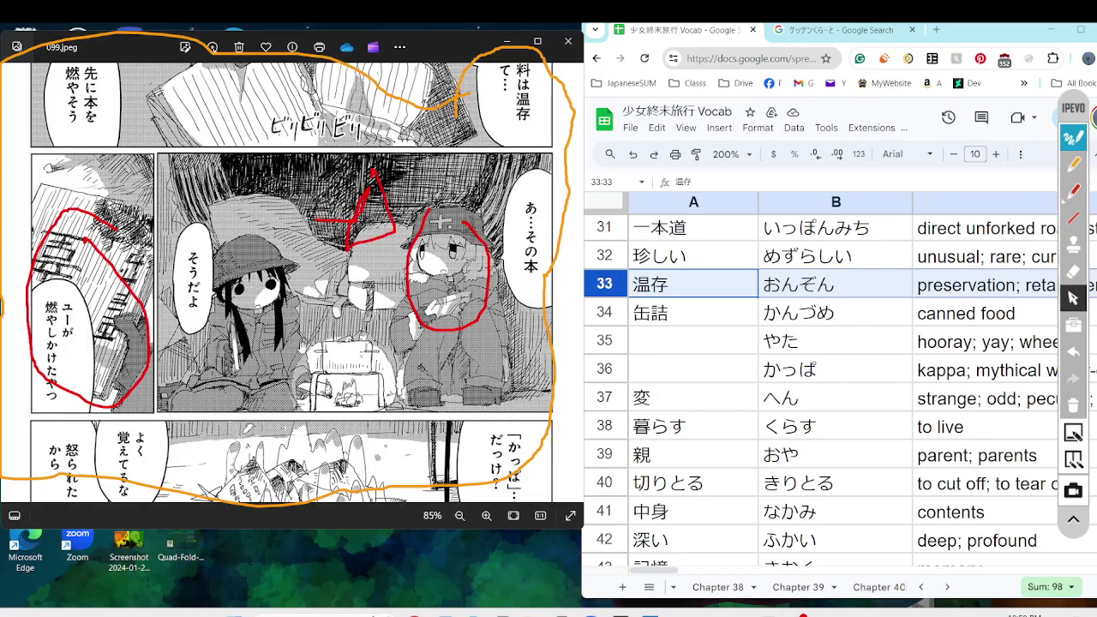
Pan to the lower panels and erase the red zigzag and circles
mouse_move(302, 348)
mouse_down()
mouse_move(283, 194)
mouse_move(228, 27)
mouse_up()
click(1073, 272)
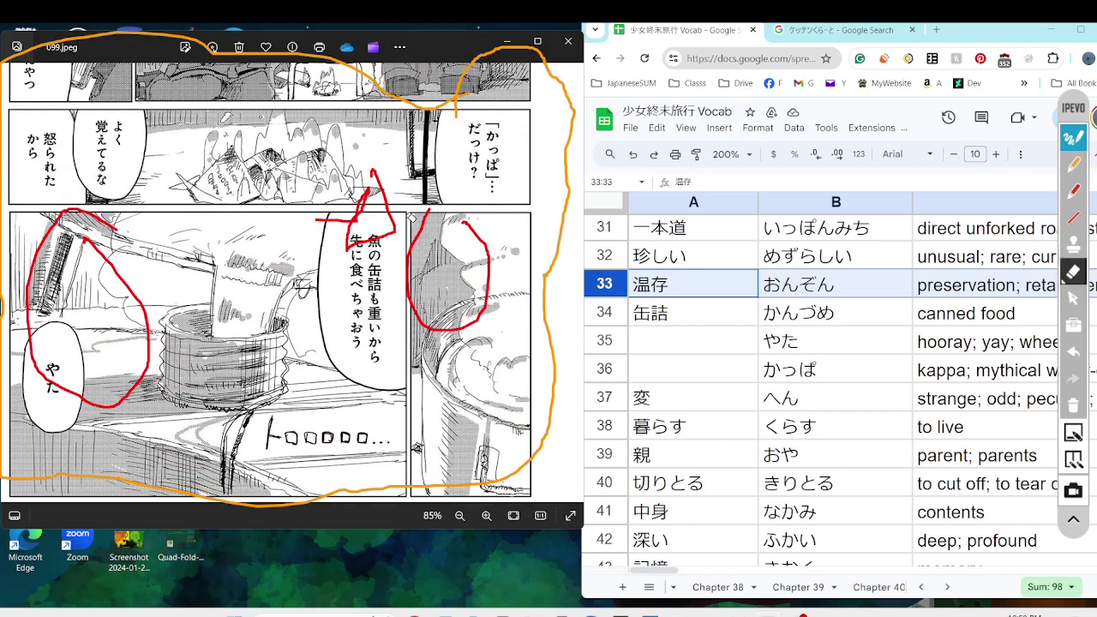
mouse_move(381, 176)
mouse_down()
mouse_move(154, 385)
mouse_move(30, 337)
mouse_move(137, 310)
mouse_move(385, 411)
mouse_move(504, 304)
mouse_move(378, 290)
mouse_move(380, 243)
mouse_up()
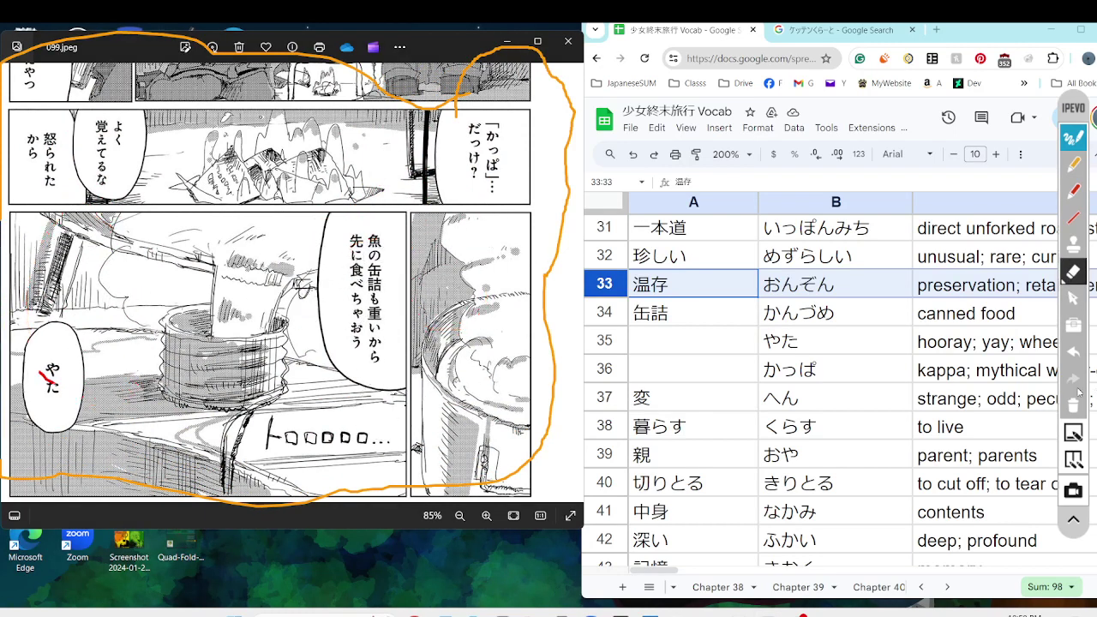
click(1073, 298)
Circle the ユーが燃やしかけたやつ bubble in red and draw an arrow toward rows 33–35
scroll(378, 350, up, 5)
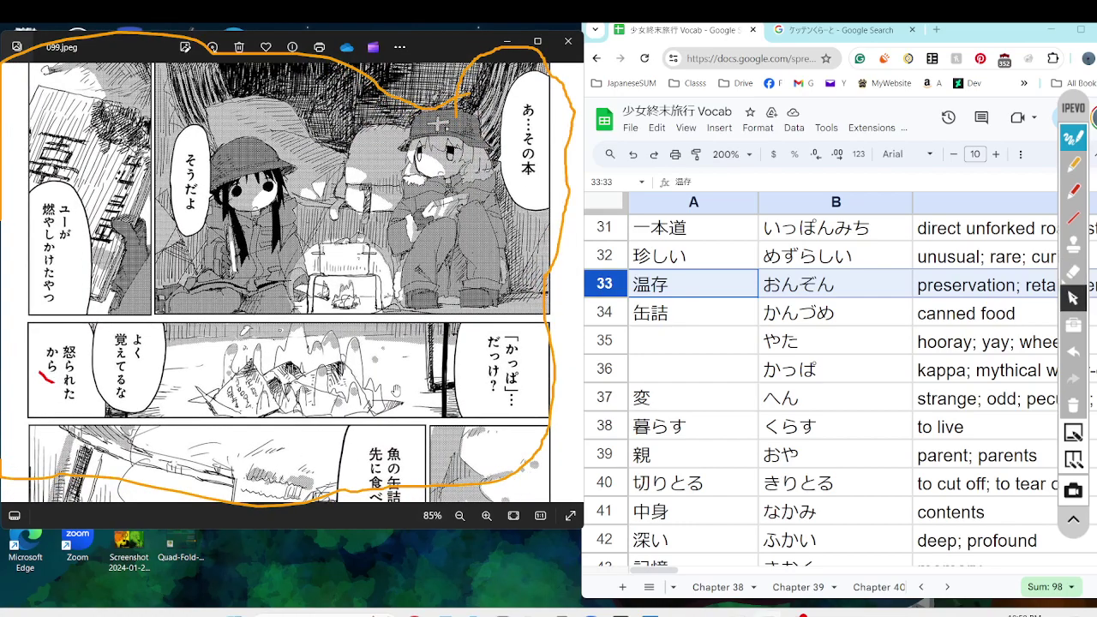
click(1073, 190)
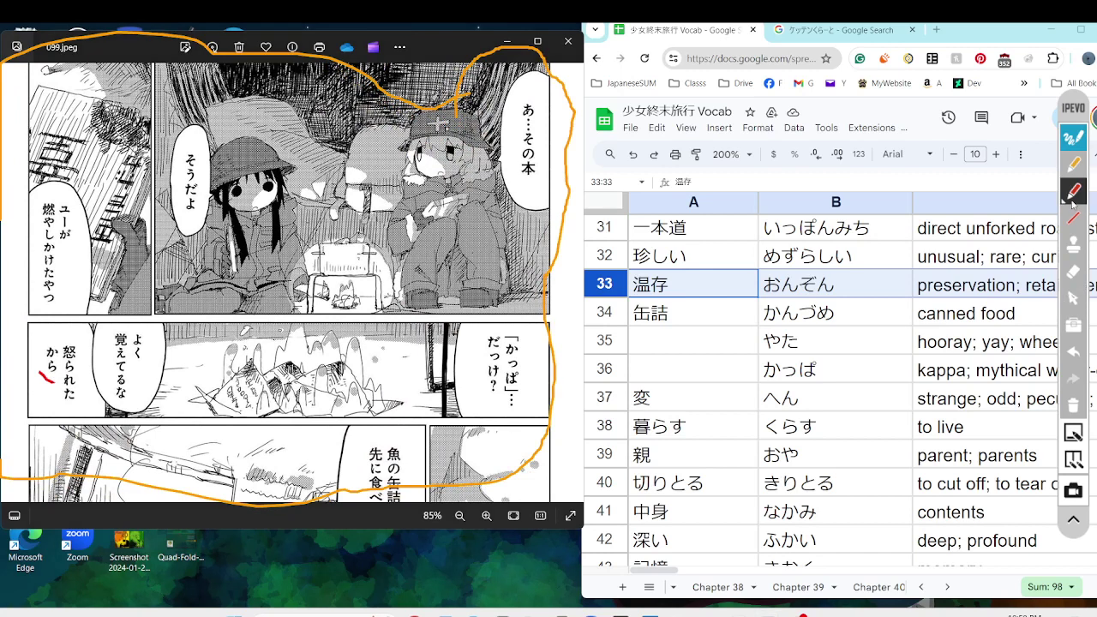
mouse_move(155, 115)
mouse_down()
mouse_move(83, 98)
mouse_move(155, 146)
mouse_up()
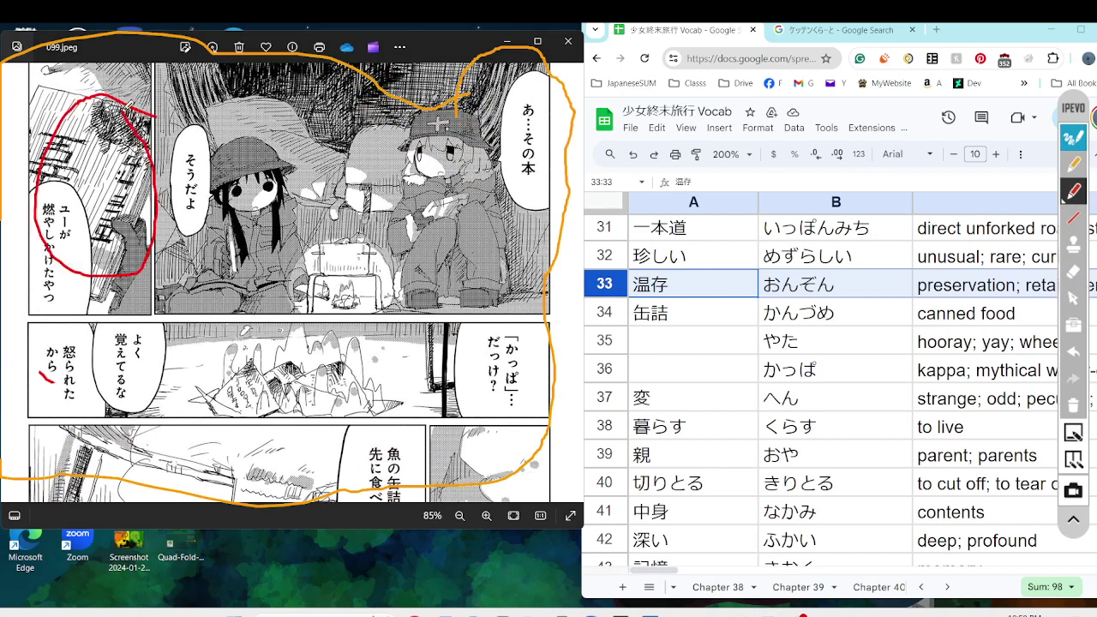
drag(523, 337, 602, 284)
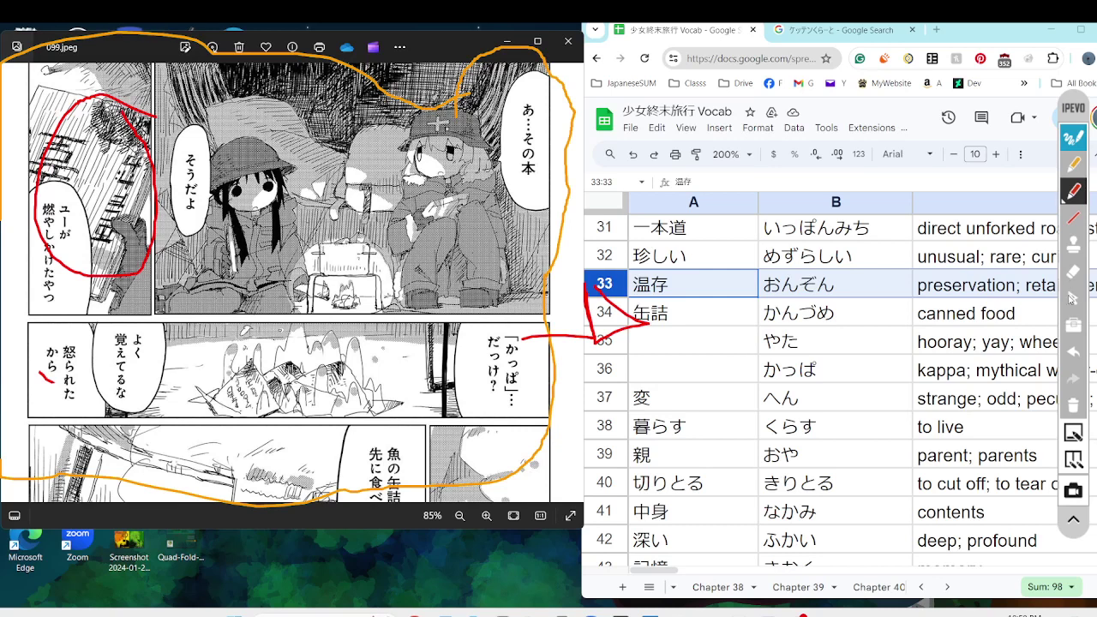
Select the かっぱ reading and meaning cells, B36 and C36
click(1071, 299)
click(787, 375)
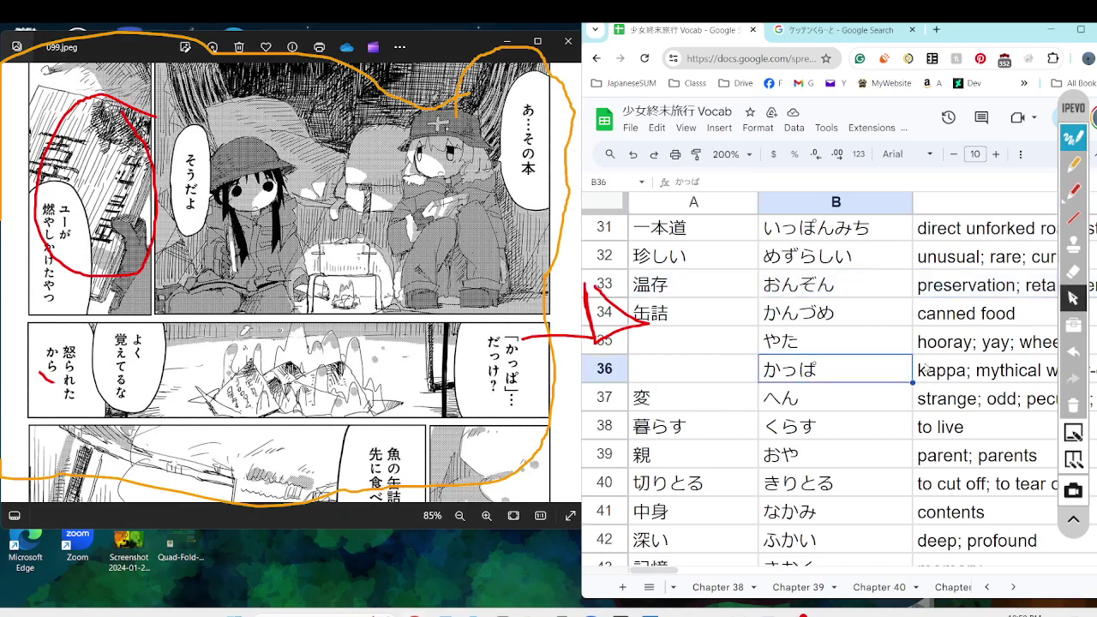
click(955, 376)
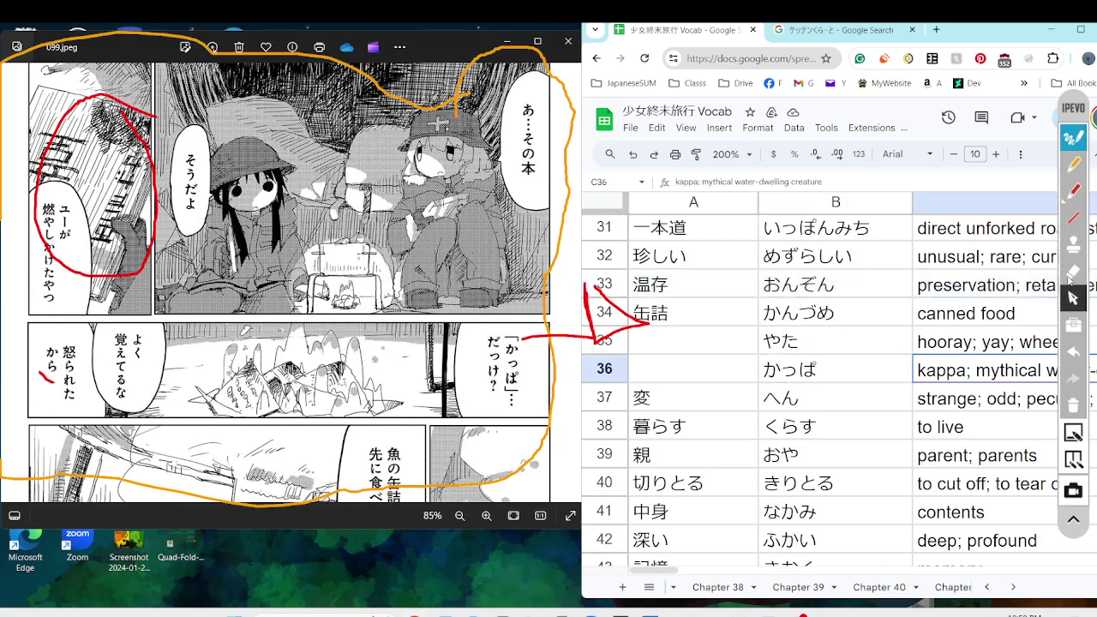
Erase the red circle and arrow, then scroll down to the canned-fish bubble
click(1073, 272)
drag(118, 132, 107, 100)
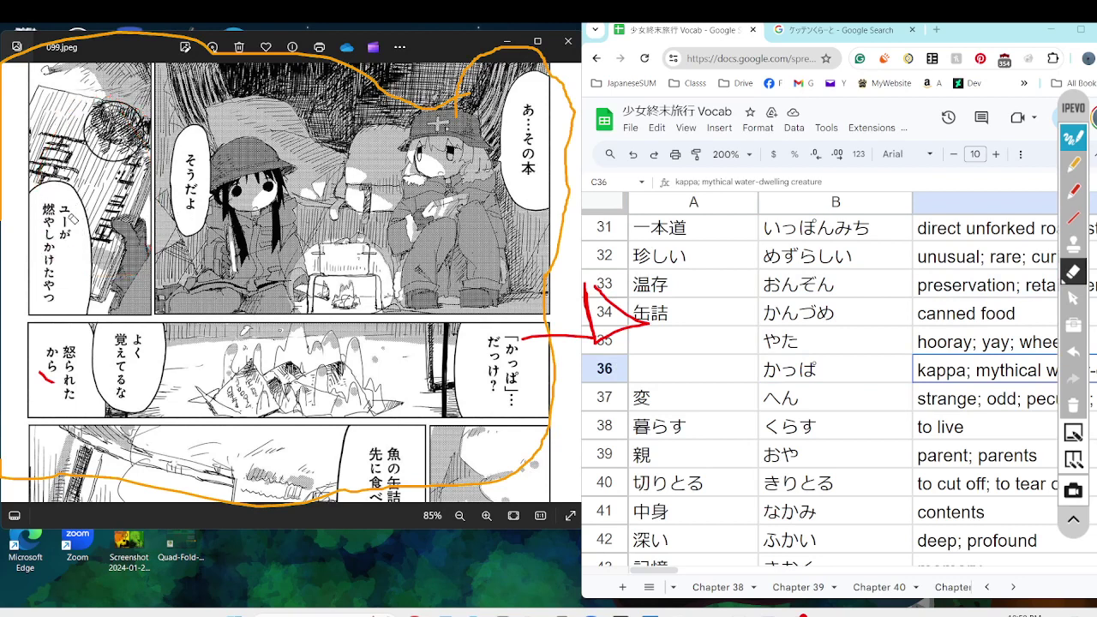
mouse_move(661, 286)
mouse_down()
mouse_move(610, 240)
mouse_move(592, 330)
mouse_up()
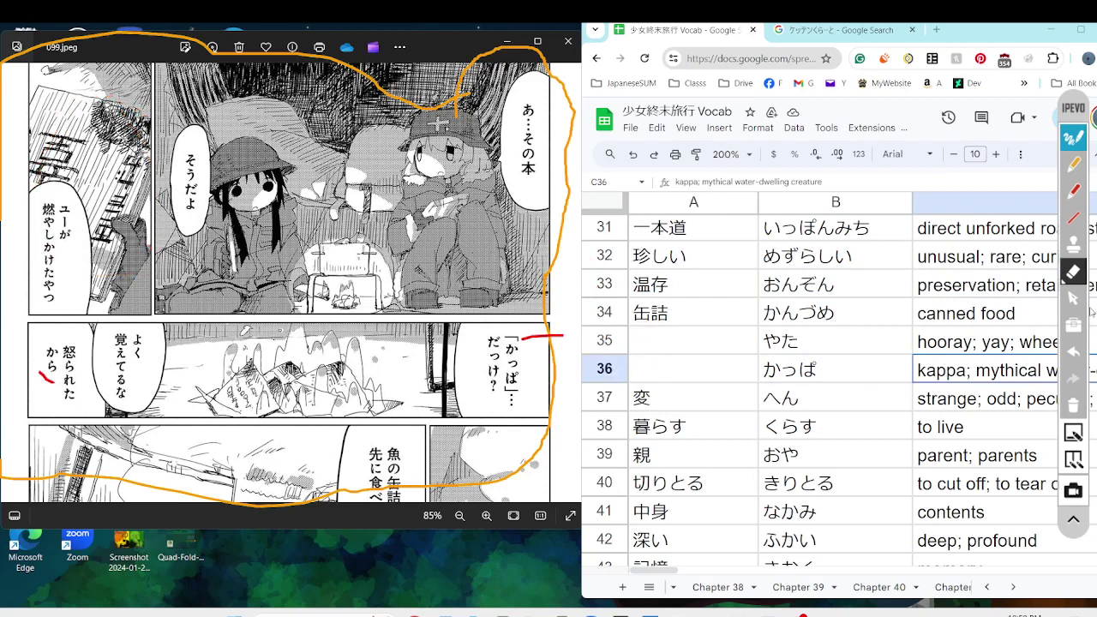
click(1073, 298)
scroll(488, 360, down, 1)
scroll(488, 255, down, 1)
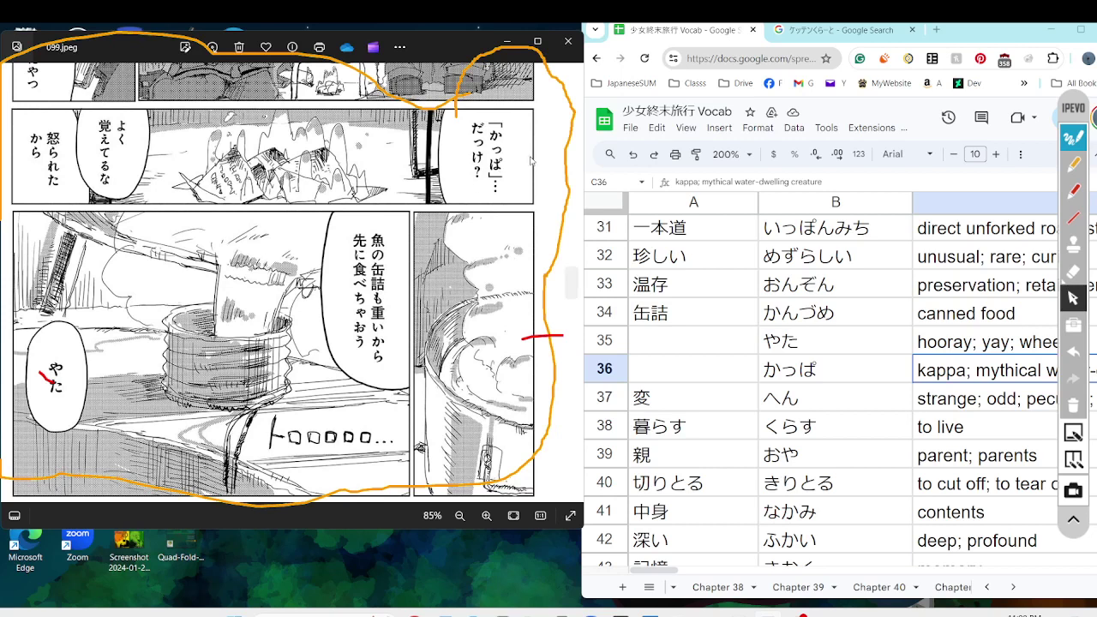
In red, loop 「かっぱ」…だっけ？, mark the right figure and よく覚えてるな, and bracket 怒られた
click(1070, 197)
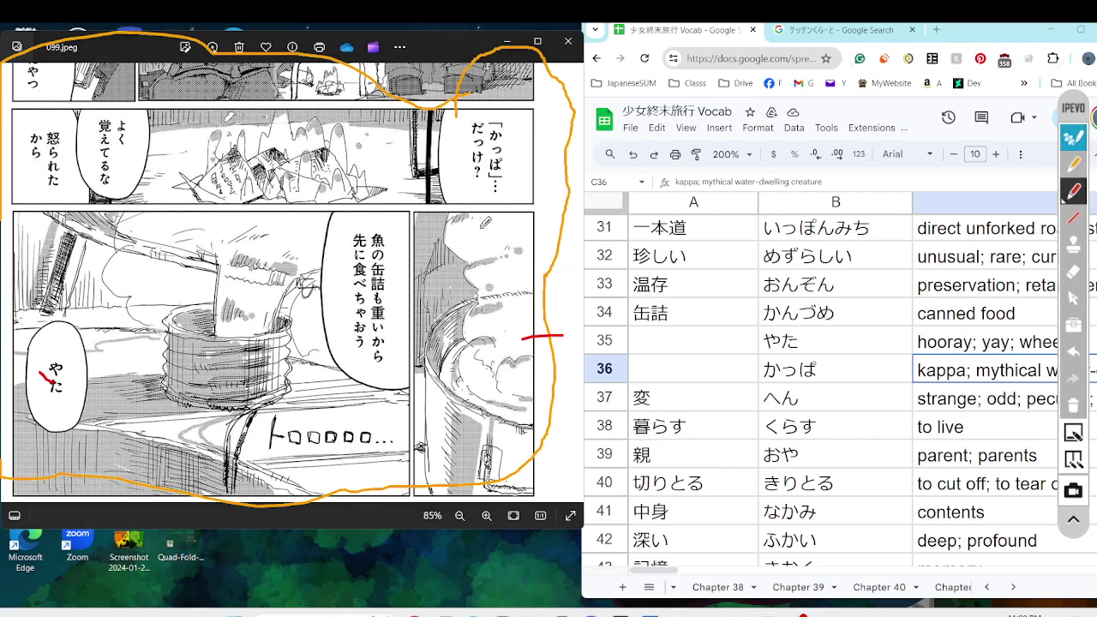
mouse_move(520, 121)
mouse_down()
mouse_move(463, 167)
mouse_move(523, 126)
mouse_up()
mouse_move(451, 254)
mouse_down()
mouse_move(451, 242)
mouse_move(440, 279)
mouse_move(446, 258)
mouse_move(470, 274)
mouse_move(446, 273)
mouse_move(465, 265)
mouse_up()
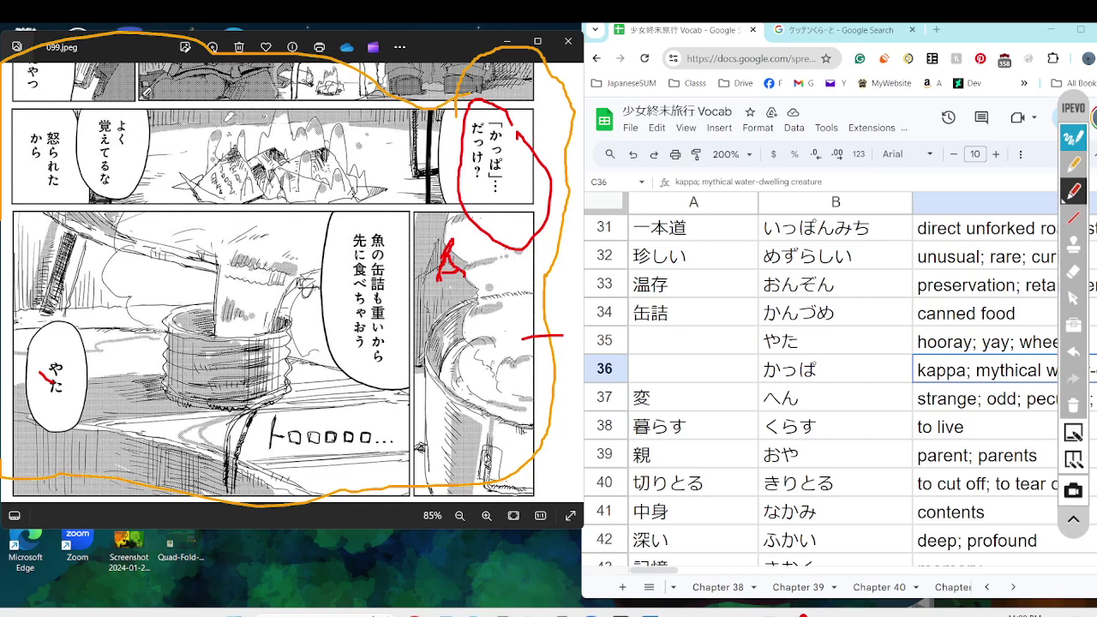
mouse_move(132, 124)
mouse_down()
mouse_move(192, 120)
mouse_move(202, 144)
mouse_move(193, 89)
mouse_up()
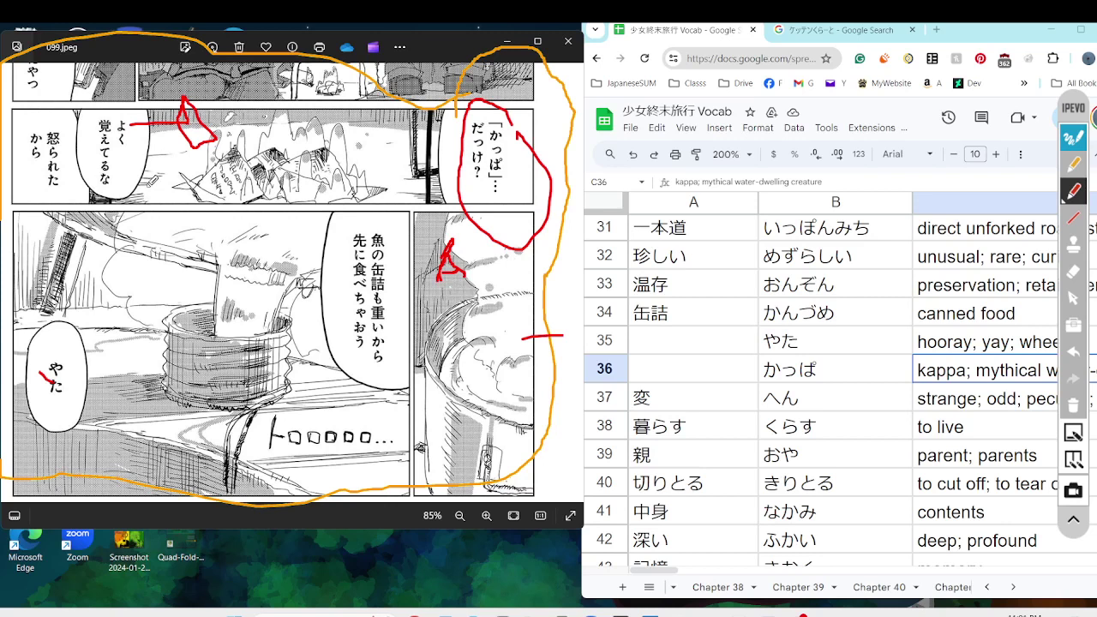
mouse_move(63, 128)
mouse_down()
mouse_move(68, 180)
mouse_move(41, 202)
mouse_move(43, 115)
mouse_move(74, 115)
mouse_move(70, 131)
mouse_up()
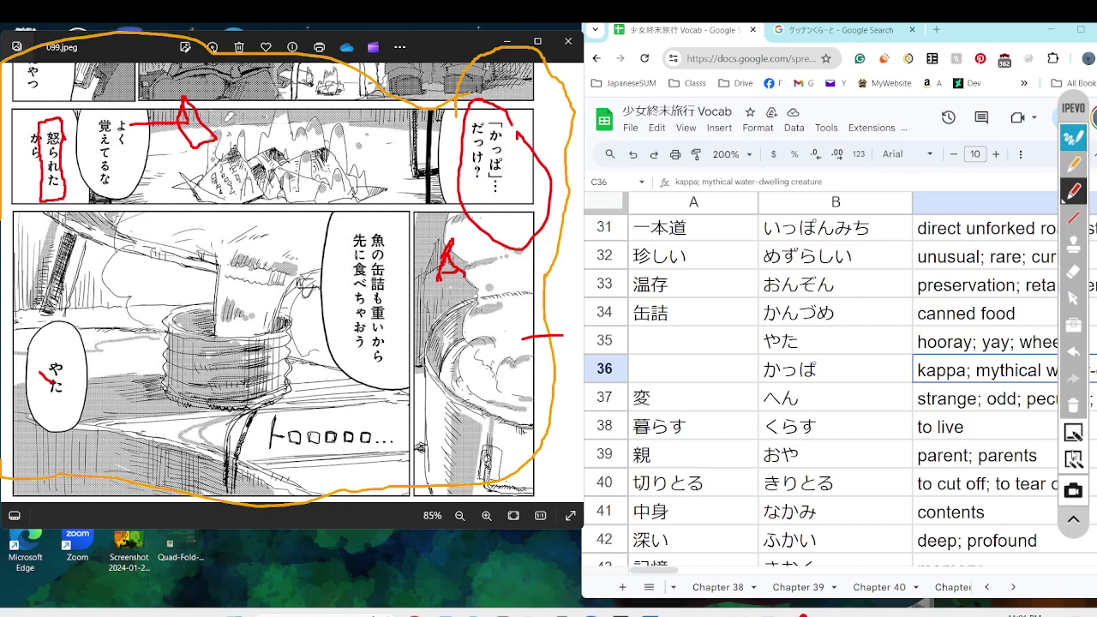
Clear all marks and bring the upper そうだよ panel fully into view
click(1068, 406)
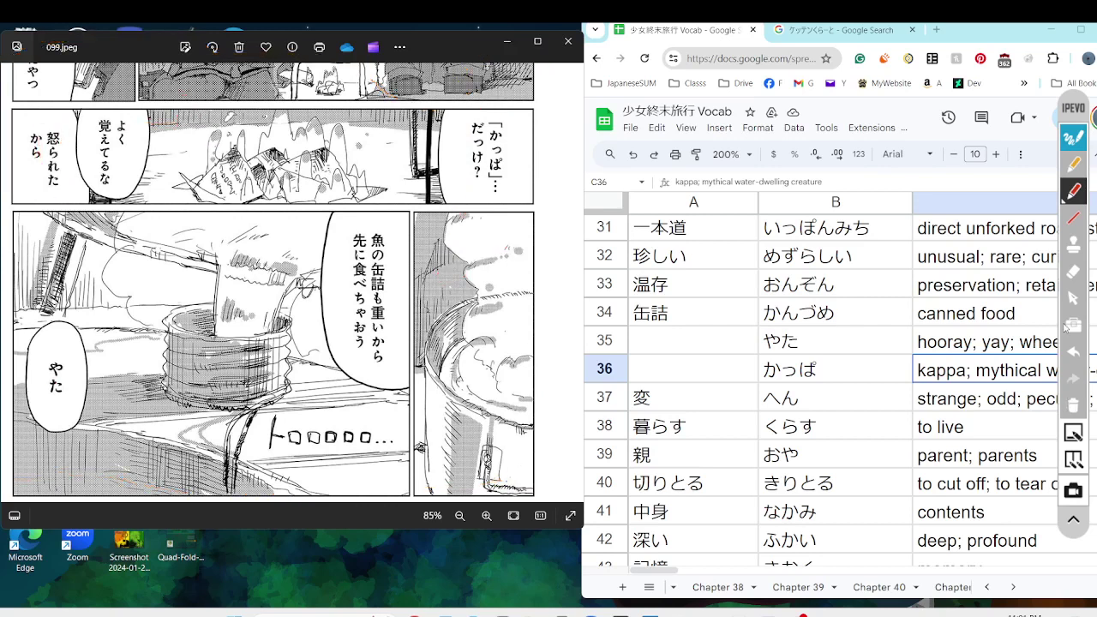
click(1072, 300)
scroll(254, 152, up, 2)
scroll(272, 283, up, 3)
drag(262, 328, 254, 339)
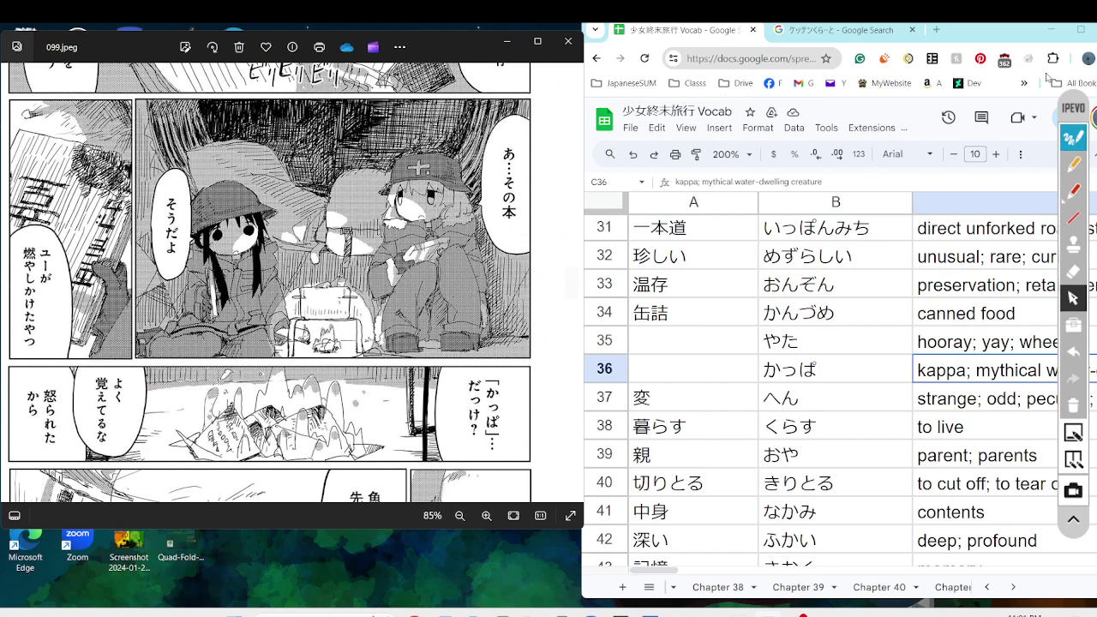
Annotate the そうだよ panel with red circles, arrows and a line, then wipe them
click(1080, 192)
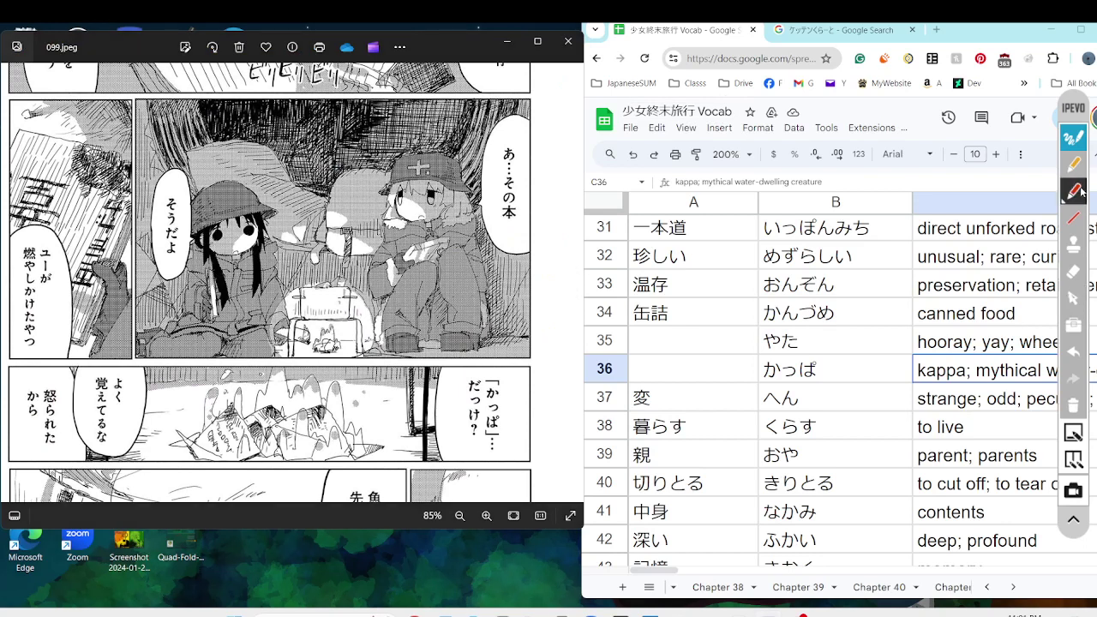
mouse_move(230, 178)
mouse_down()
mouse_move(169, 173)
mouse_move(225, 159)
mouse_move(212, 166)
mouse_up()
drag(437, 189, 442, 195)
mouse_move(24, 75)
mouse_down()
mouse_move(35, 231)
mouse_move(253, 352)
mouse_up()
mouse_move(262, 309)
mouse_down()
mouse_move(242, 341)
mouse_move(298, 343)
mouse_up()
mouse_move(295, 175)
mouse_down()
mouse_move(283, 197)
mouse_move(291, 211)
mouse_up()
click(1077, 402)
Pan down to page 98's bottom and circle the canned-fish and やた panel in red
click(1072, 307)
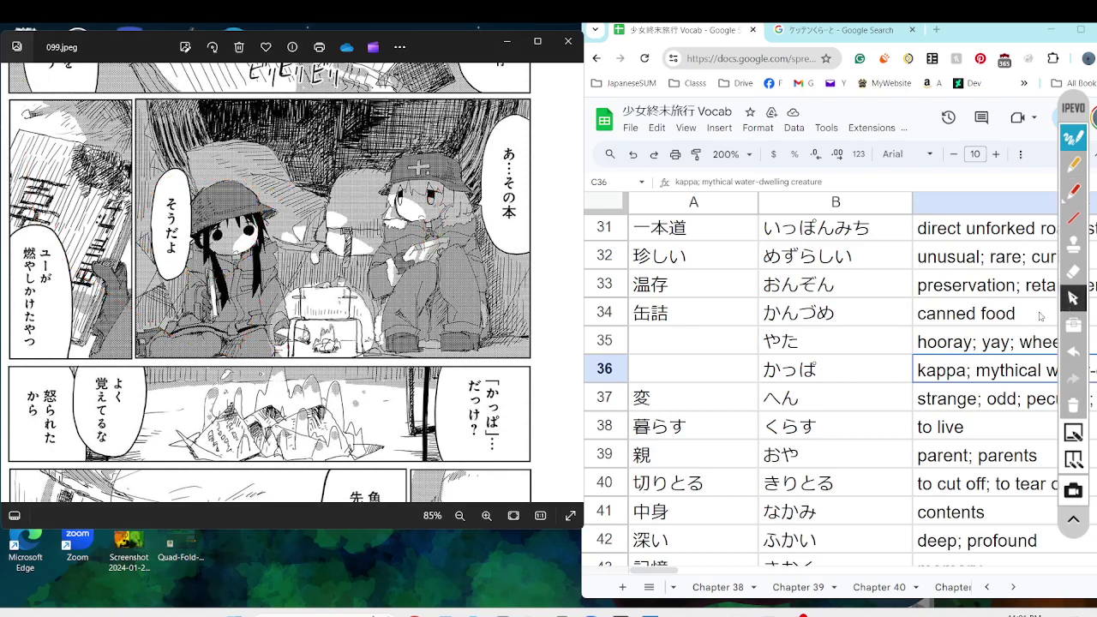
mouse_move(124, 473)
mouse_down()
mouse_move(120, 103)
mouse_move(118, 142)
mouse_move(122, 130)
mouse_up()
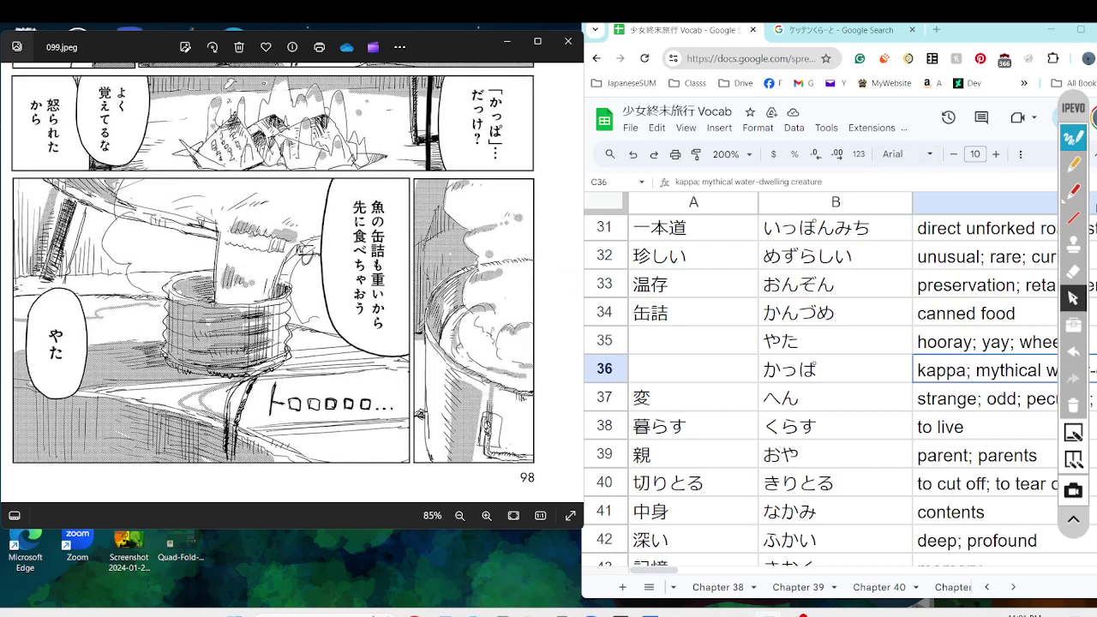
click(1073, 191)
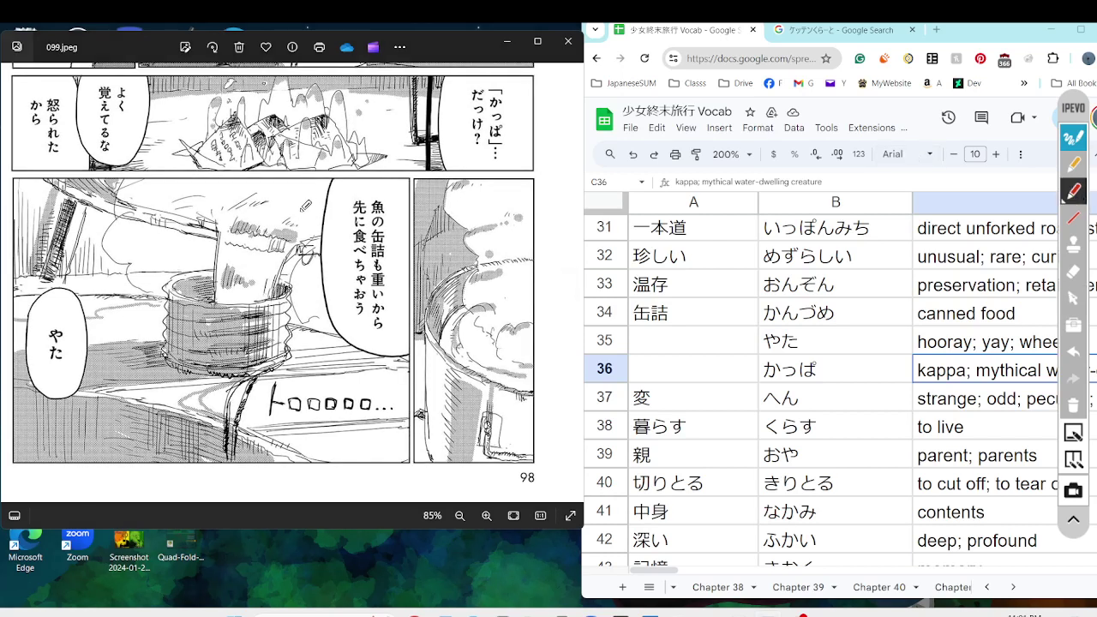
mouse_move(302, 204)
mouse_down()
mouse_move(399, 139)
mouse_move(447, 205)
mouse_move(433, 367)
mouse_move(309, 467)
mouse_move(101, 468)
mouse_move(53, 225)
mouse_move(313, 180)
mouse_up()
click(1077, 298)
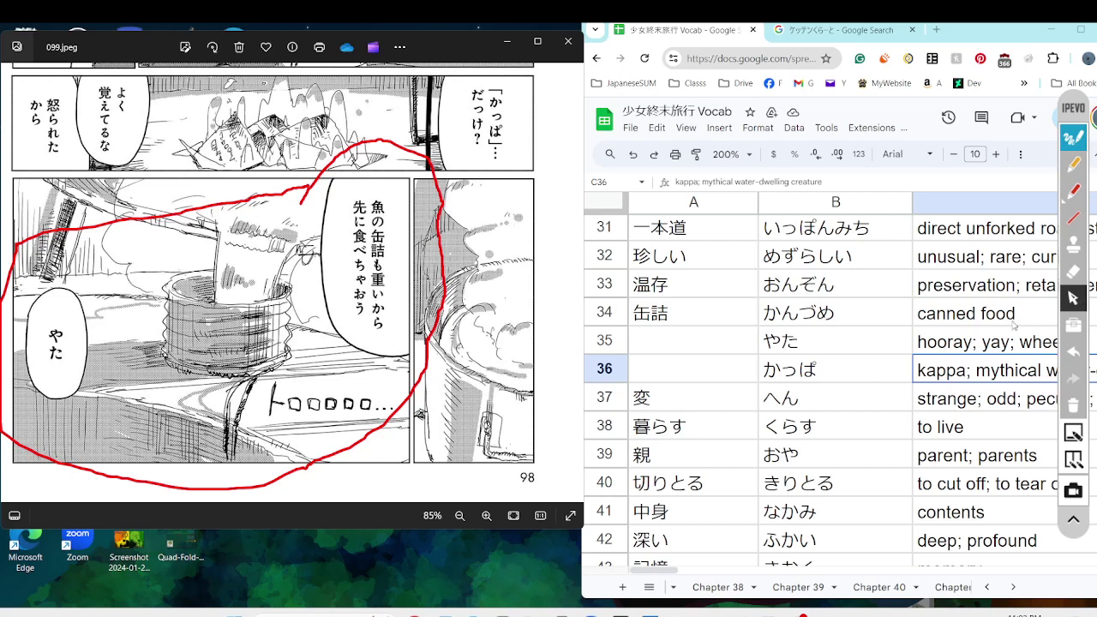
Select sheet rows 34–35, 缶詰 and やた, and scroll through the list
click(602, 318)
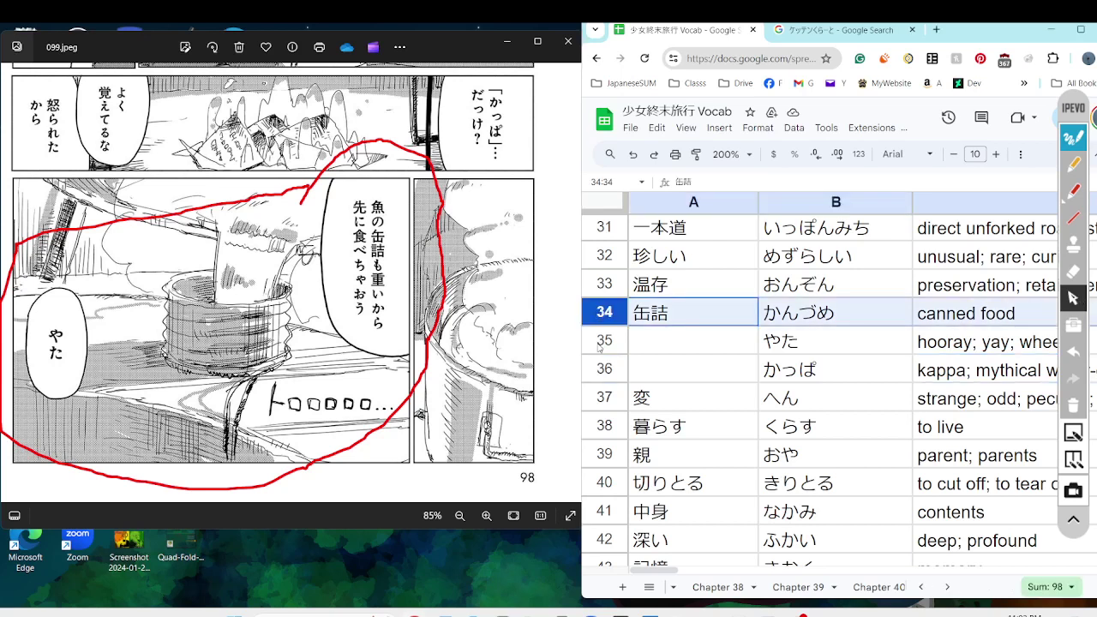
shift+click(603, 343)
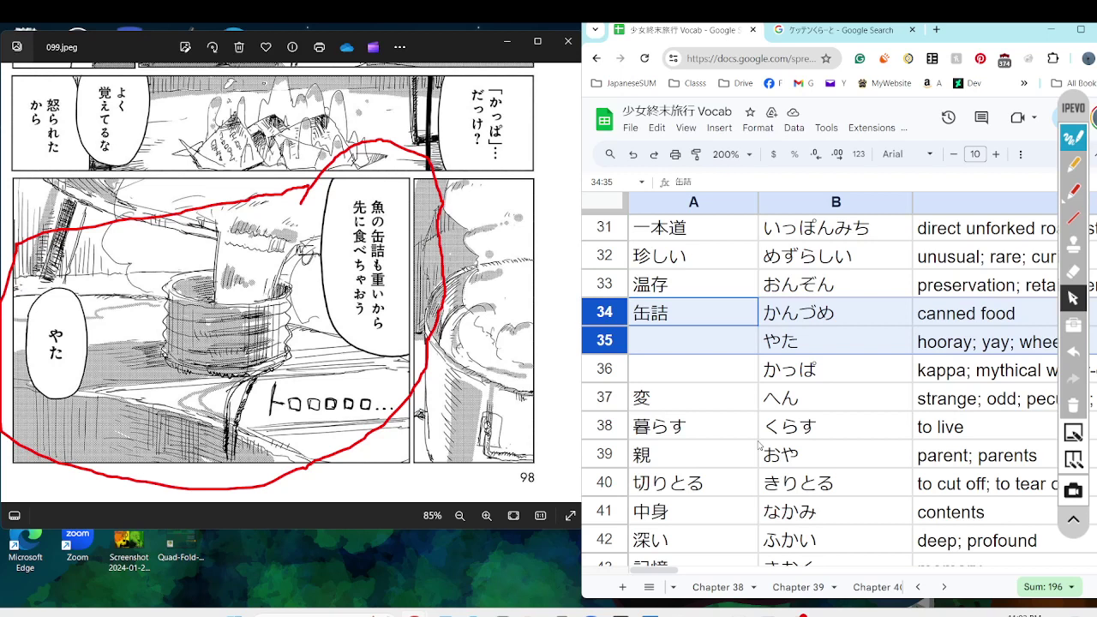
scroll(782, 517, down, 3)
scroll(782, 517, up, 3)
scroll(782, 518, down, 2)
scroll(782, 518, up, 1)
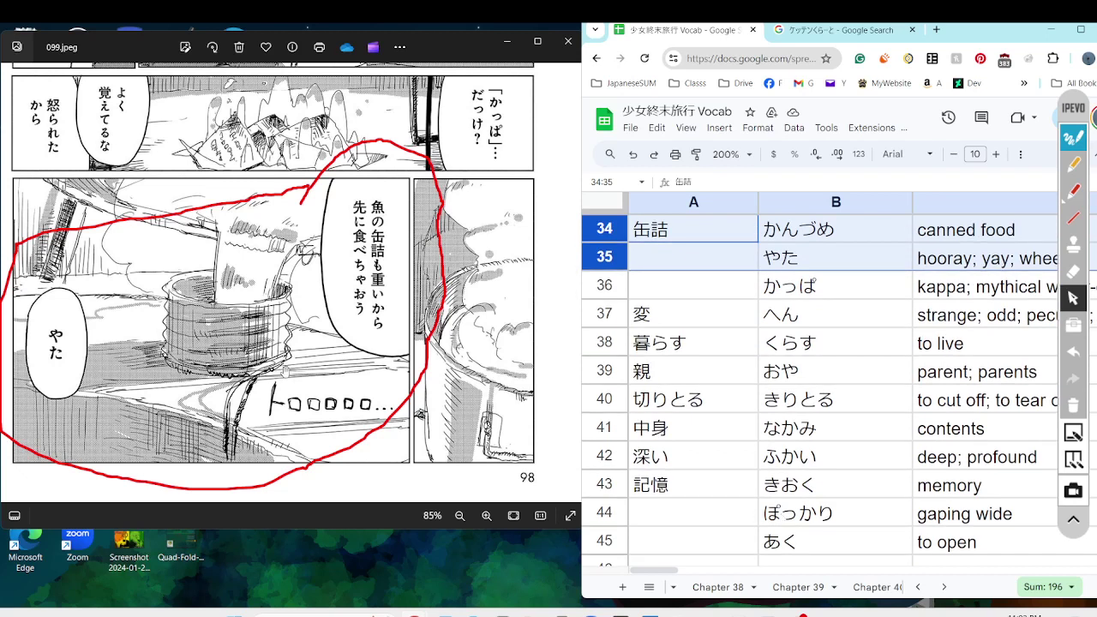
scroll(205, 401, down, 2)
Advance to 100.jpeg and bring its top panel into view
scroll(206, 400, down, 1)
key(Right)
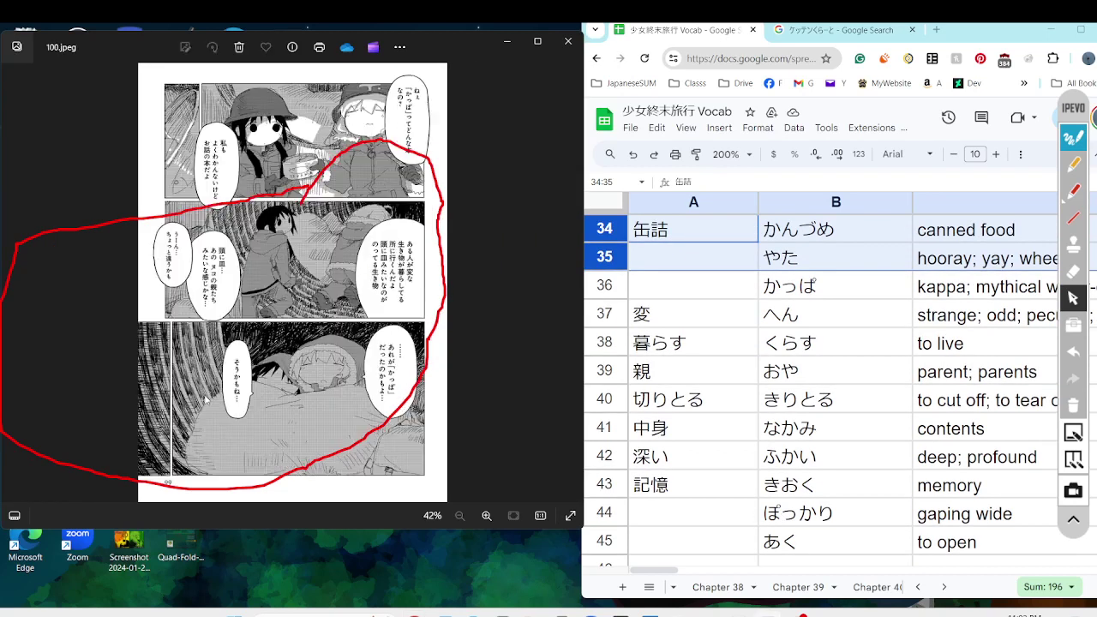
scroll(252, 280, up, 3)
drag(253, 279, 216, 537)
Clear leftover ink, circle the top panel's bubbles in red, then erase the loop
click(1073, 407)
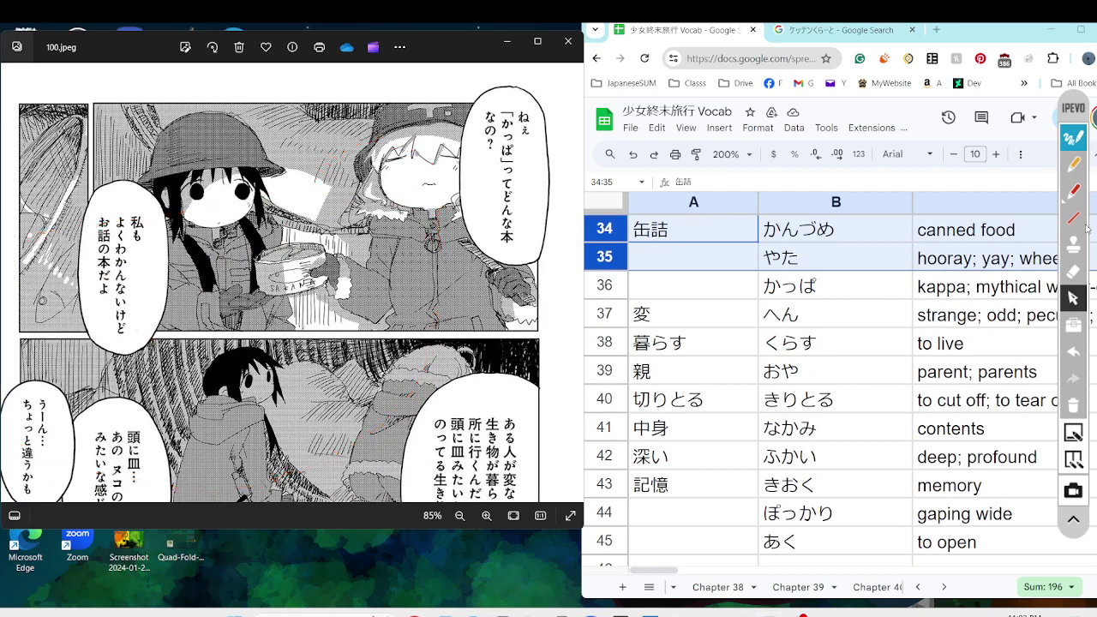
click(1074, 190)
mouse_move(429, 138)
mouse_down()
mouse_move(513, 36)
mouse_move(571, 101)
mouse_move(555, 275)
mouse_move(444, 341)
mouse_move(96, 377)
mouse_move(58, 141)
mouse_move(431, 120)
mouse_up()
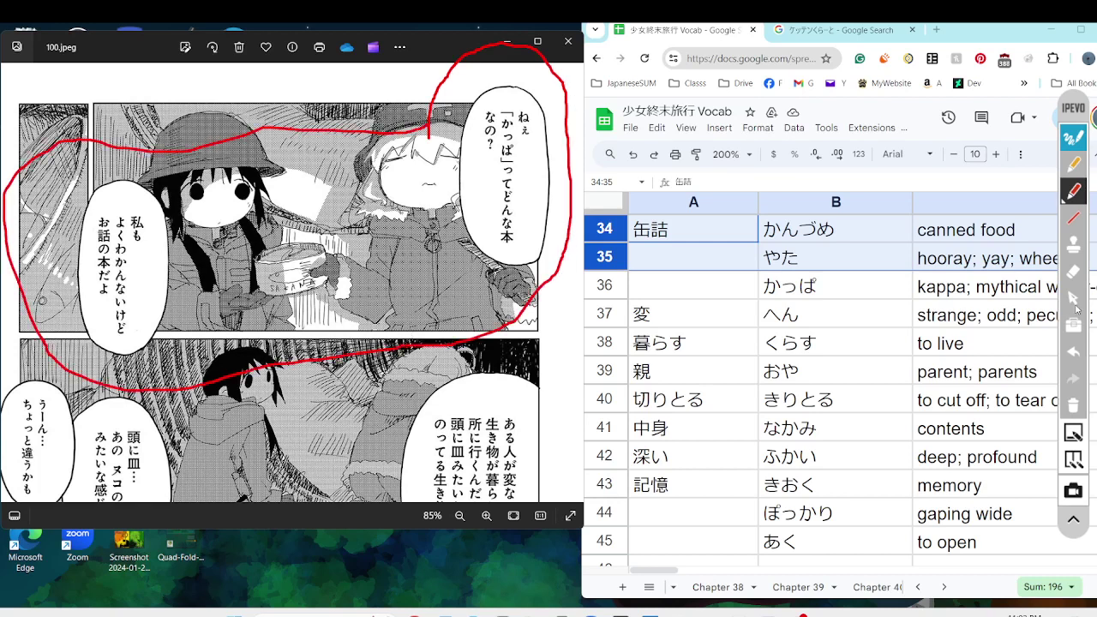
click(1076, 305)
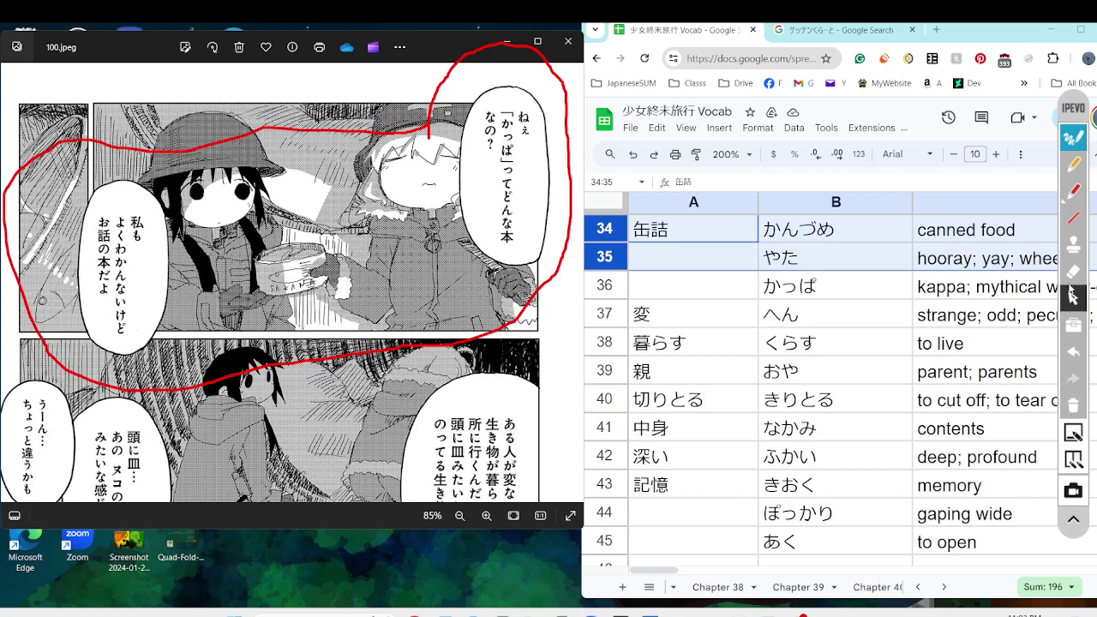
click(1074, 405)
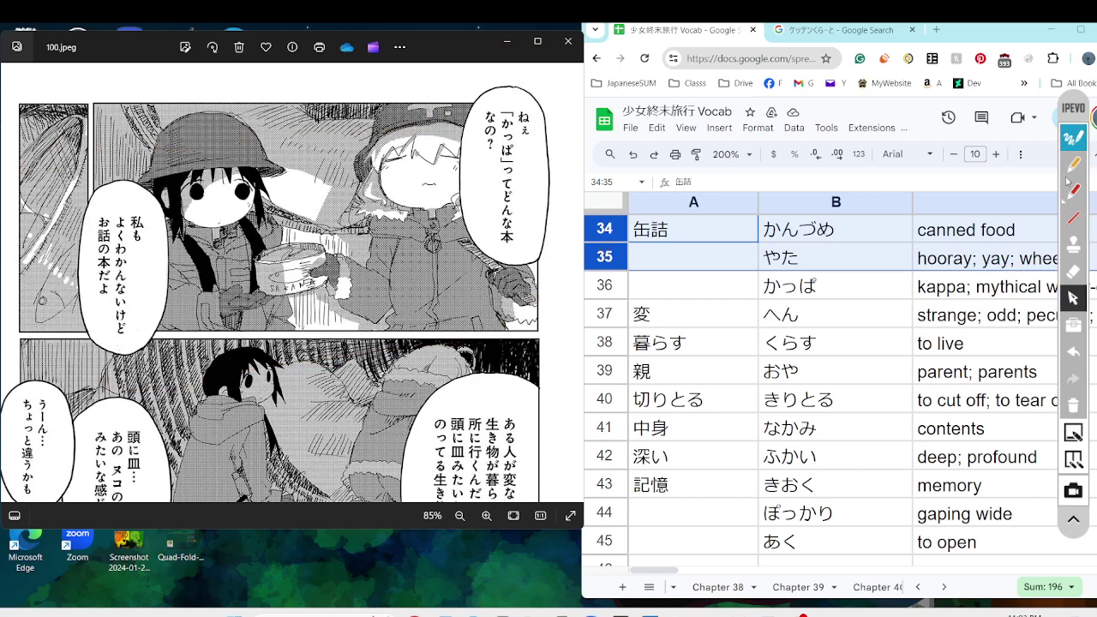
Bracket a speech bubble in orange, then erase the bracket
click(1072, 165)
mouse_move(110, 214)
mouse_down()
mouse_move(81, 223)
mouse_move(94, 279)
mouse_move(112, 280)
mouse_up()
click(1073, 404)
click(1074, 298)
Circle the ある人が変な生き物が暮らしてる bubble in orange
scroll(485, 356, down, 3)
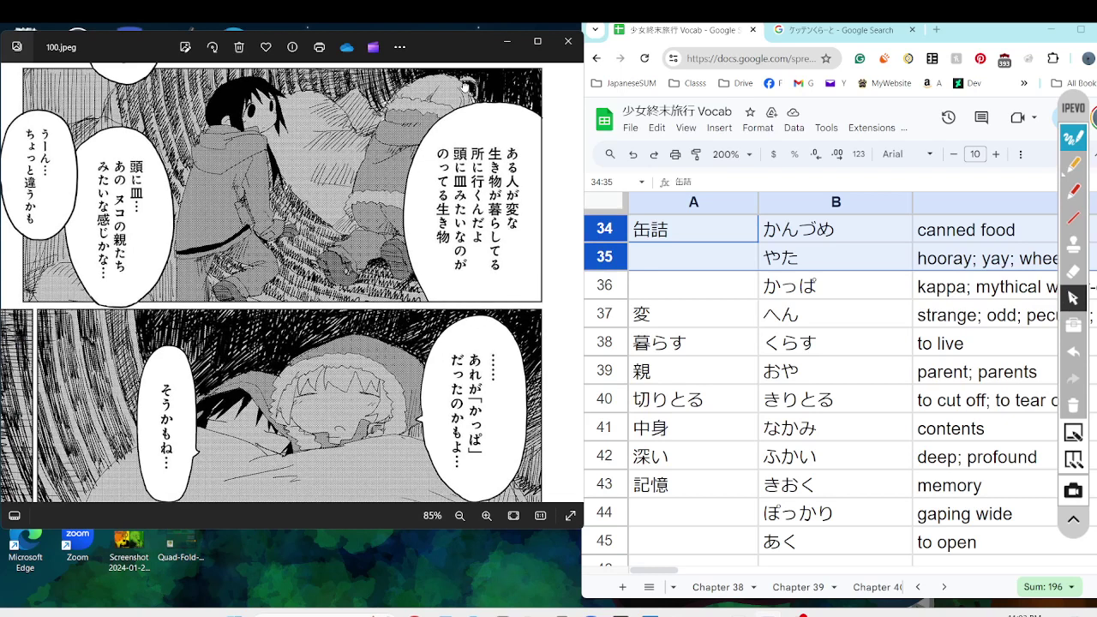
click(1073, 163)
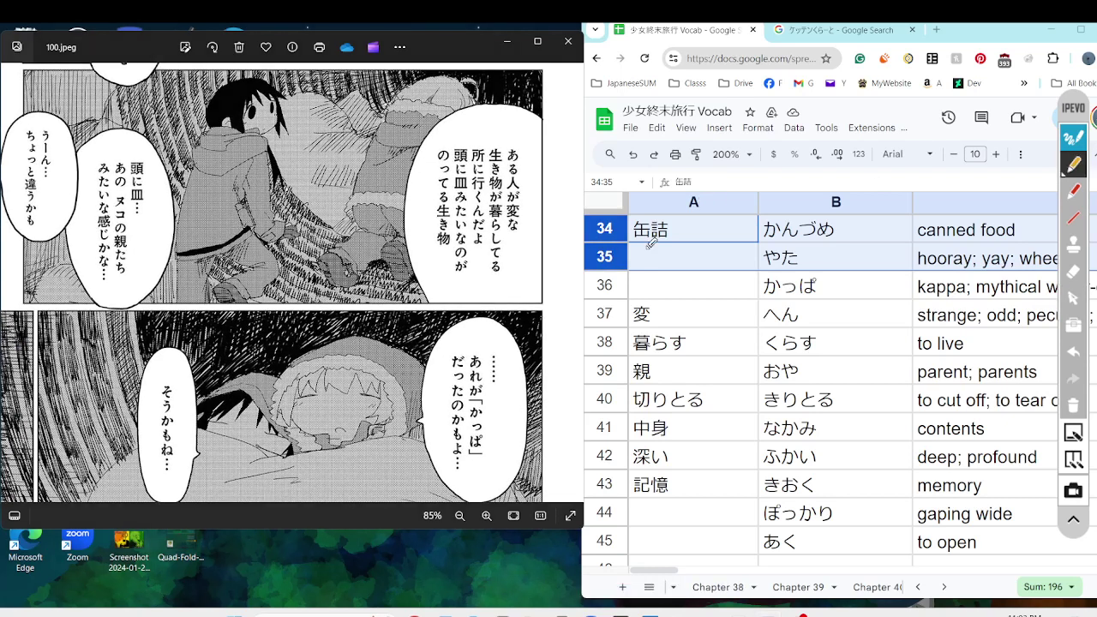
mouse_move(520, 307)
mouse_down()
mouse_move(379, 283)
mouse_move(525, 88)
mouse_move(572, 184)
mouse_move(542, 272)
mouse_move(520, 293)
mouse_up()
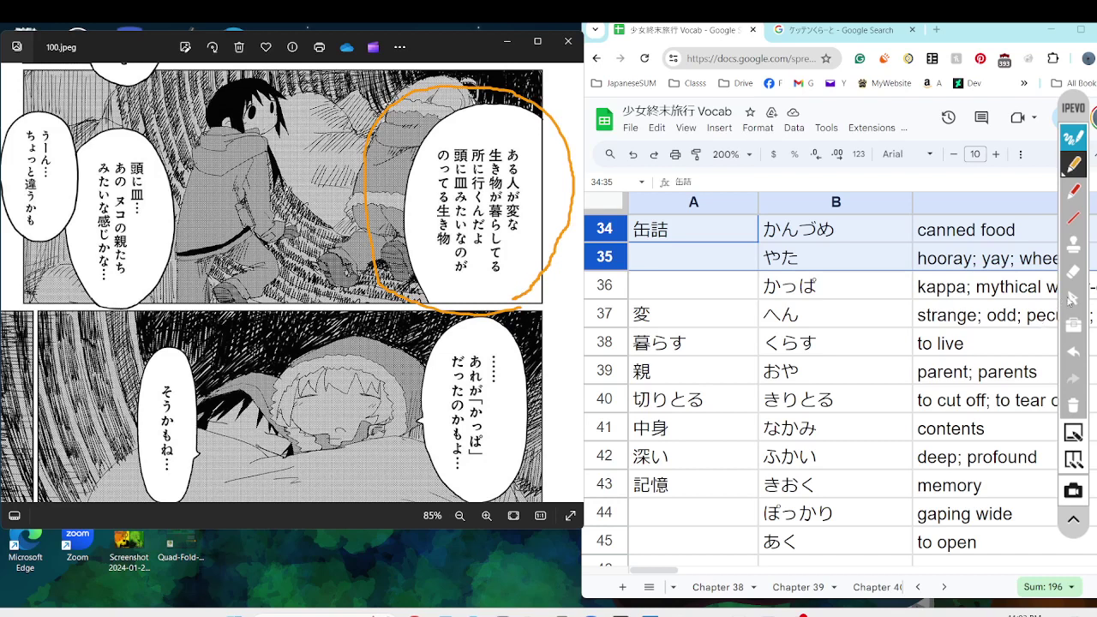
click(1072, 298)
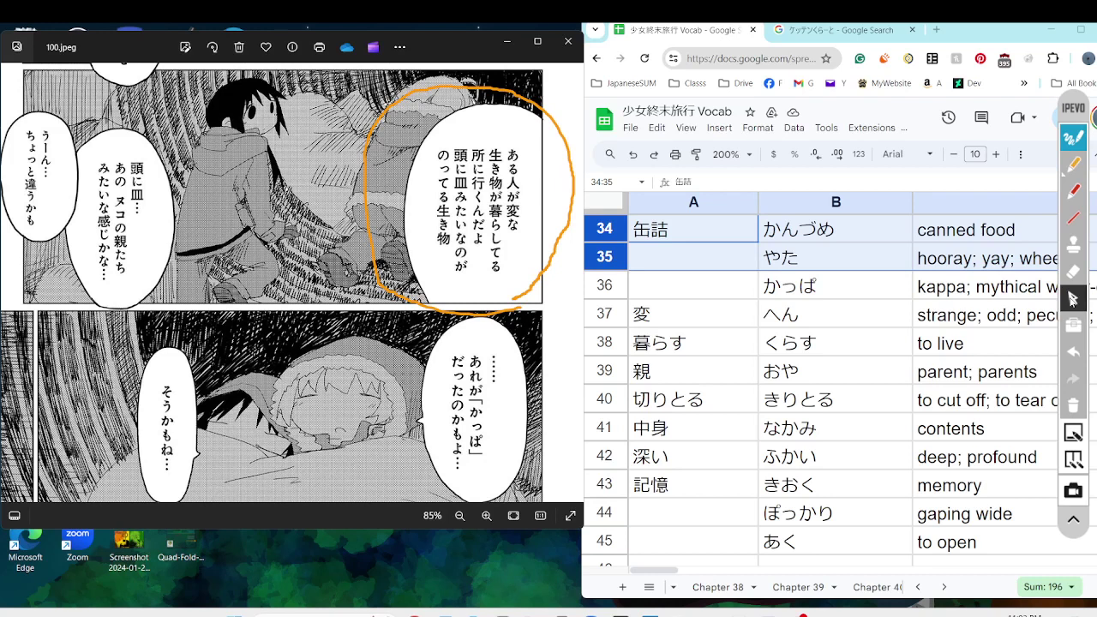
Scribble orange highlighter over the bubble's text, then erase the scribbles and leftover dot
click(1076, 166)
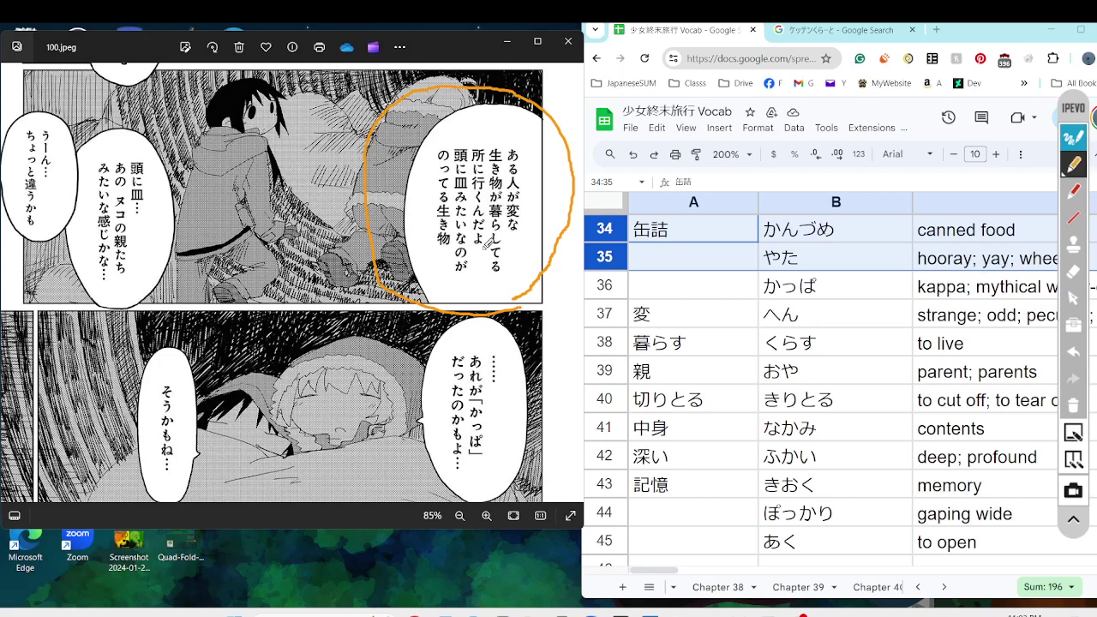
click(479, 251)
mouse_move(458, 142)
mouse_down()
mouse_move(464, 273)
mouse_move(439, 248)
mouse_move(463, 247)
mouse_move(463, 182)
mouse_move(452, 209)
mouse_move(449, 181)
mouse_move(460, 224)
mouse_move(485, 153)
mouse_move(586, 125)
mouse_up()
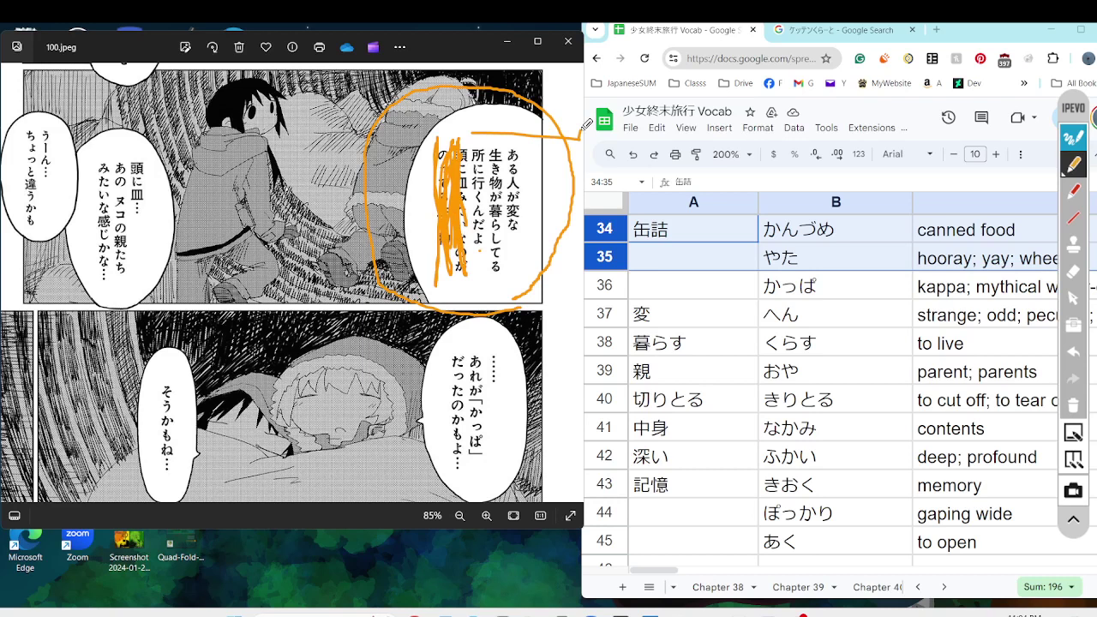
click(1072, 275)
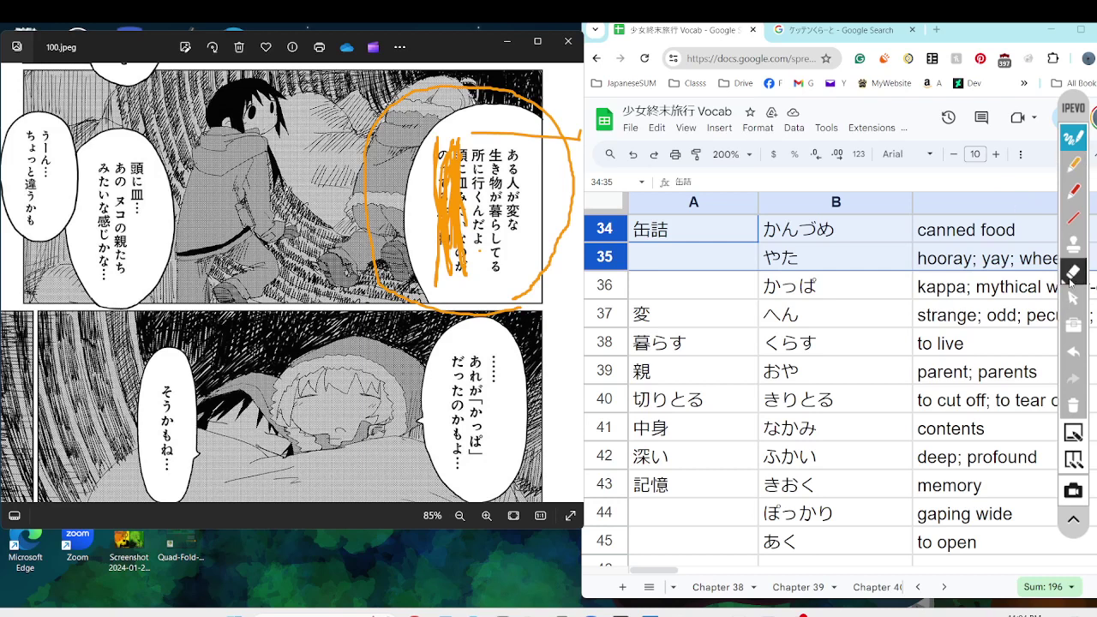
mouse_move(485, 130)
mouse_down()
mouse_move(441, 224)
mouse_move(439, 279)
mouse_up()
drag(435, 164, 532, 135)
click(1073, 164)
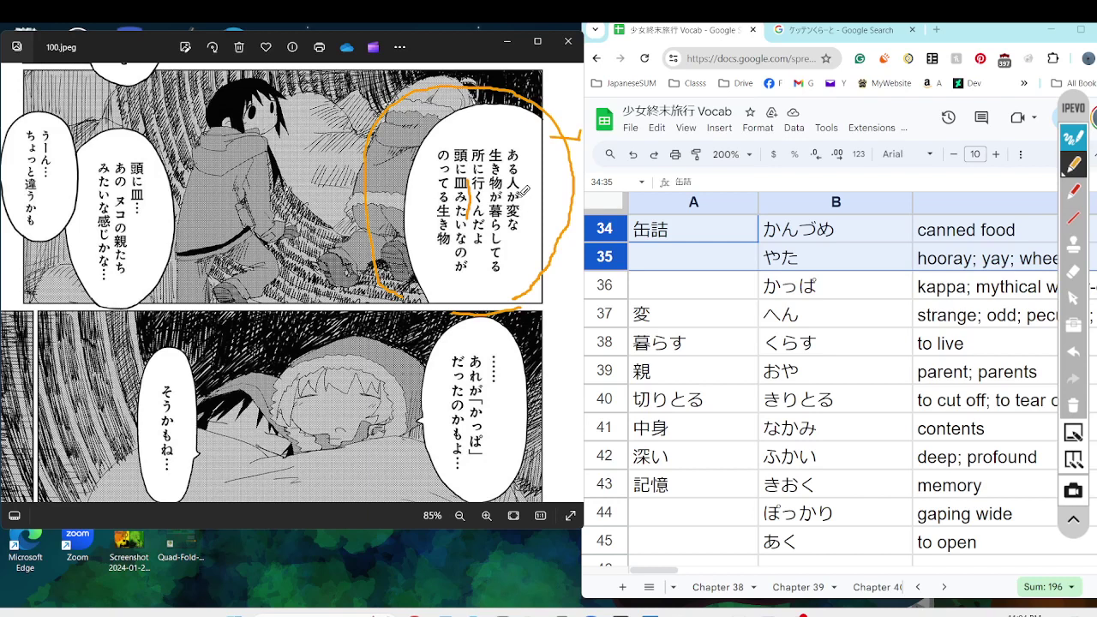
Clear the page and draw an orange curve beside the ある人が変な生き物 bubble
click(1076, 406)
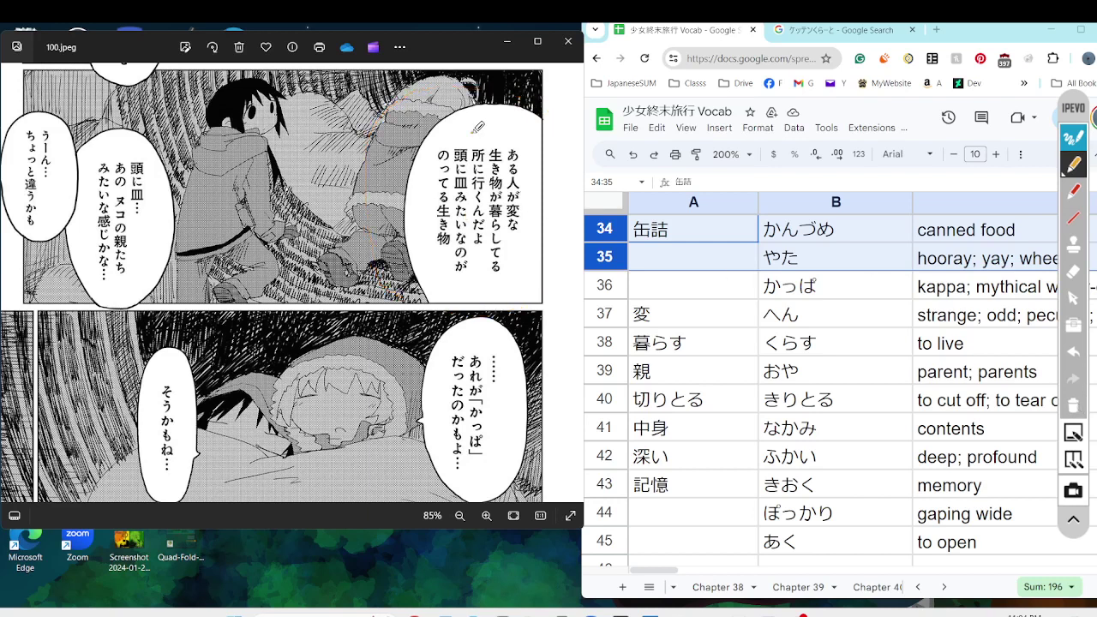
mouse_move(473, 133)
mouse_down()
mouse_move(428, 276)
mouse_move(477, 269)
mouse_move(521, 170)
mouse_up()
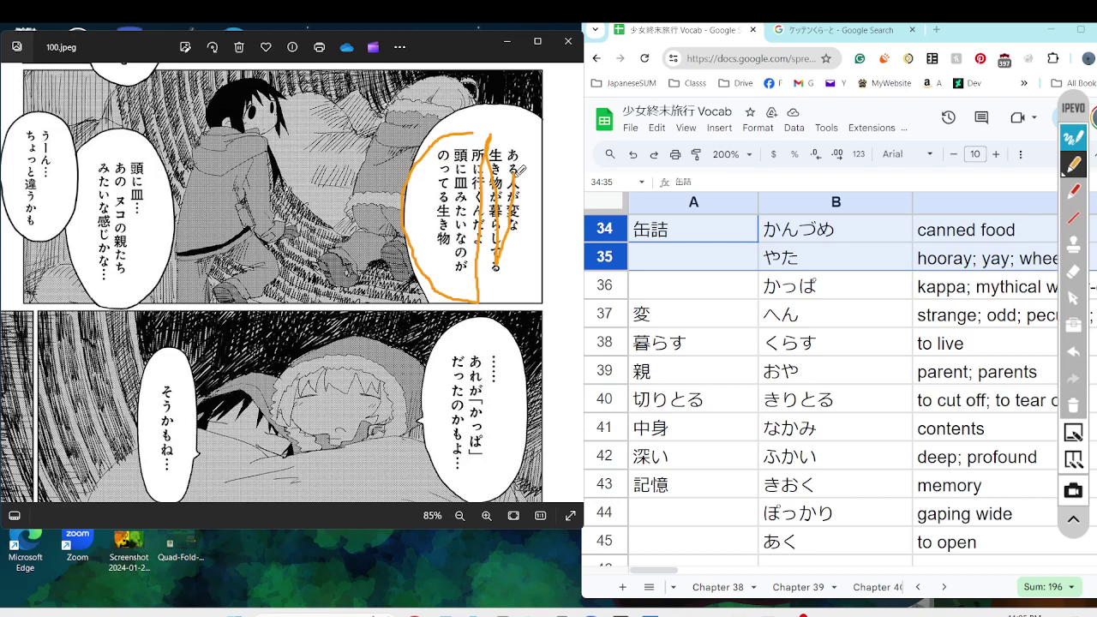
Circle the left-middle bubble in orange and select the 親 vocabulary row 39 and cell A39
click(1075, 406)
mouse_move(101, 129)
mouse_down()
mouse_move(133, 127)
mouse_move(150, 317)
mouse_move(6, 125)
mouse_move(117, 124)
mouse_up()
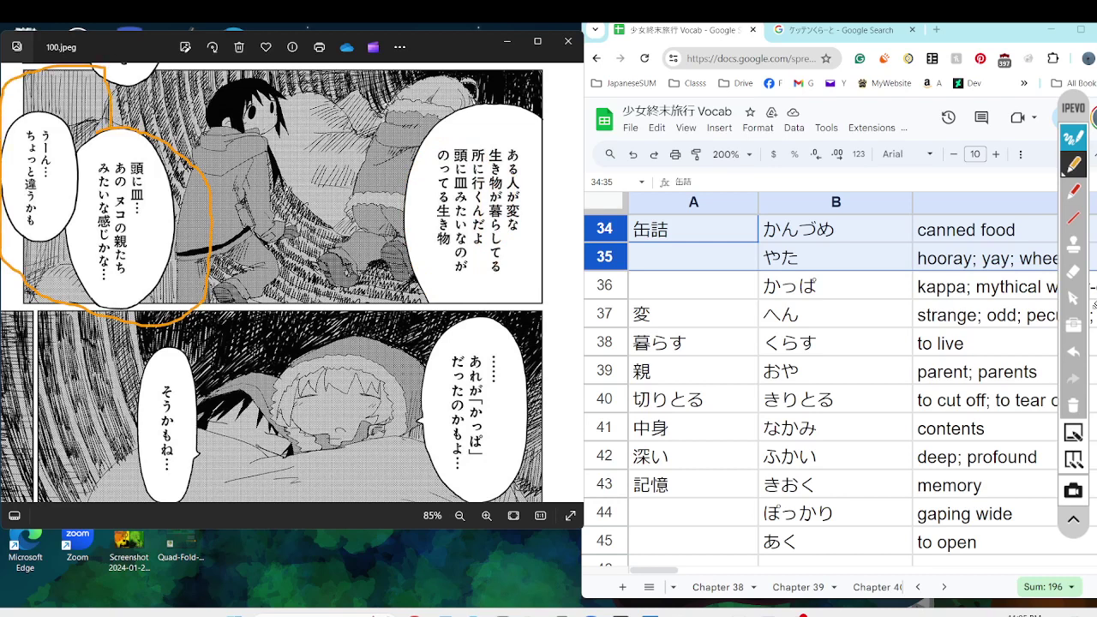
click(1072, 298)
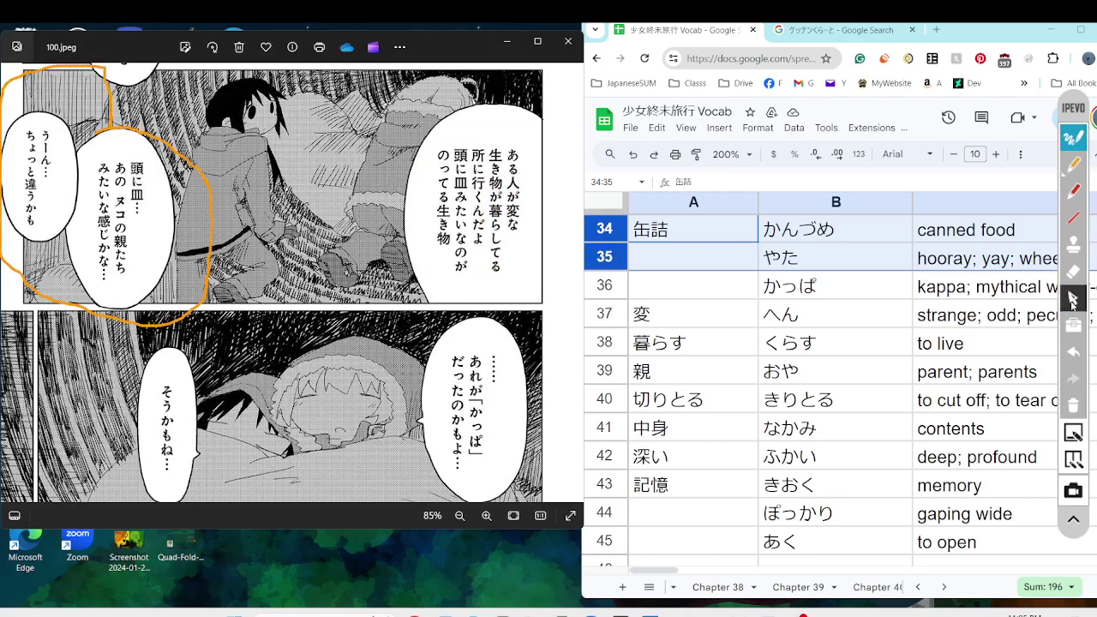
scroll(805, 352, down, 3)
click(609, 296)
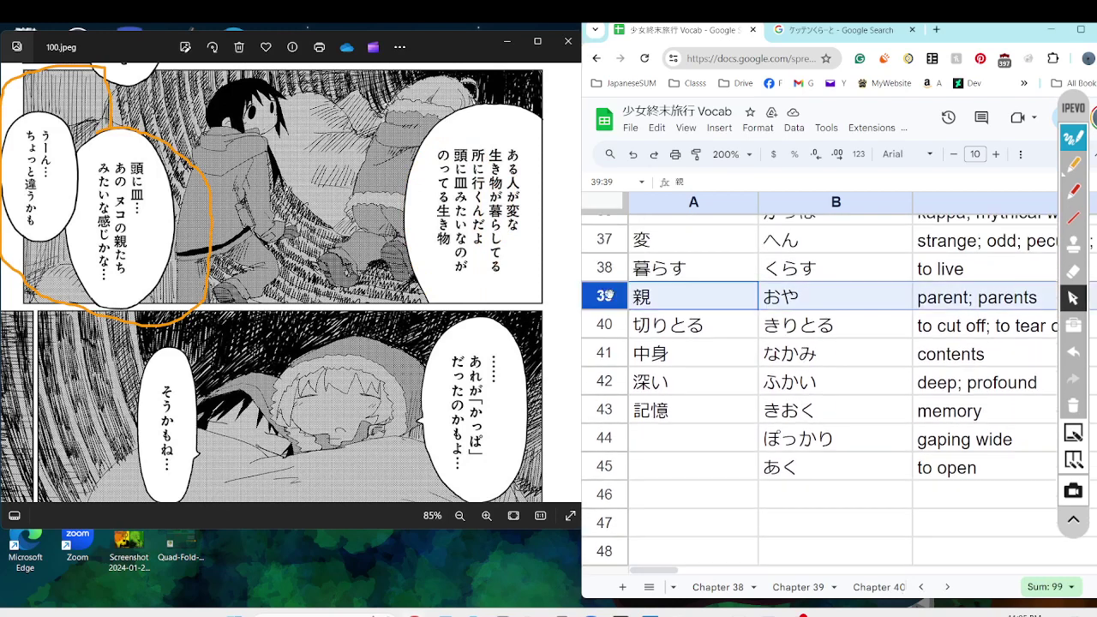
click(692, 327)
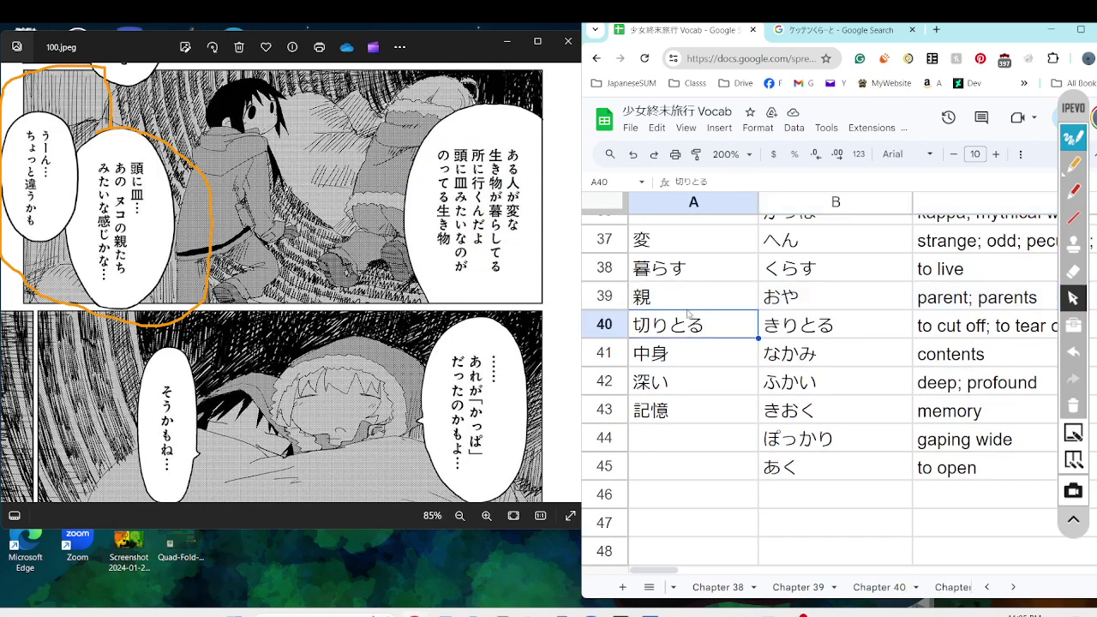
click(686, 305)
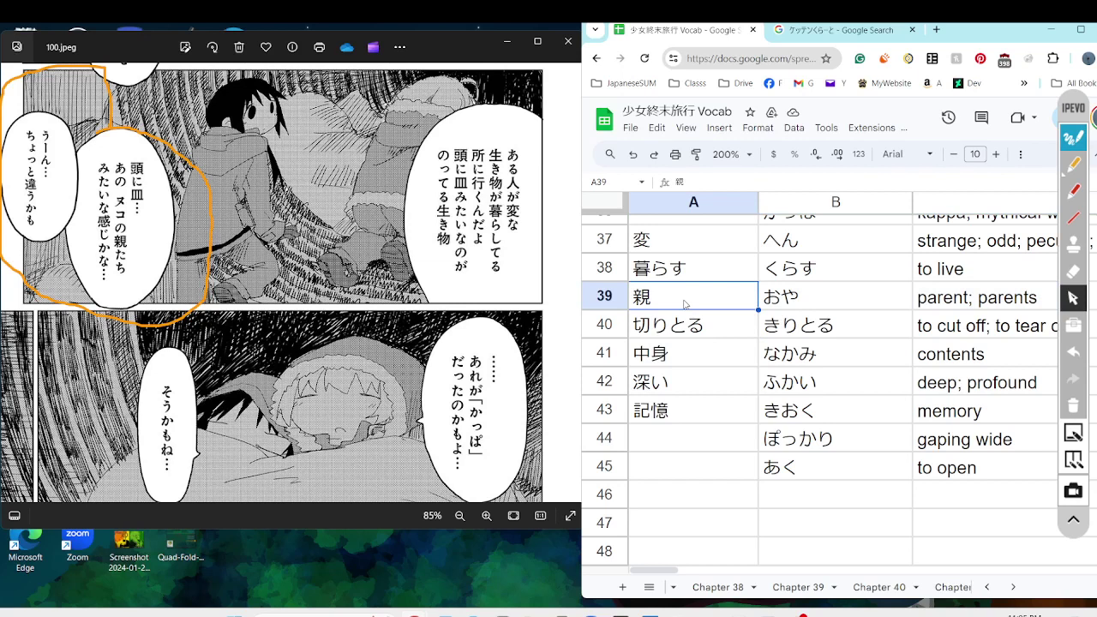
Draw red outlines, lines and arrows linking the character's head, the lower panel and the left bubble
click(1074, 190)
mouse_move(269, 291)
mouse_down()
mouse_move(305, 223)
mouse_move(370, 256)
mouse_move(351, 273)
mouse_move(343, 327)
mouse_move(308, 291)
mouse_move(273, 286)
mouse_move(321, 276)
mouse_move(334, 287)
mouse_move(332, 273)
mouse_move(326, 393)
mouse_move(350, 377)
mouse_move(354, 297)
mouse_up()
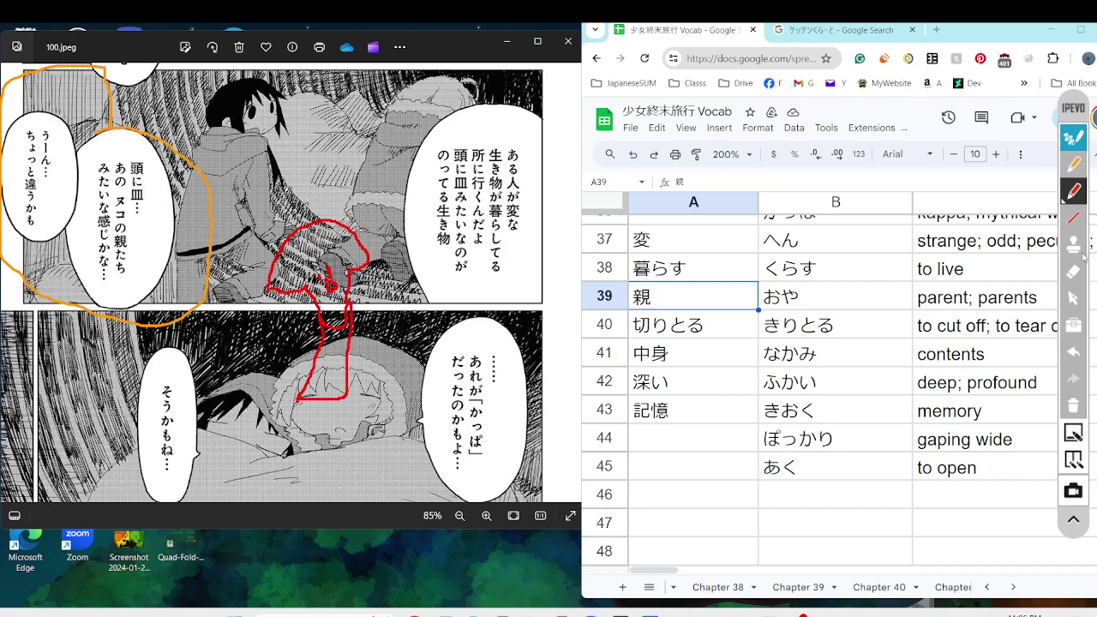
click(1073, 272)
drag(343, 309, 330, 369)
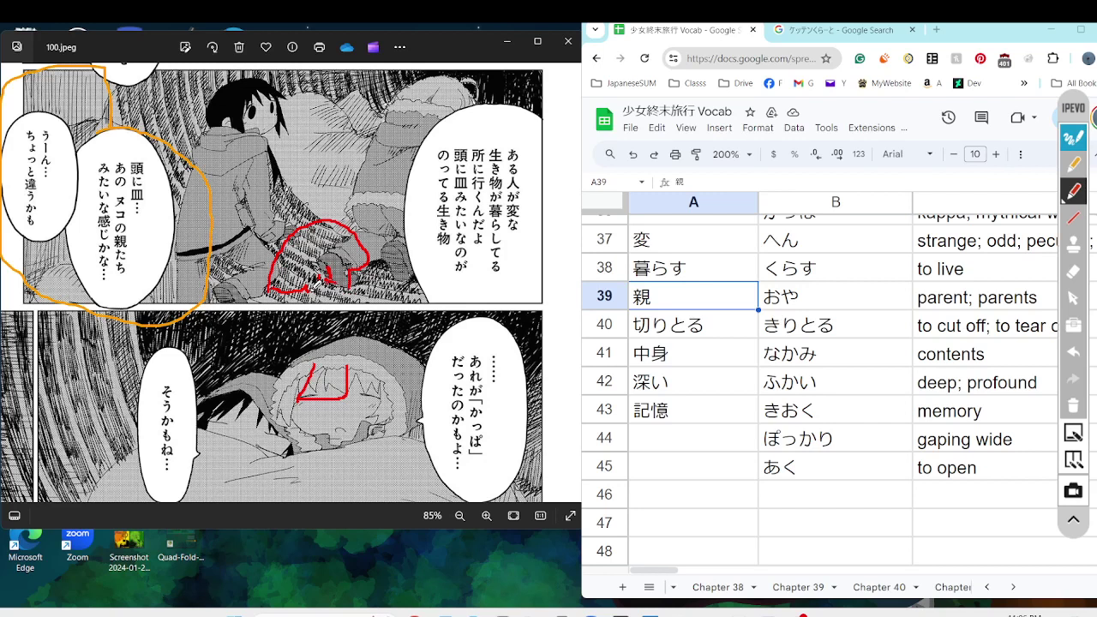
drag(313, 286, 320, 353)
drag(347, 281, 347, 379)
mouse_move(152, 280)
mouse_down()
mouse_move(171, 250)
mouse_move(156, 268)
mouse_up()
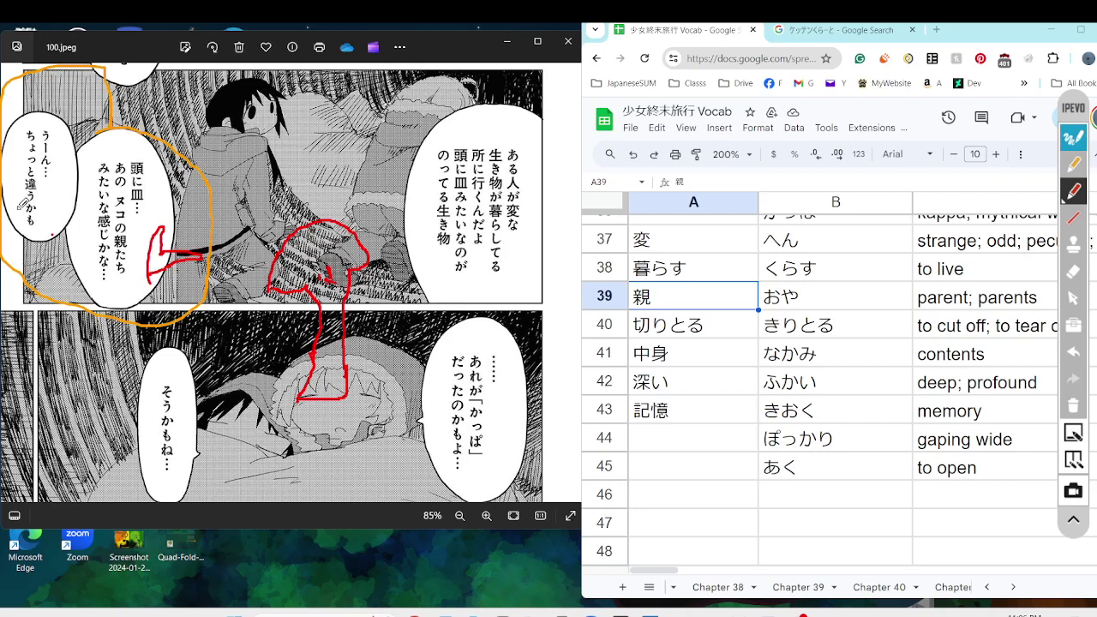
mouse_move(16, 209)
mouse_down()
mouse_move(17, 231)
mouse_move(96, 200)
mouse_move(75, 223)
mouse_up()
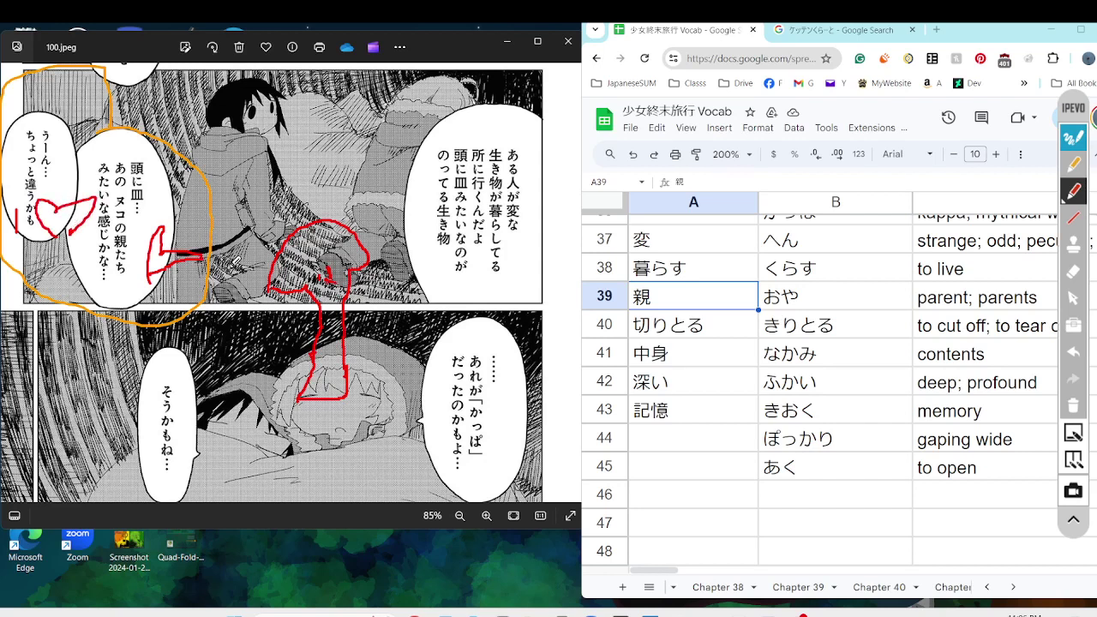
mouse_move(228, 269)
mouse_down()
mouse_move(252, 269)
mouse_move(262, 230)
mouse_up()
Wipe all red and orange ink and bring the lower panel into view
click(1073, 406)
click(1072, 300)
drag(500, 378, 489, 177)
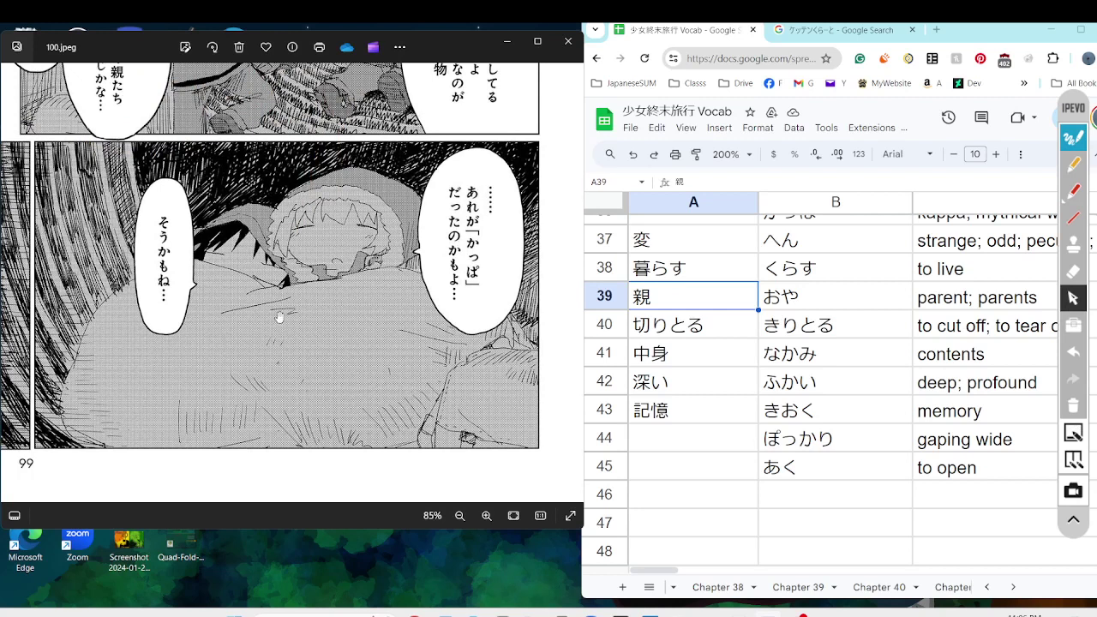
Scroll past the end of 100.jpeg until Photos shows 101.jpeg with its 歩く… and 眠る… bubbles
scroll(168, 296, up, 3)
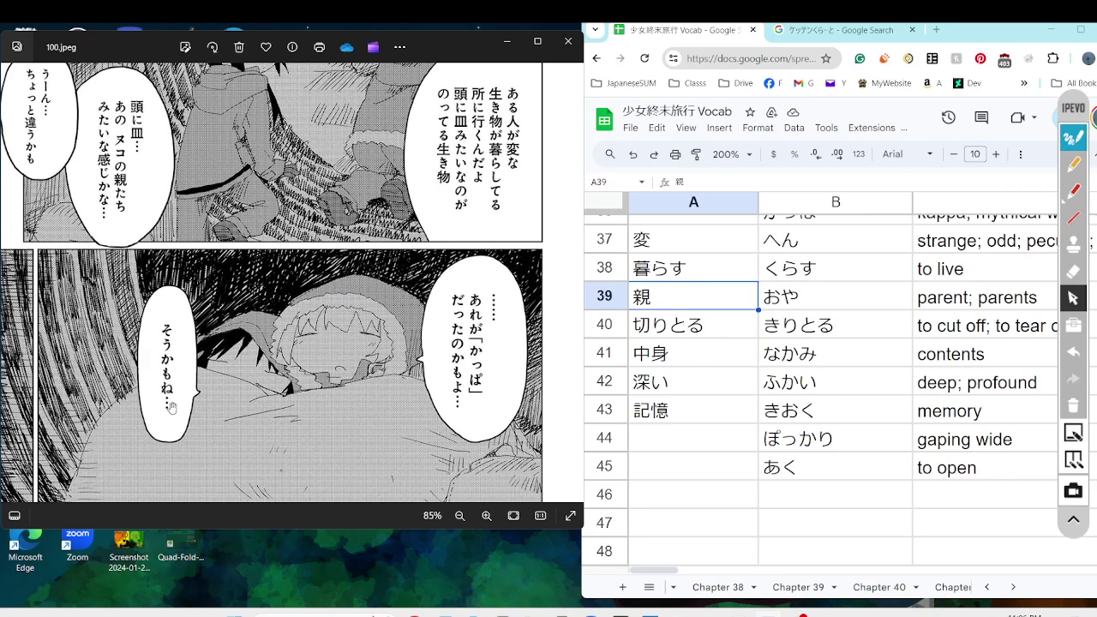
scroll(293, 293, up, 2)
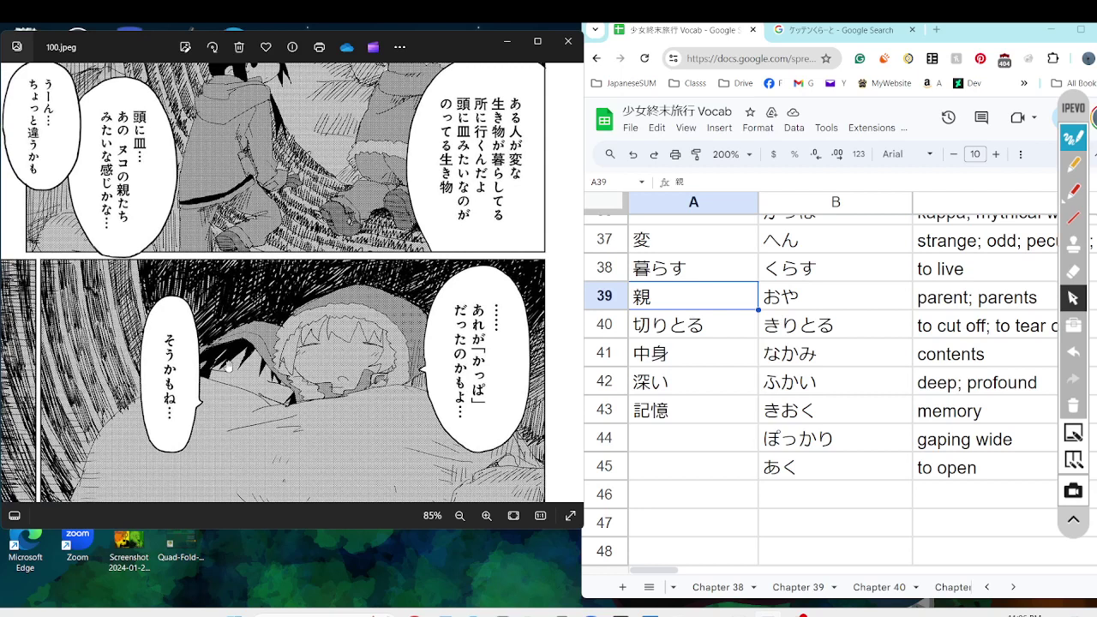
scroll(227, 366, down, 3)
scroll(240, 300, down, 1)
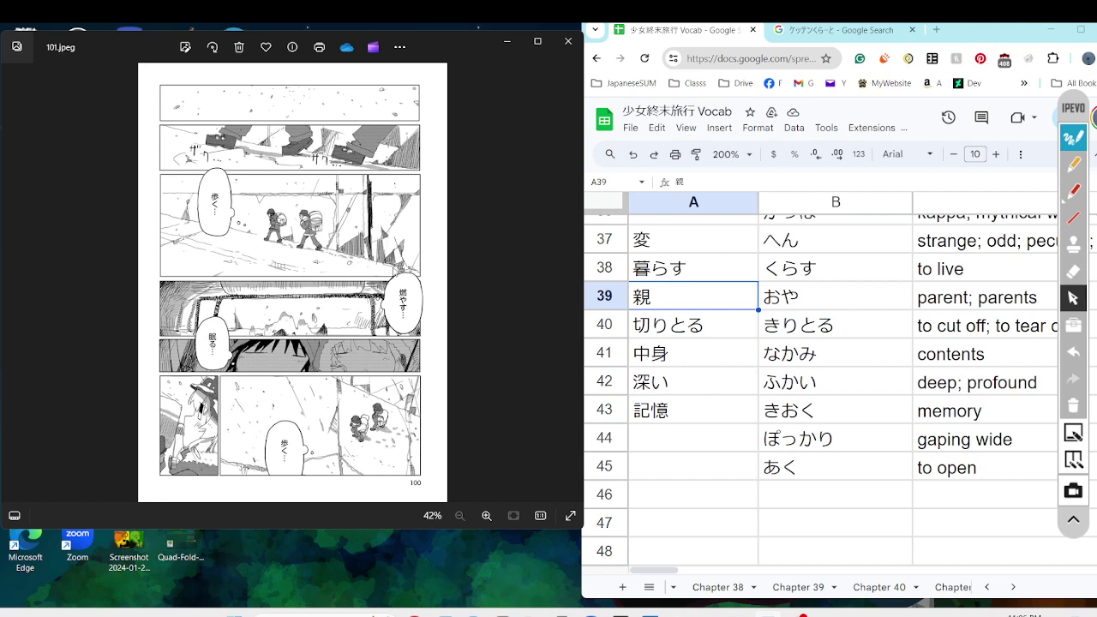
Go forward to 103.jpeg, zoom in, and circle its two speech bubbles in orange
key(Right)
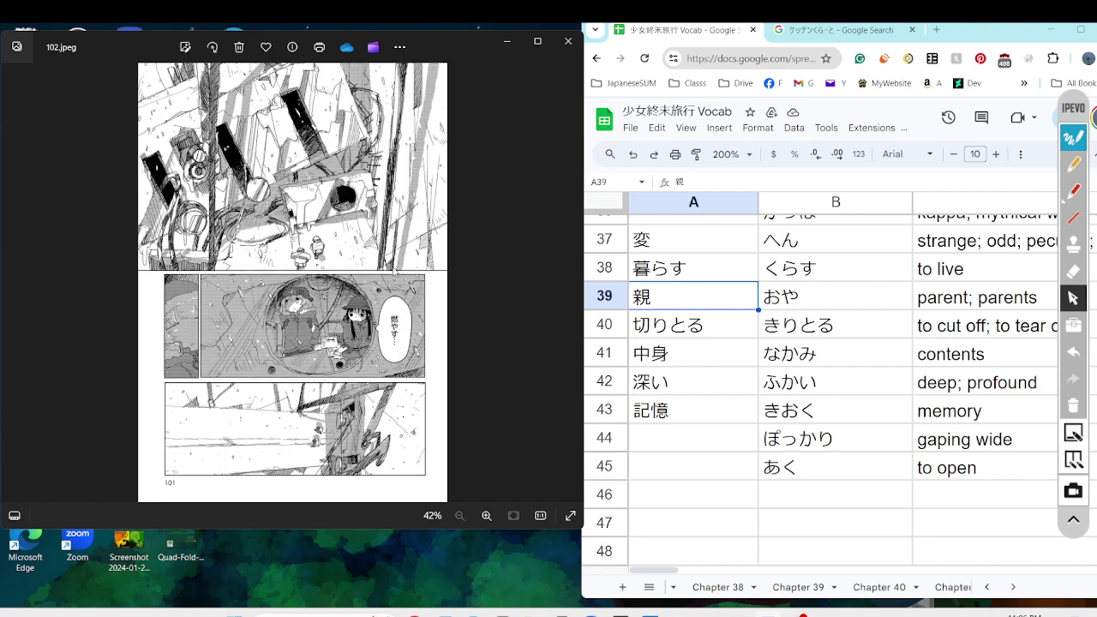
key(Right)
scroll(346, 251, up, 2)
scroll(346, 252, up, 2)
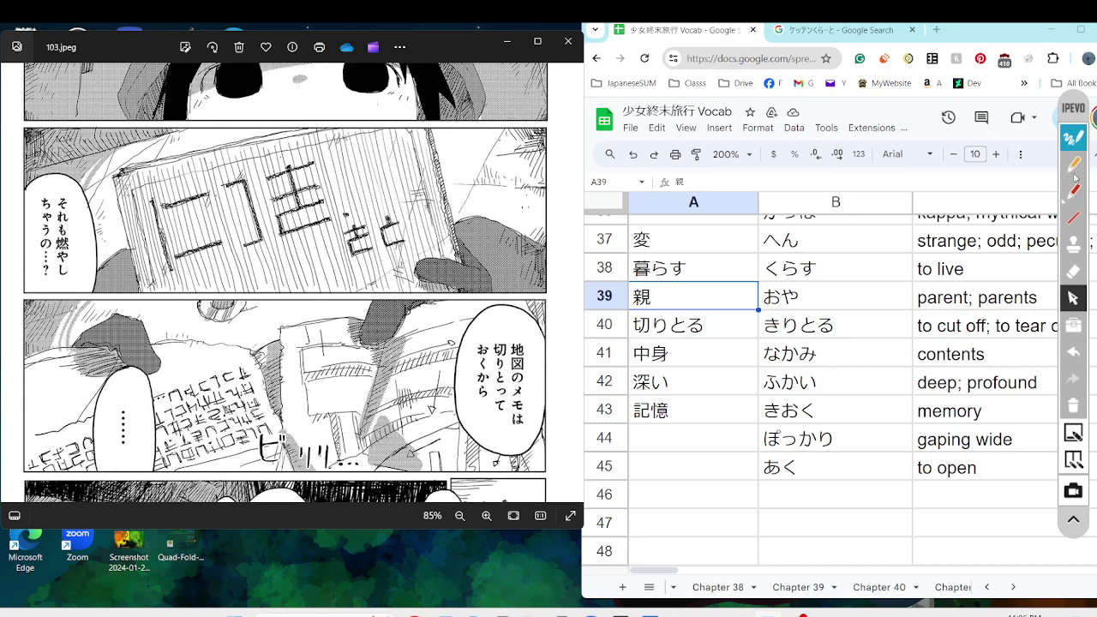
click(1074, 166)
mouse_move(94, 347)
mouse_down()
mouse_move(24, 341)
mouse_move(237, 230)
mouse_move(439, 218)
mouse_move(556, 374)
mouse_move(510, 489)
mouse_move(291, 442)
mouse_move(87, 367)
mouse_up()
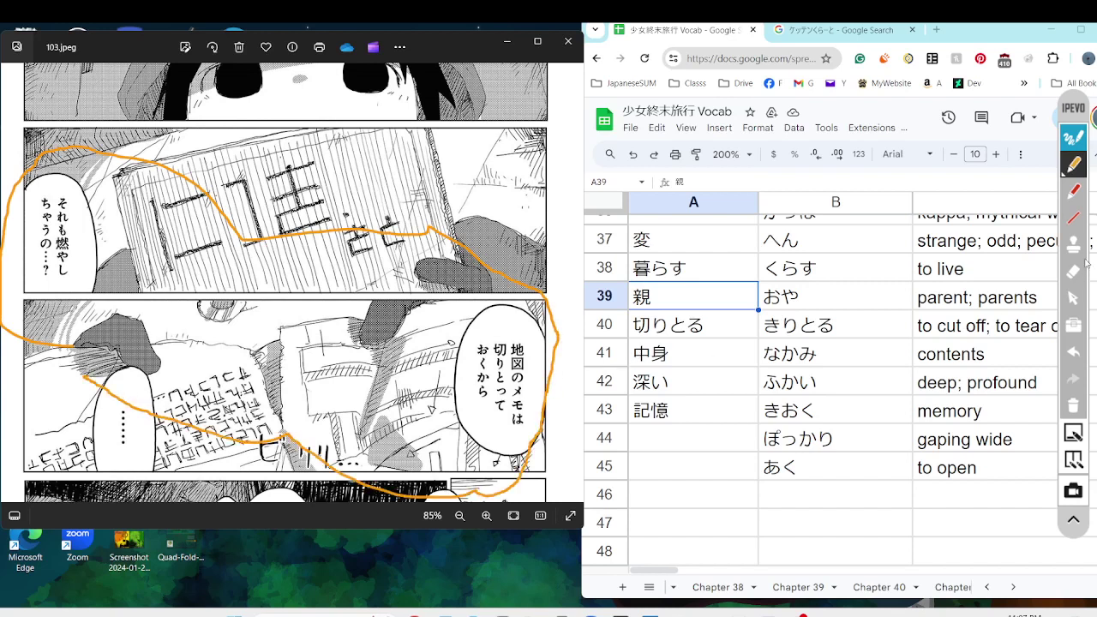
click(1074, 297)
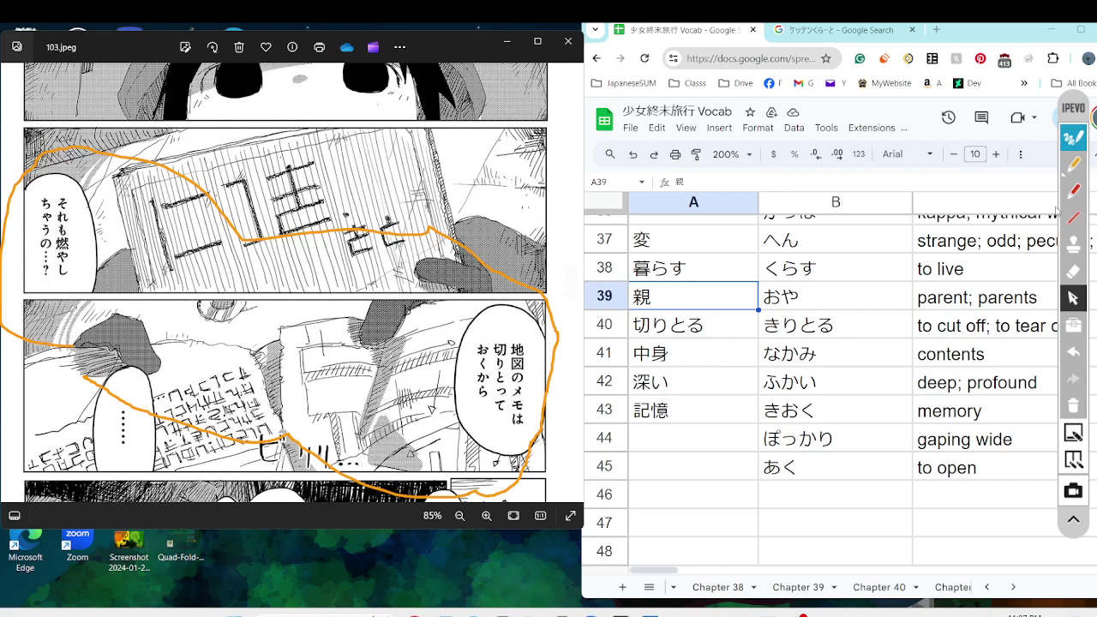
Mark the map's writing and large characters in red, then wipe all ink from the page
click(1073, 190)
mouse_move(304, 129)
mouse_down()
mouse_move(317, 164)
mouse_move(324, 159)
mouse_up()
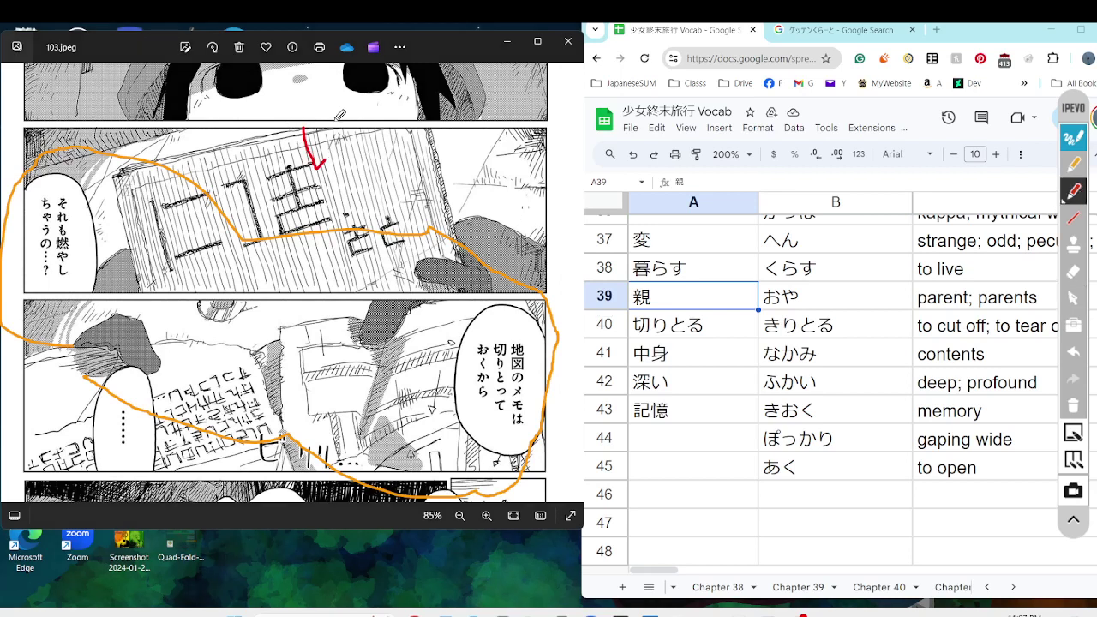
drag(333, 120, 344, 158)
drag(323, 200, 355, 186)
mouse_move(367, 109)
mouse_down()
mouse_move(319, 104)
mouse_move(316, 216)
mouse_move(377, 108)
mouse_move(354, 112)
mouse_up()
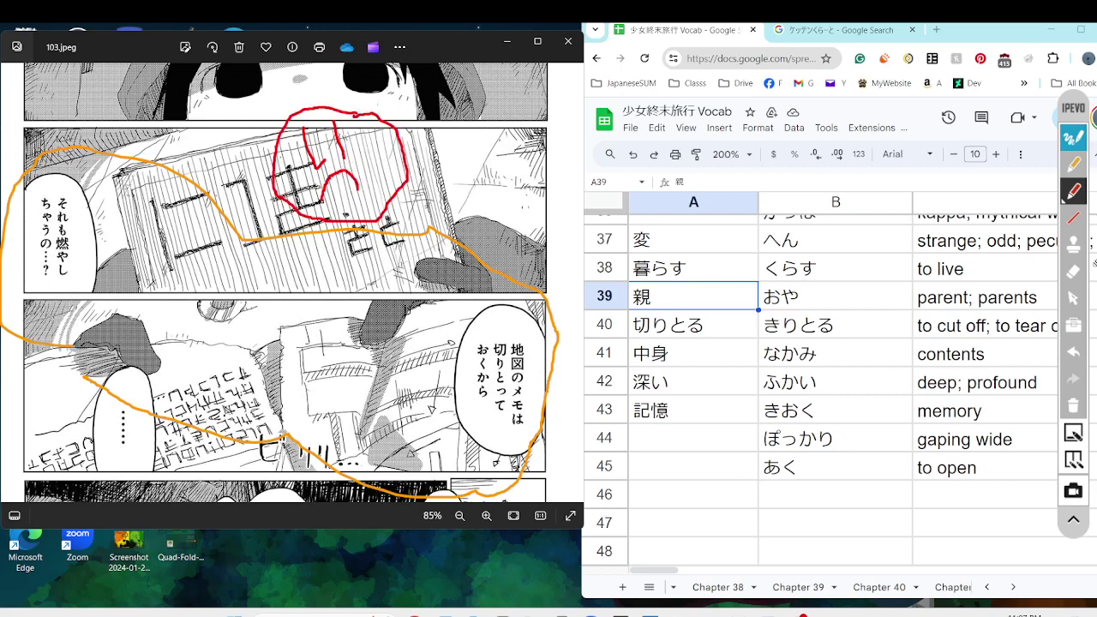
click(1078, 299)
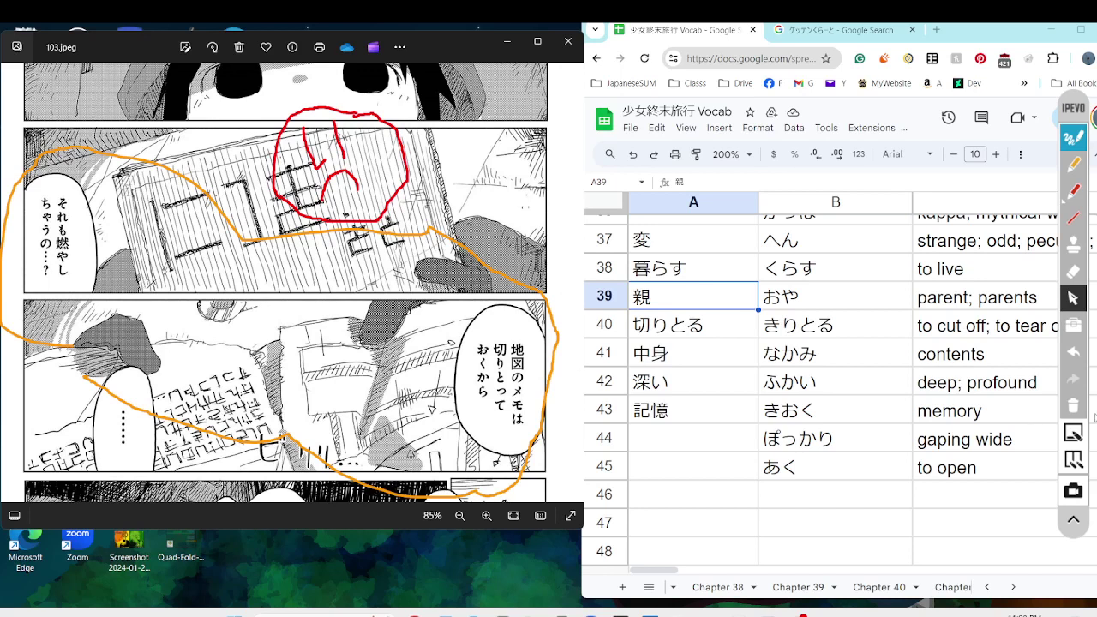
click(1077, 413)
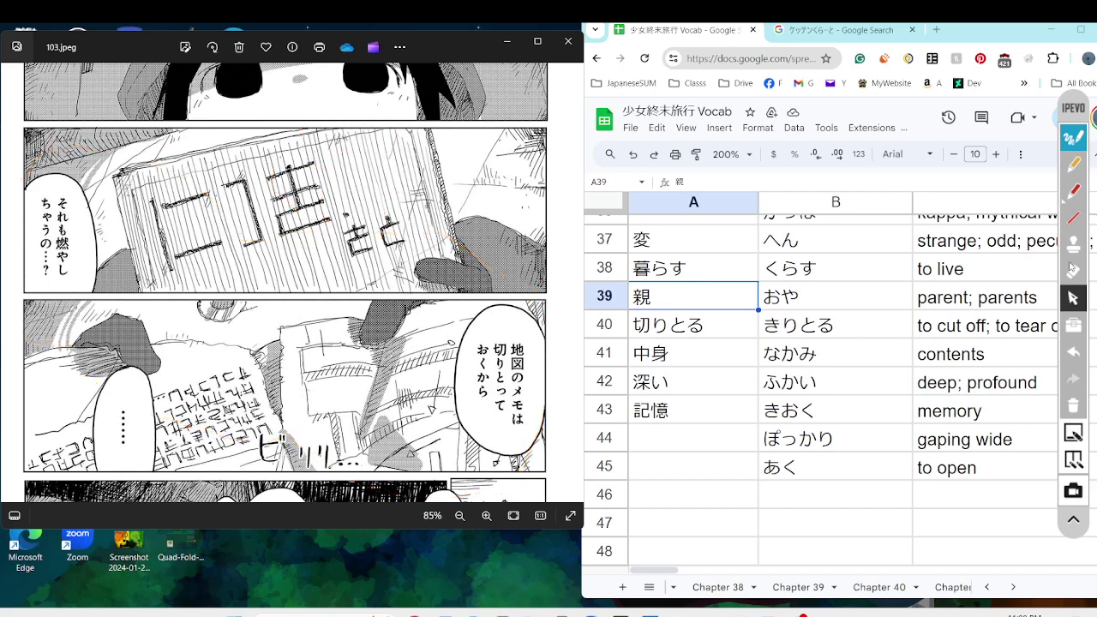
Underline おく in the map-note bubble in red, clear it, and scroll down to the page-102 bottom panel
click(1074, 192)
mouse_move(491, 369)
mouse_down()
mouse_move(473, 371)
mouse_move(461, 429)
mouse_up()
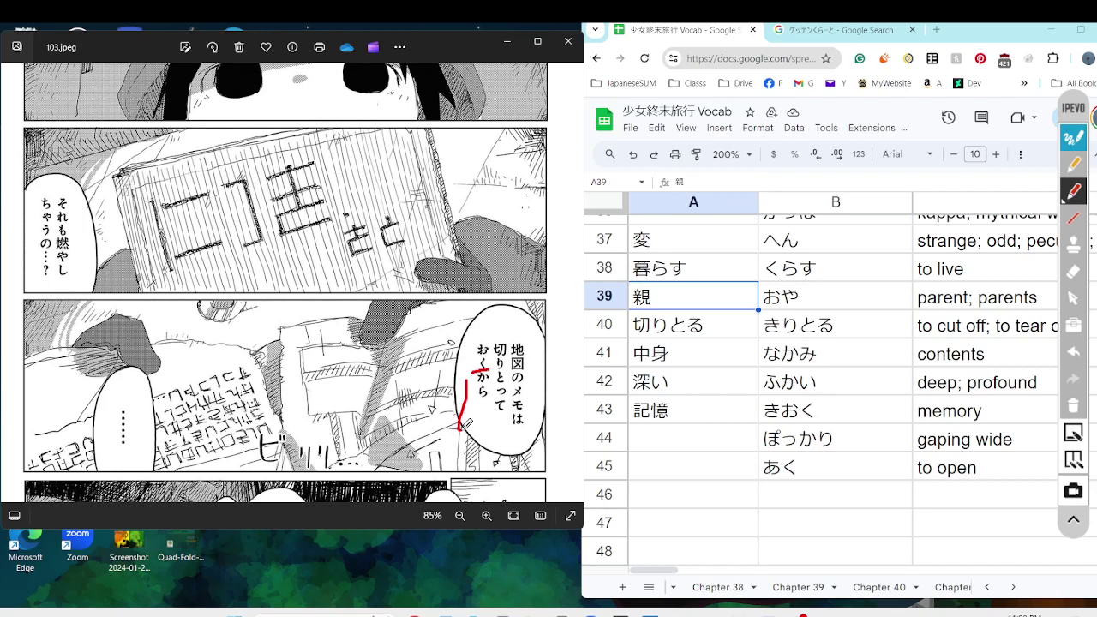
click(1072, 407)
click(1074, 299)
scroll(368, 356, down, 3)
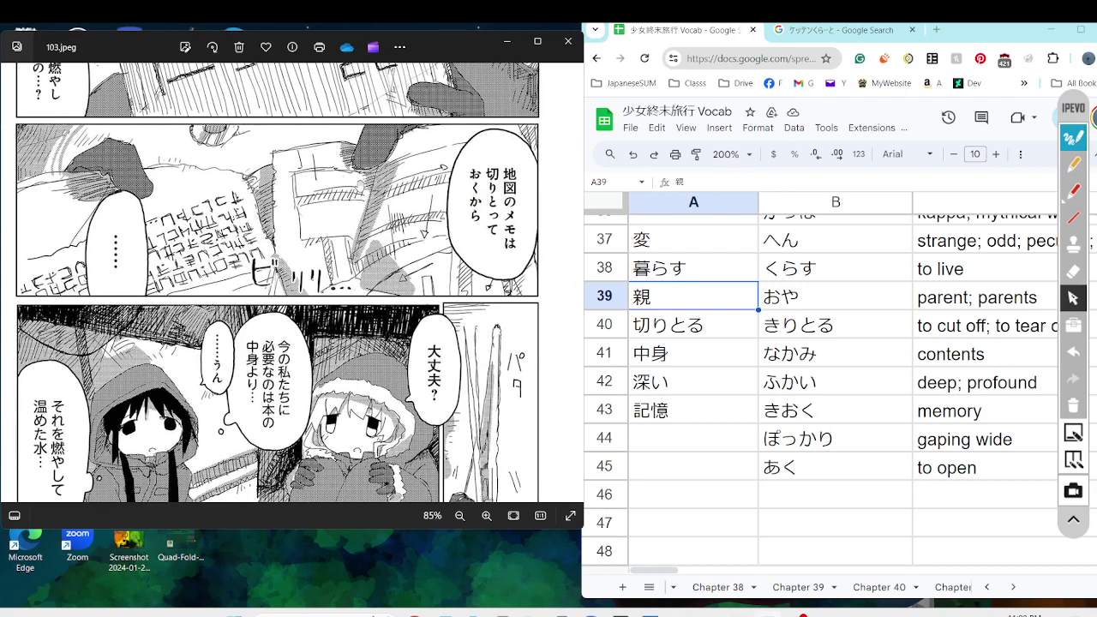
scroll(329, 319, down, 3)
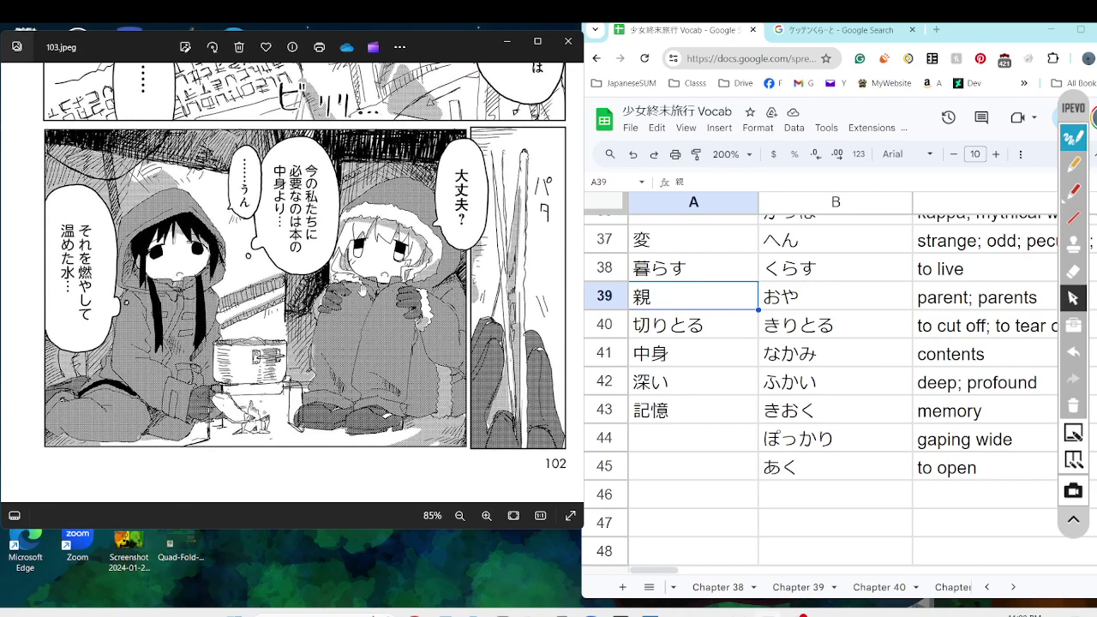
Loop the 今の私たちに必要なのは… and それを燃やして… bubbles in red and select the 中身 row 41
click(1073, 191)
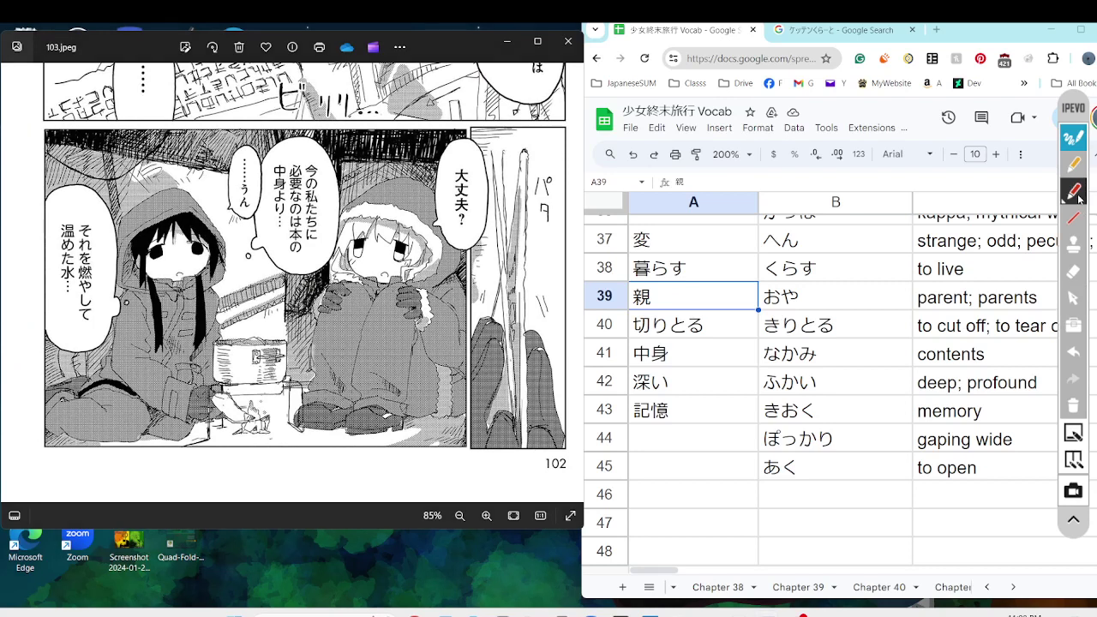
mouse_move(365, 189)
mouse_down()
mouse_move(214, 91)
mouse_move(9, 309)
mouse_move(54, 382)
mouse_move(272, 331)
mouse_move(367, 170)
mouse_up()
click(1080, 302)
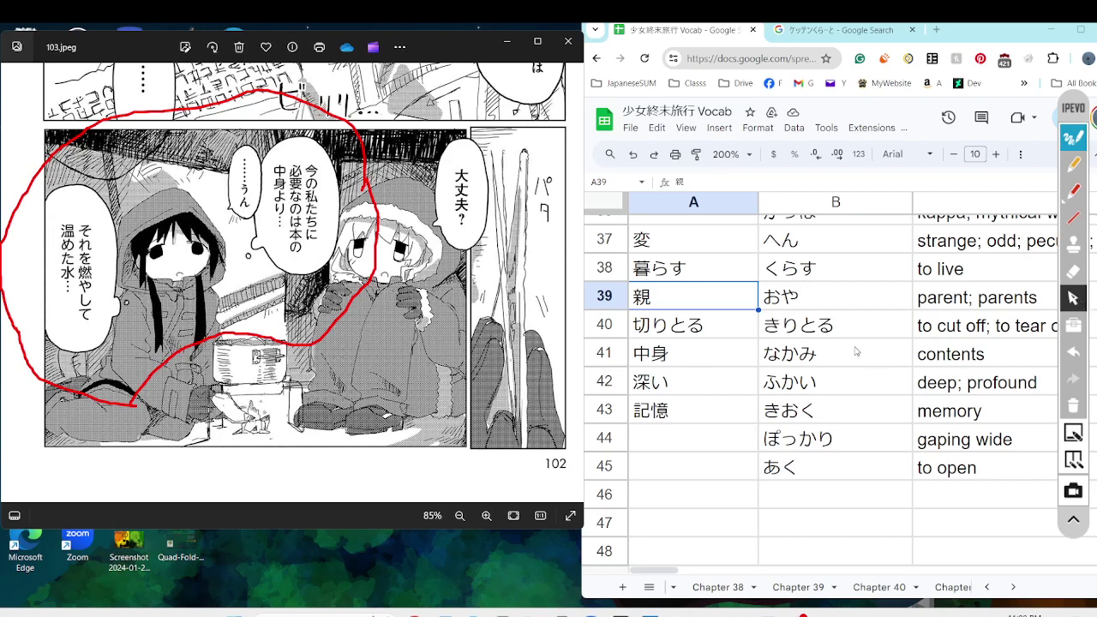
click(621, 352)
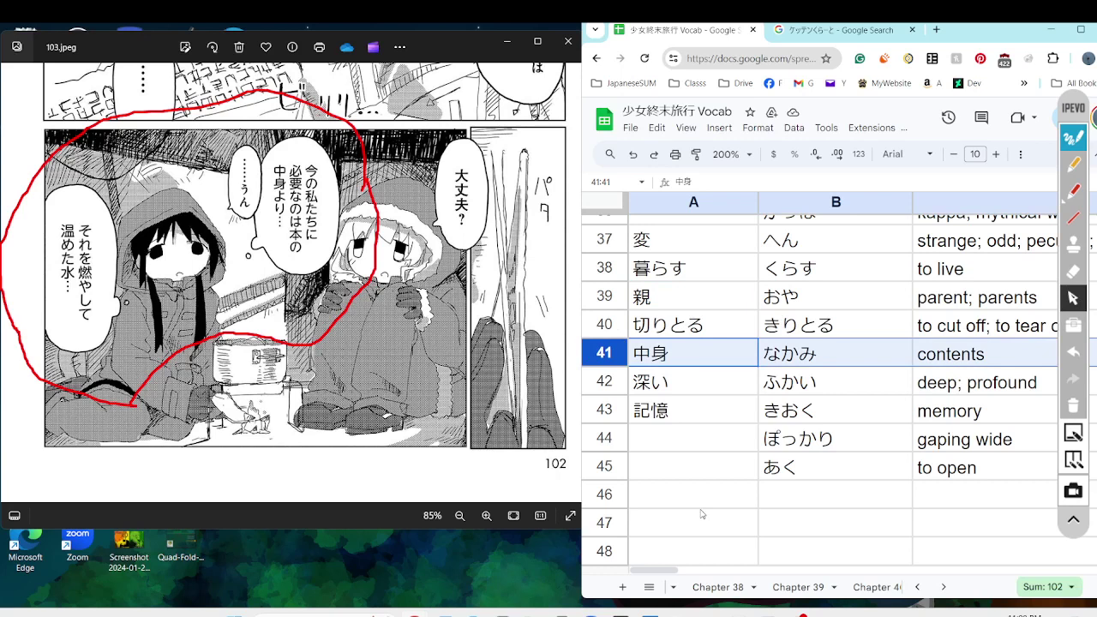
scroll(707, 437, up, 1)
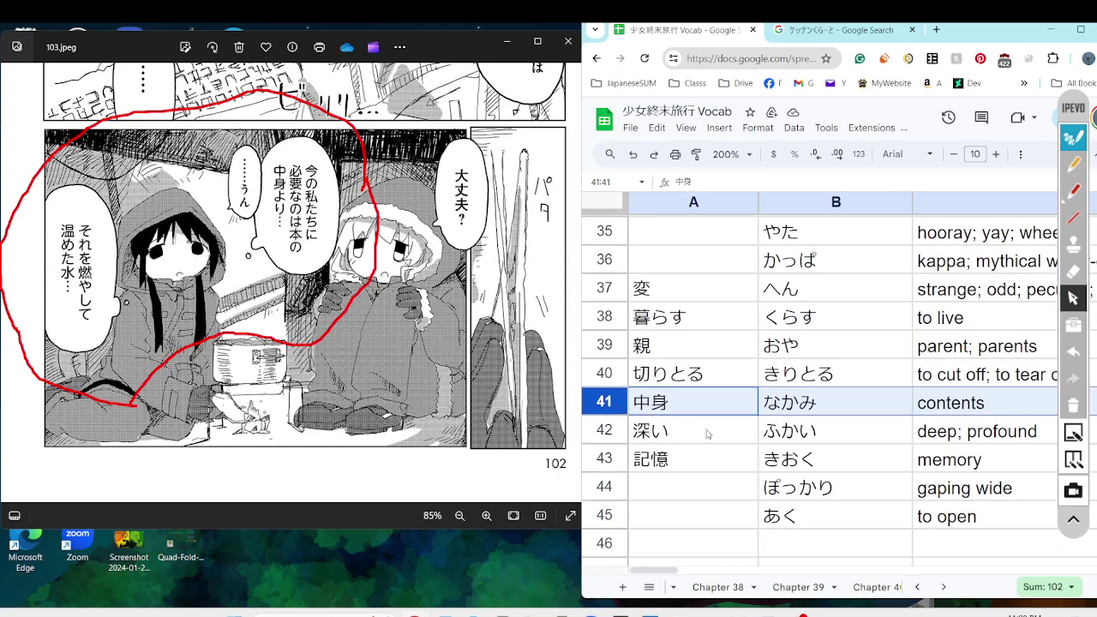
scroll(707, 434, up, 3)
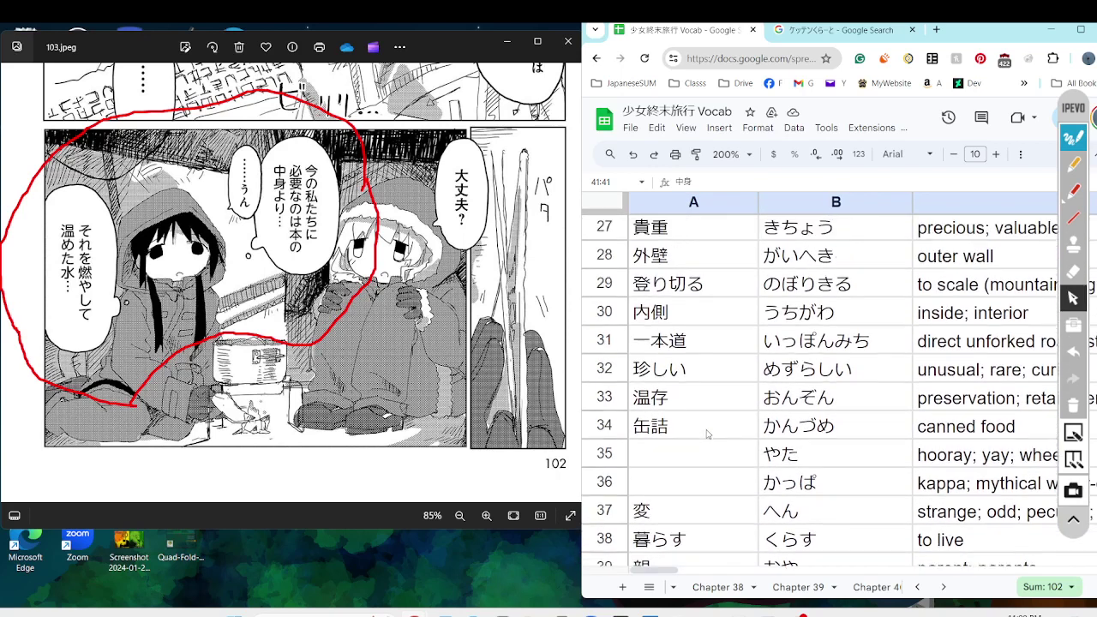
scroll(706, 434, up, 7)
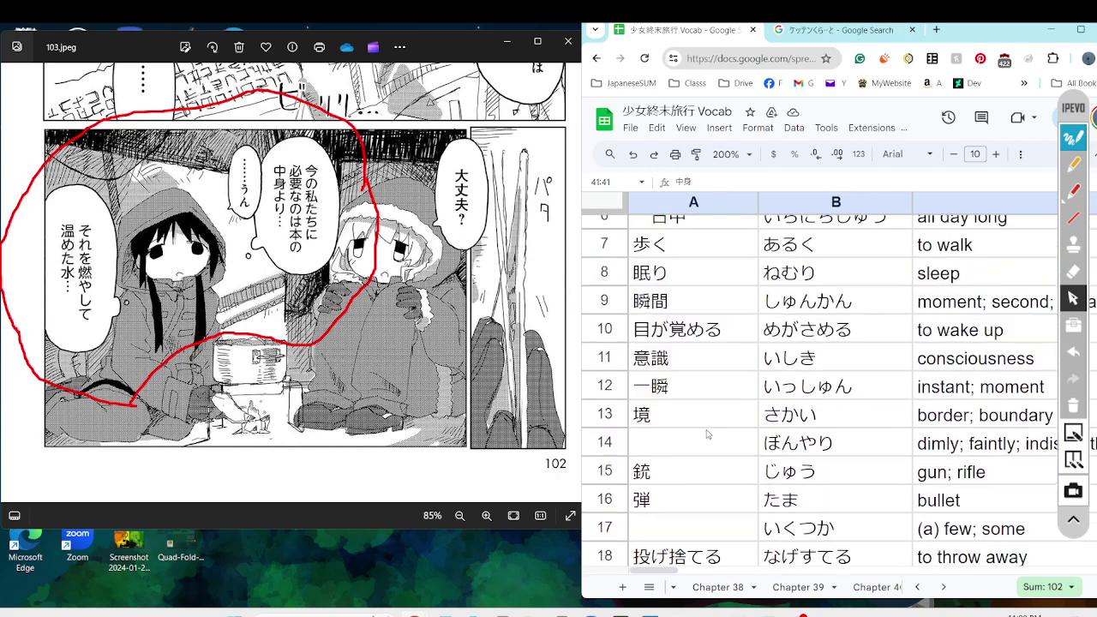
scroll(706, 434, up, 2)
scroll(707, 433, down, 20)
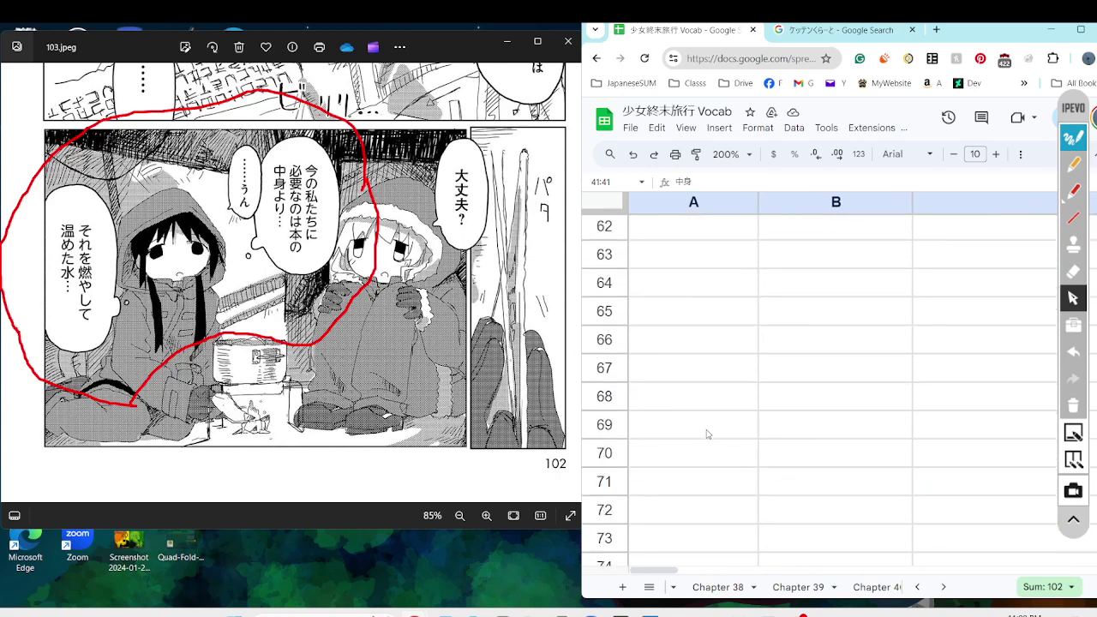
scroll(706, 434, up, 10)
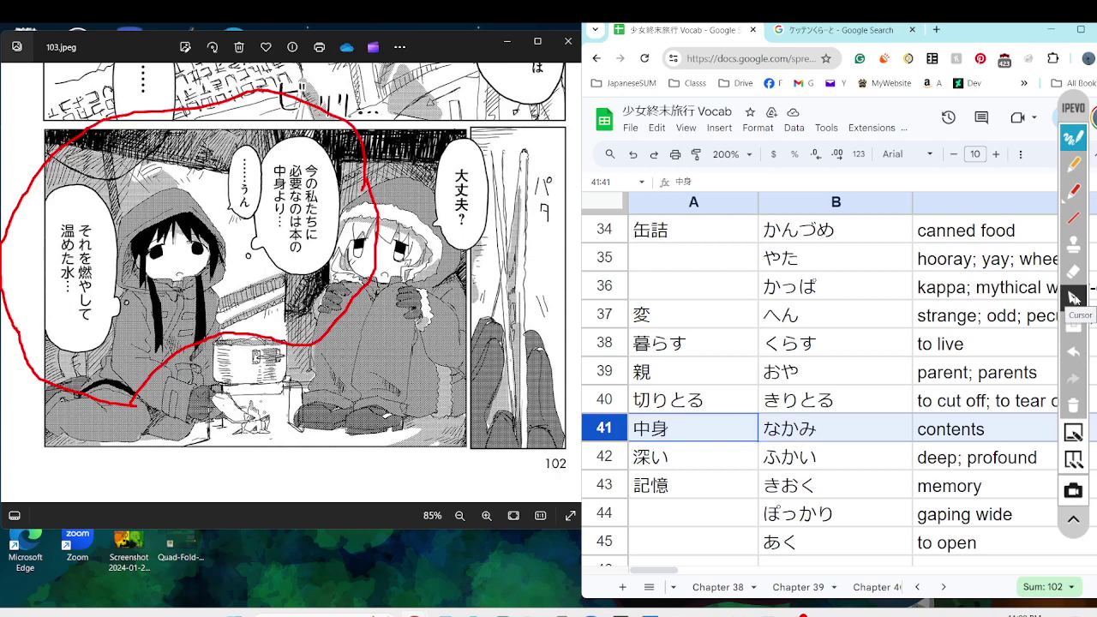
Clear the red circle and go forward to 104.jpeg, zoomed in
click(1074, 297)
scroll(355, 355, down, 3)
key(Right)
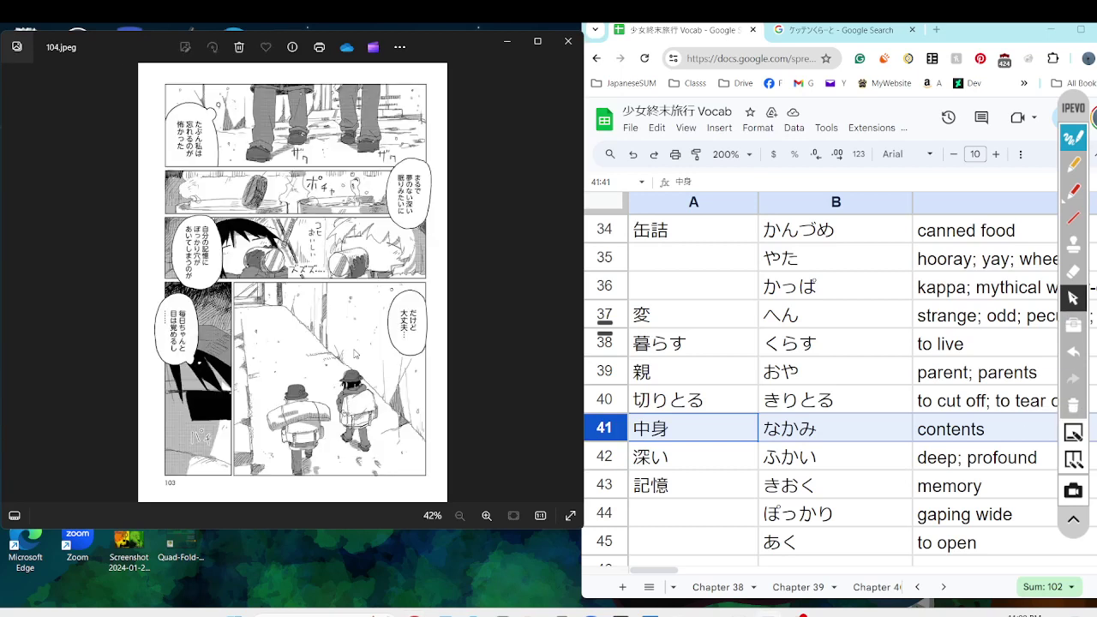
scroll(305, 133, up, 3)
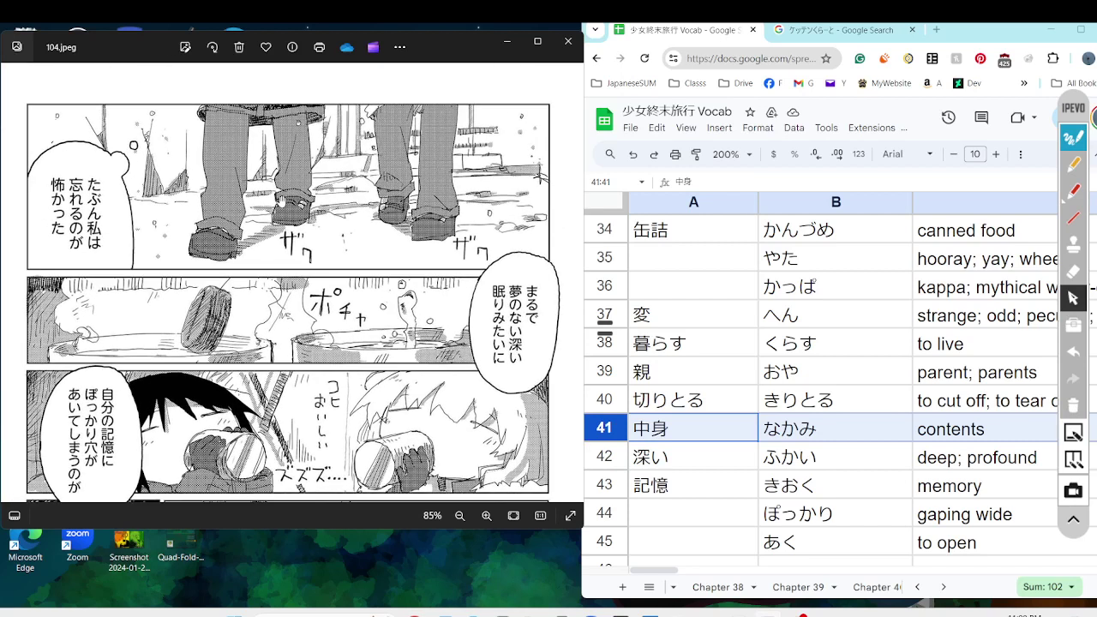
Circle the upper-left たぶん私は忘れるのが怖かった bubble in orange
click(1073, 163)
mouse_move(150, 269)
mouse_down()
mouse_move(94, 295)
mouse_move(56, 99)
mouse_move(313, 104)
mouse_move(249, 230)
mouse_move(153, 291)
mouse_move(146, 270)
mouse_up()
click(1074, 298)
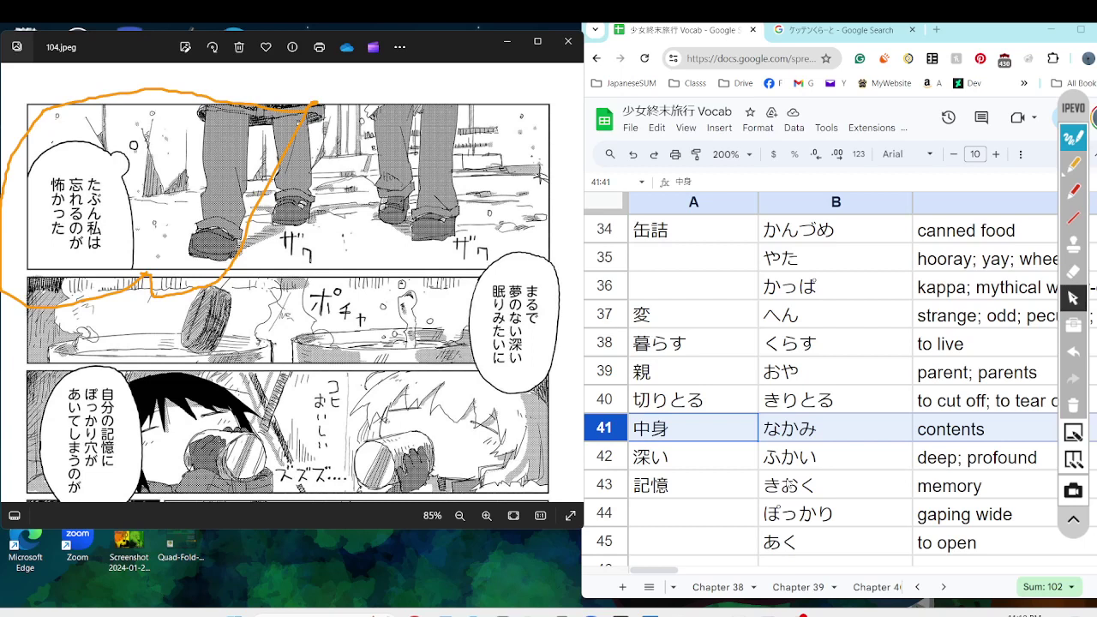
scroll(788, 483, down, 3)
scroll(788, 483, up, 2)
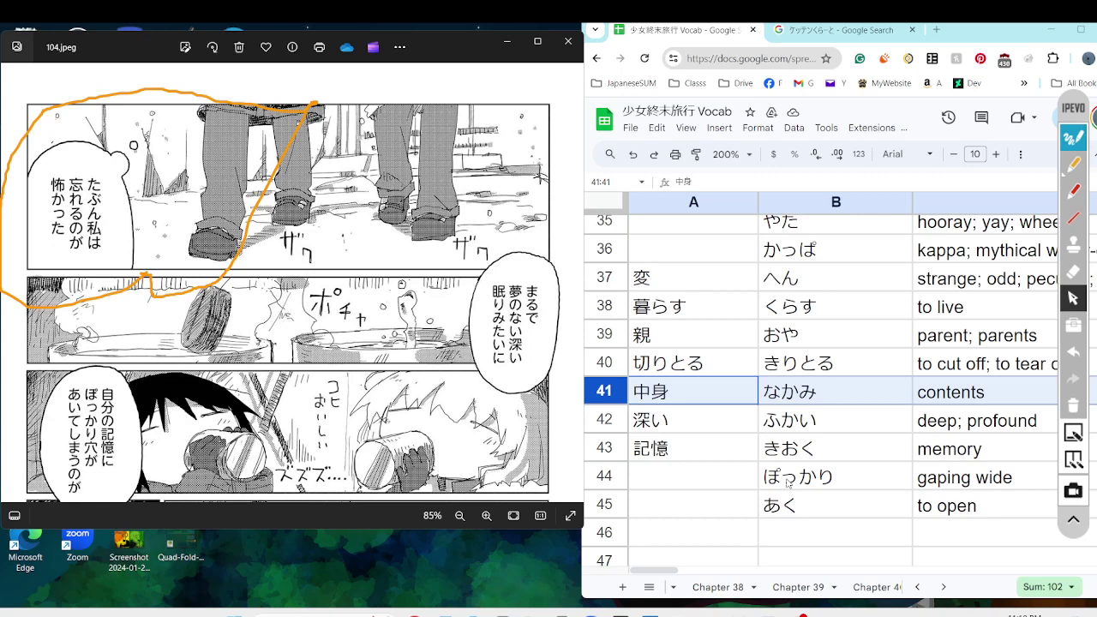
scroll(275, 401, down, 3)
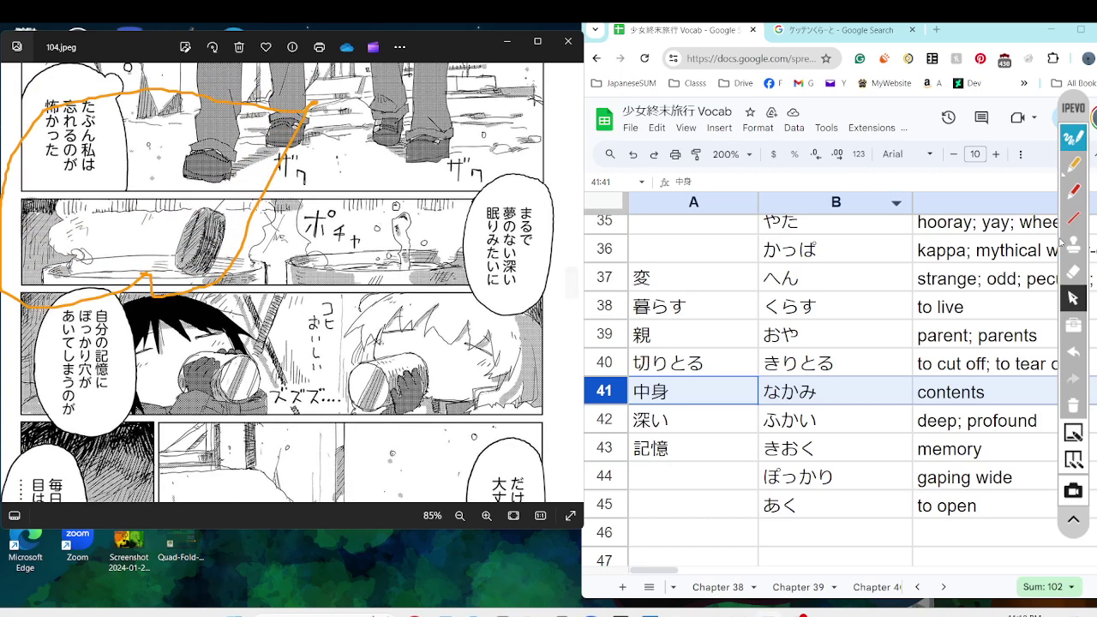
Replace the orange loop with a red one around the まるで夢のない深い眠り… and 自分の記憶にぽっかり… bubbles
click(1074, 405)
click(1072, 192)
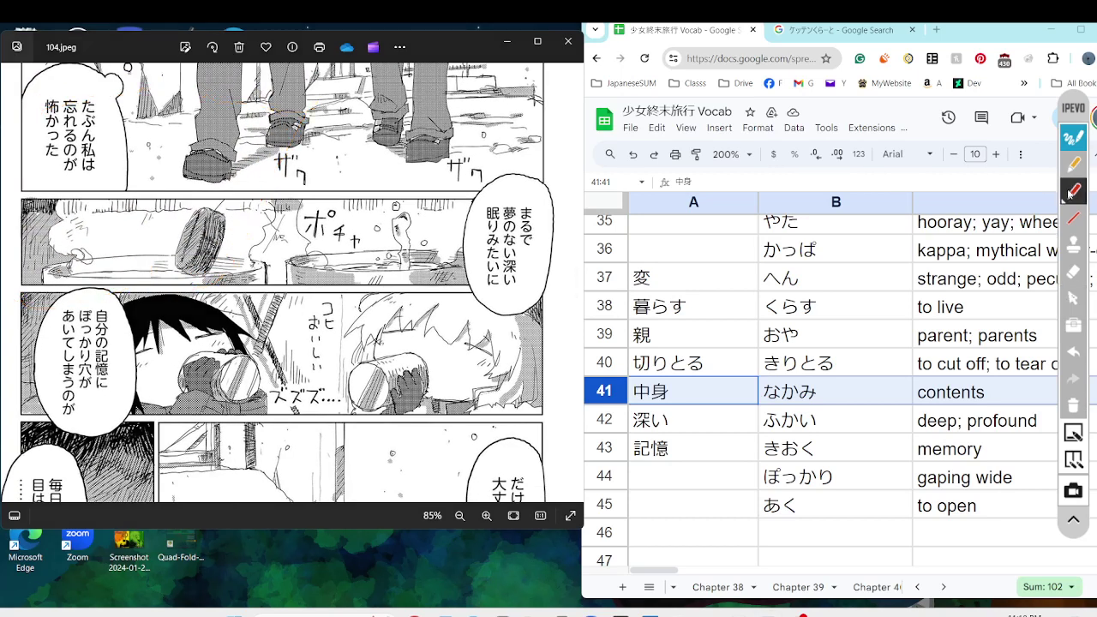
mouse_move(453, 204)
mouse_down()
mouse_move(574, 326)
mouse_move(253, 427)
mouse_move(5, 392)
mouse_move(454, 192)
mouse_move(527, 141)
mouse_up()
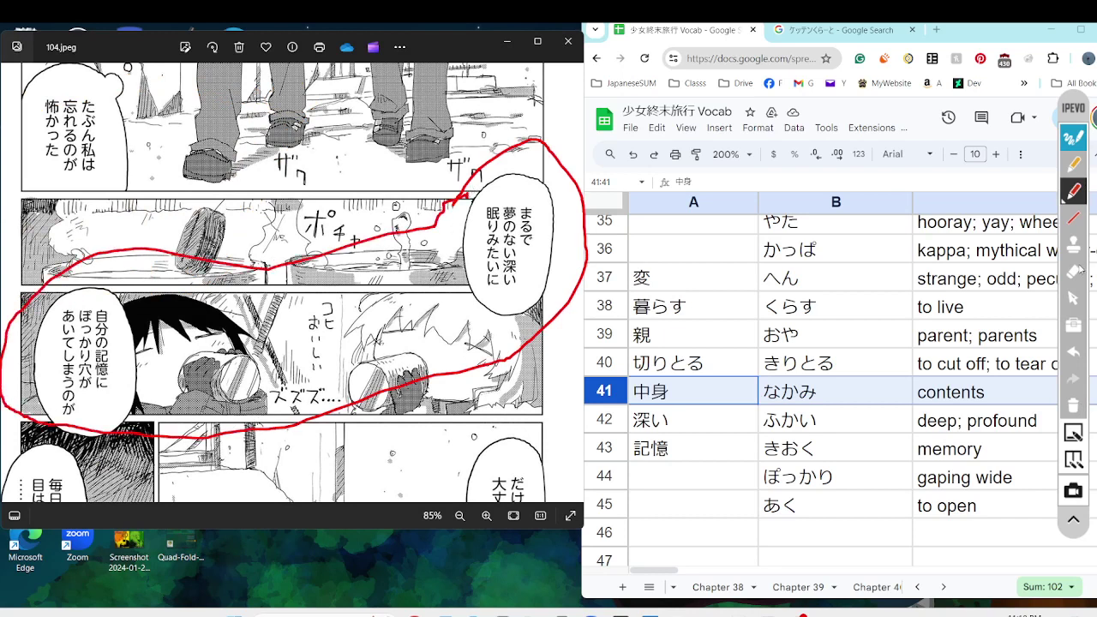
click(1070, 309)
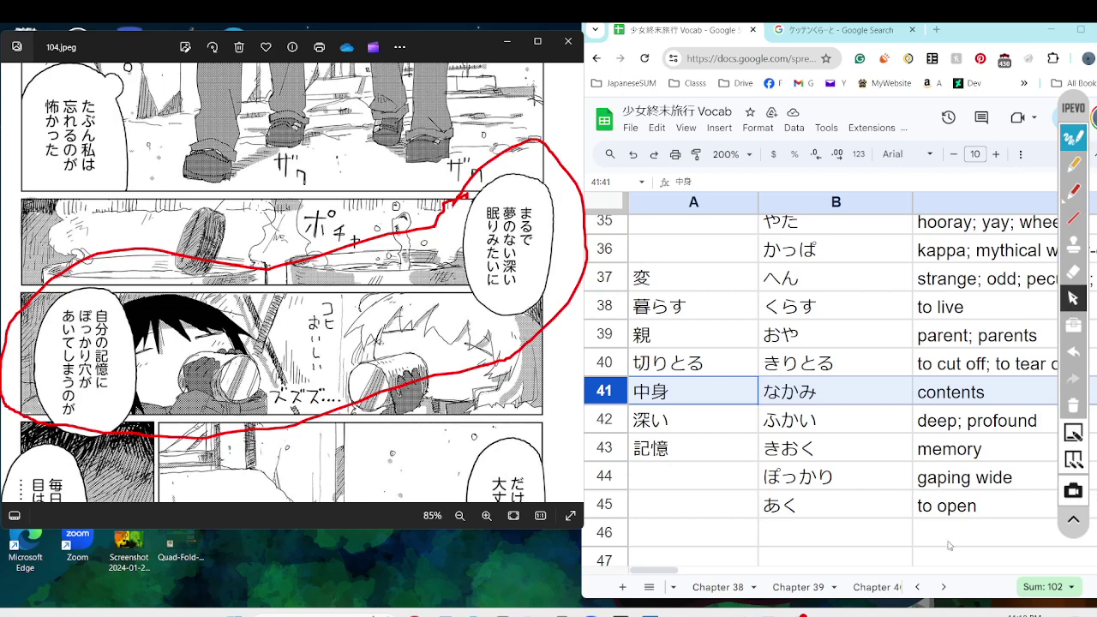
Select sheet rows 42–45 holding 深い, 記憶, ぽっかり and あく
click(611, 478)
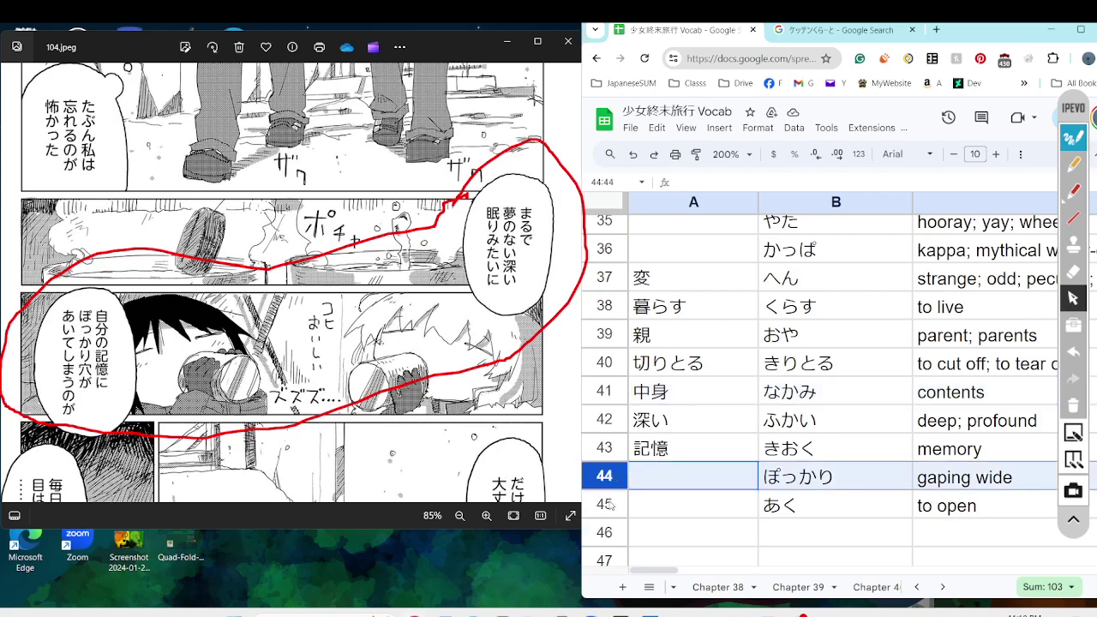
click(609, 506)
shift+click(598, 419)
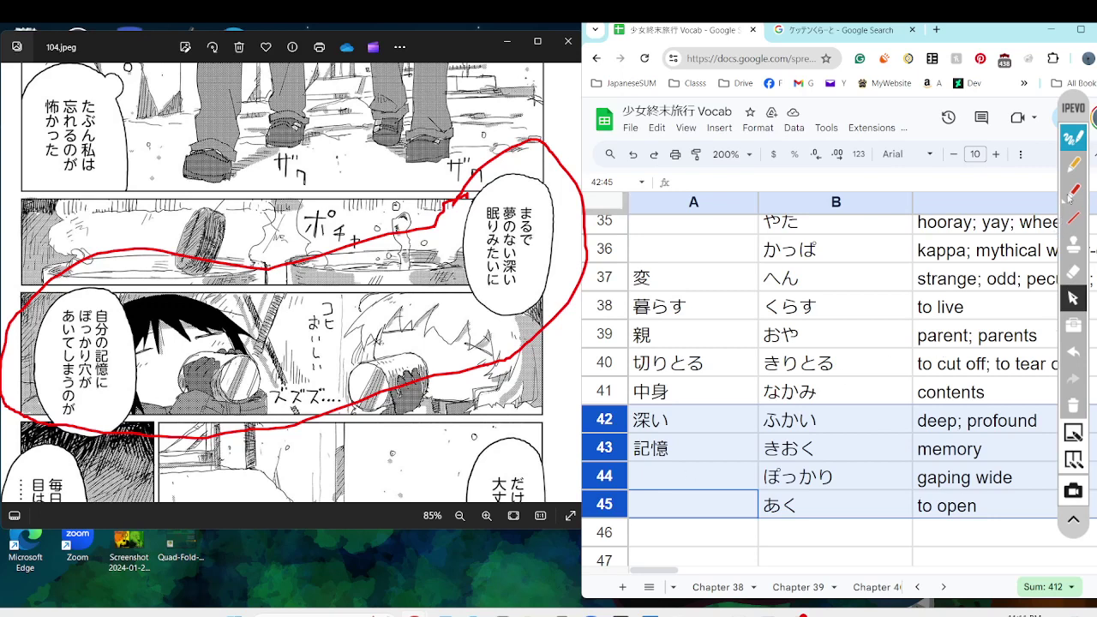
Circle the girl's hands and cup in red, with a small mark beside the cup
click(1072, 192)
mouse_move(199, 418)
mouse_down()
mouse_move(211, 396)
mouse_move(230, 403)
mouse_up()
mouse_move(198, 368)
mouse_down()
mouse_move(201, 382)
mouse_move(222, 377)
mouse_move(225, 345)
mouse_move(172, 419)
mouse_move(285, 387)
mouse_up()
click(1076, 300)
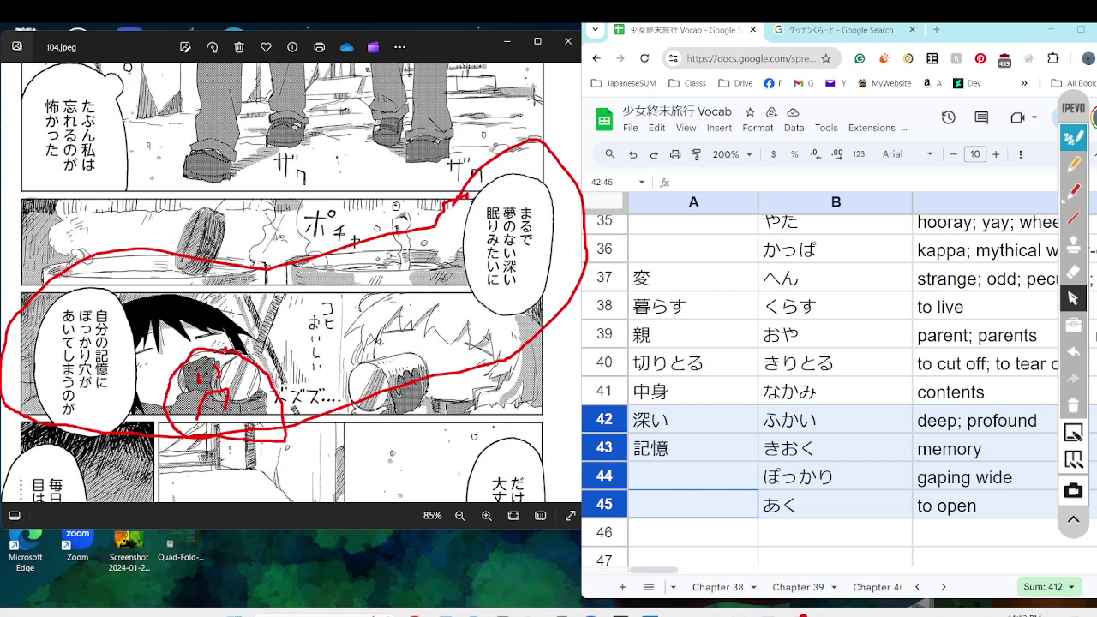
Erase the red marks and pan through page 103's lower panels to its last panel
click(1074, 405)
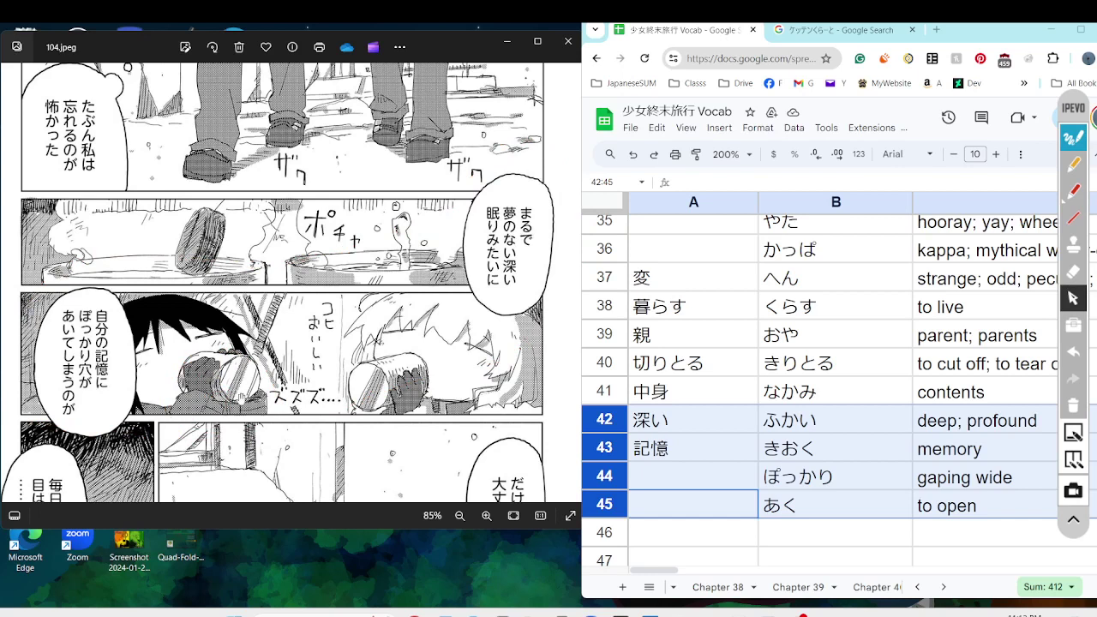
mouse_move(158, 403)
mouse_down()
mouse_move(134, 255)
mouse_move(127, 76)
mouse_up()
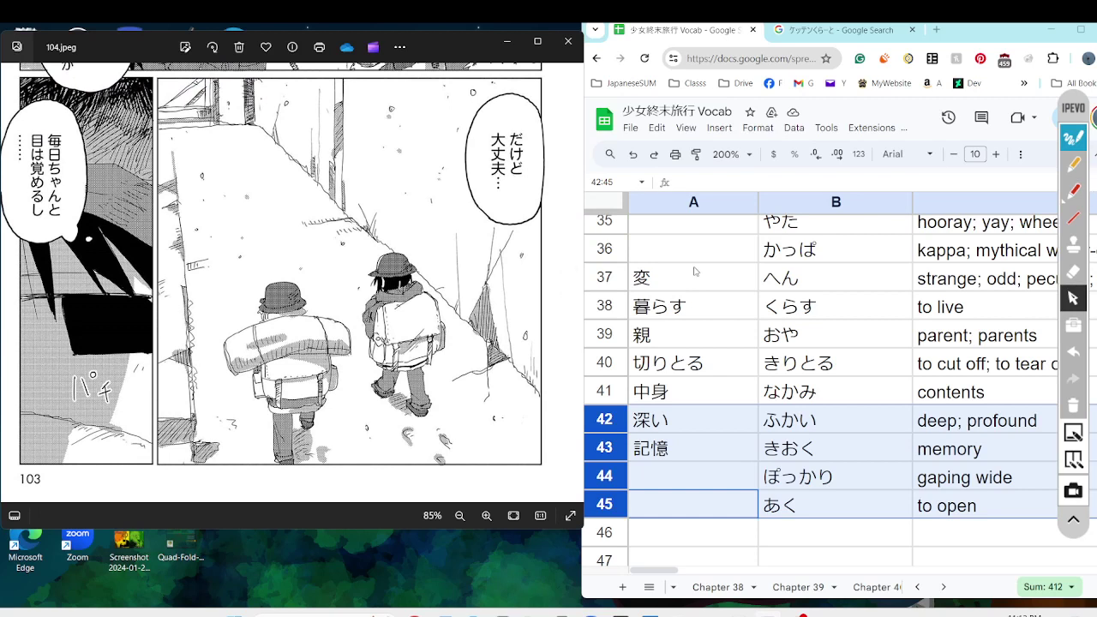
drag(321, 196, 319, 255)
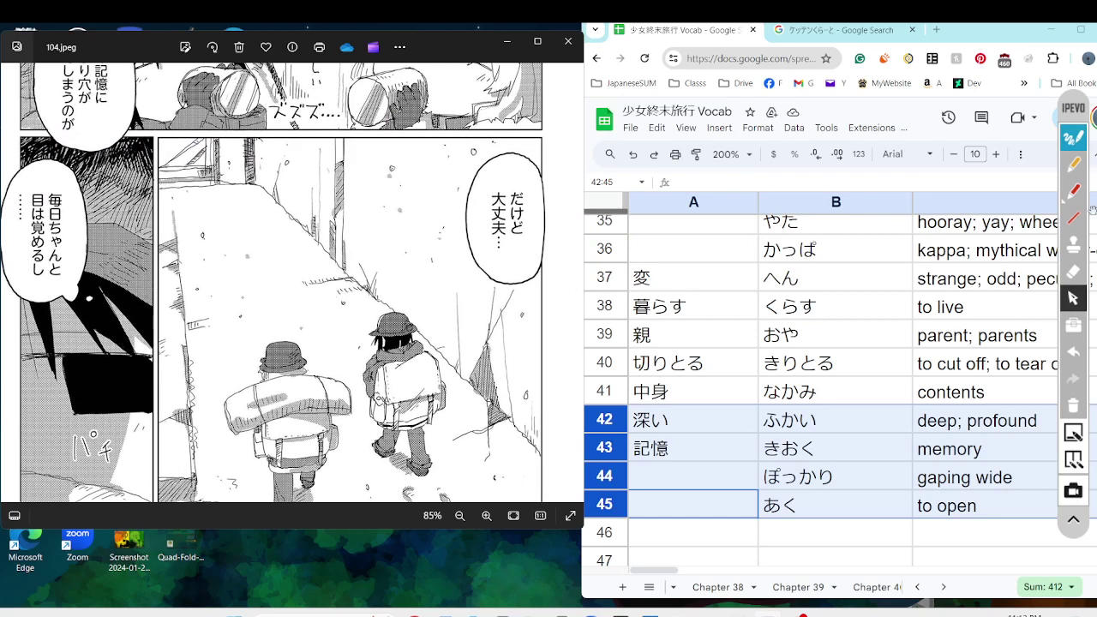
click(1078, 197)
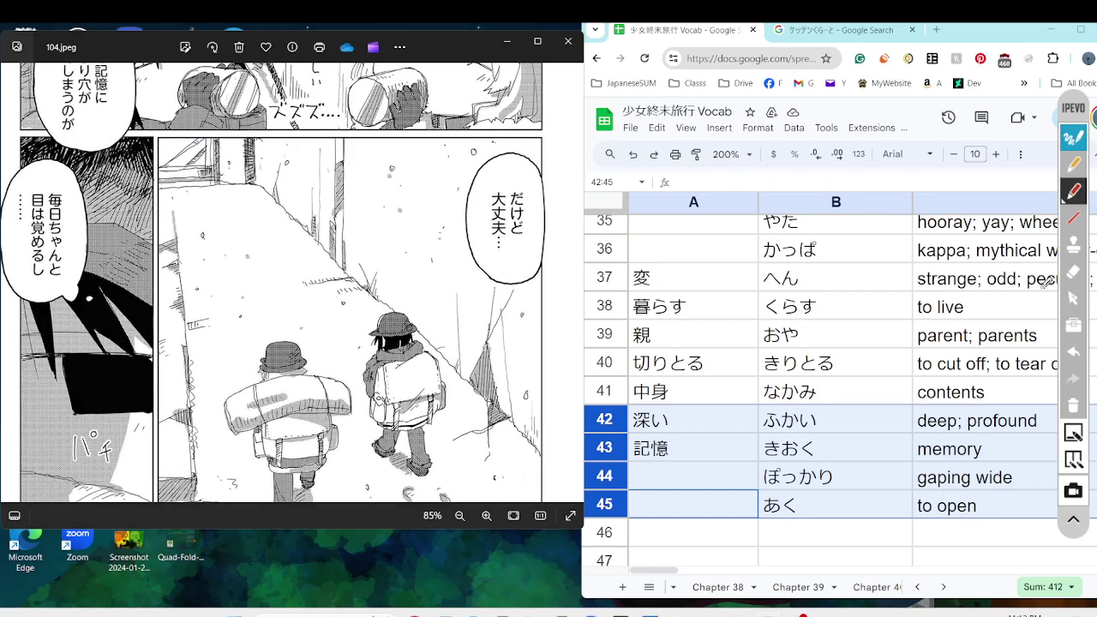
click(1074, 298)
drag(273, 347, 266, 312)
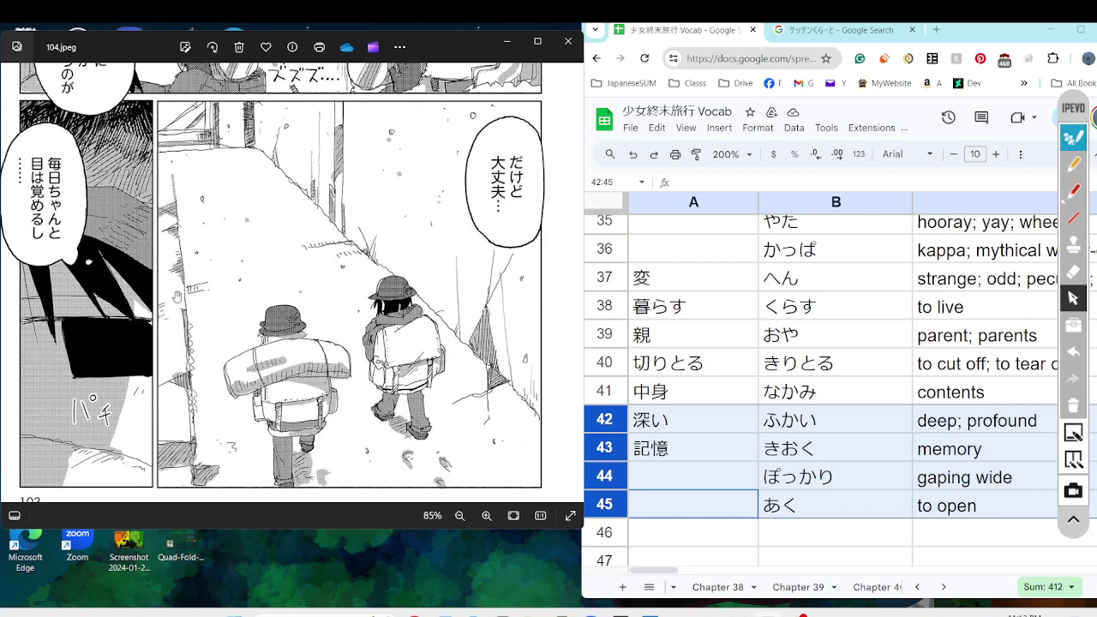
scroll(176, 297, down, 3)
Page forward through 105.jpeg to 106.jpeg, the 46 沈黙 chapter opener
key(Right)
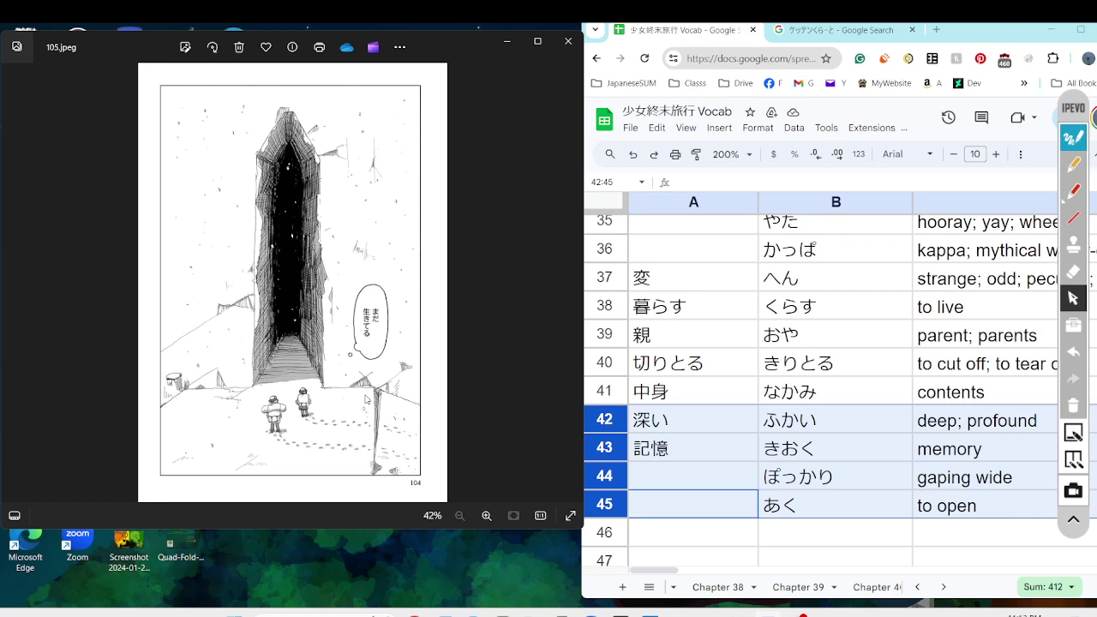
key(Right)
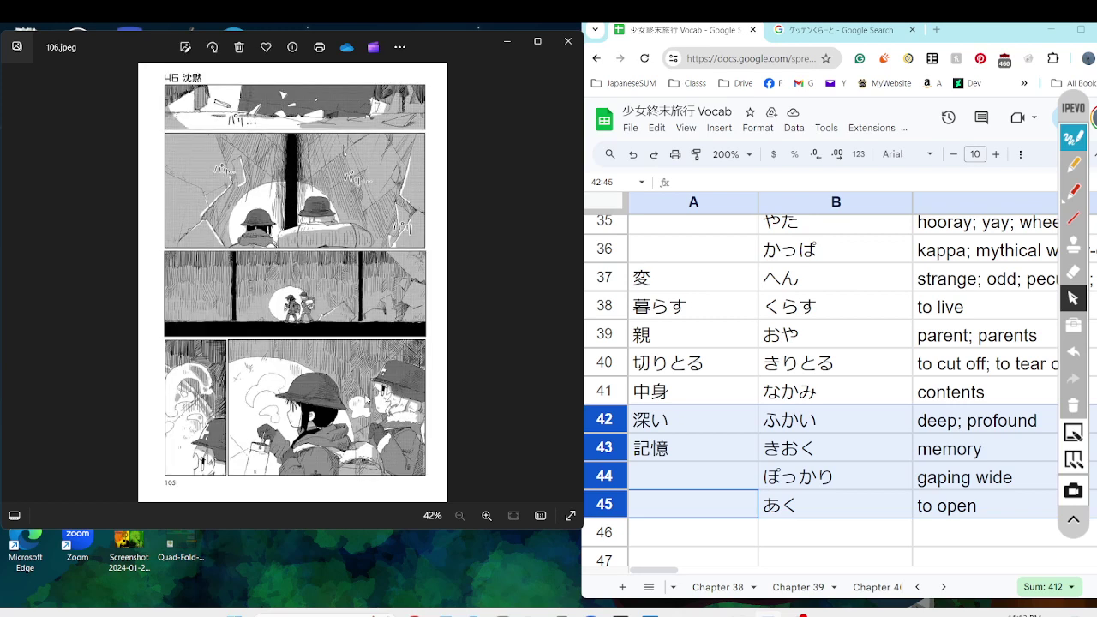
mouse_move(797, 613)
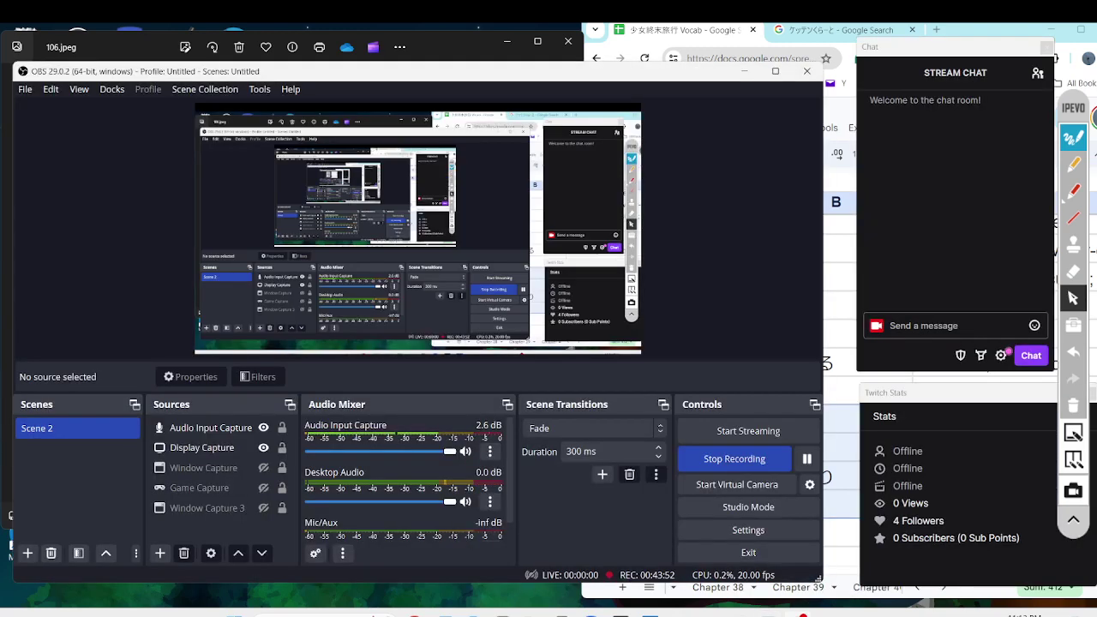